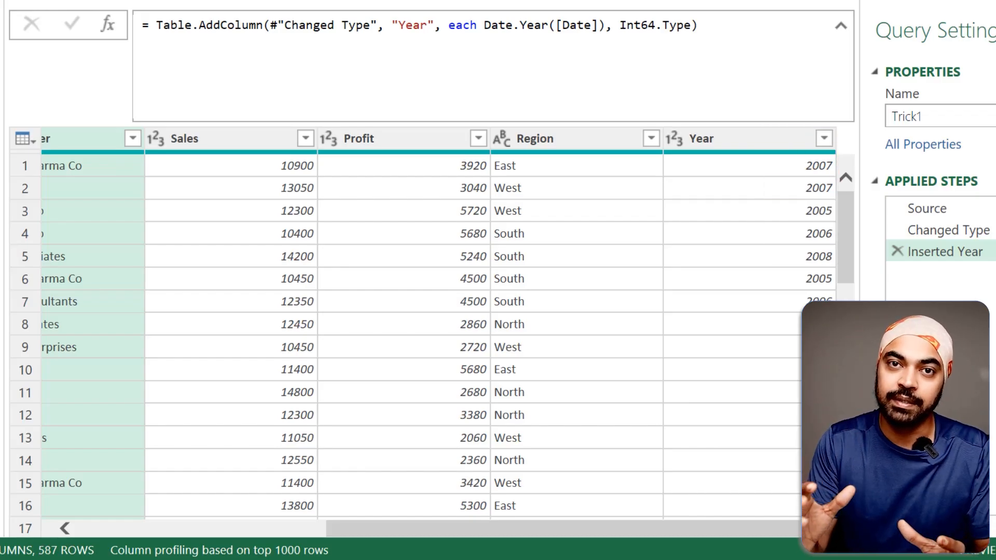
Start a Group By on the Year and Customer columns, with Year as the first grouping and Customer as the second.
left_click(745, 140)
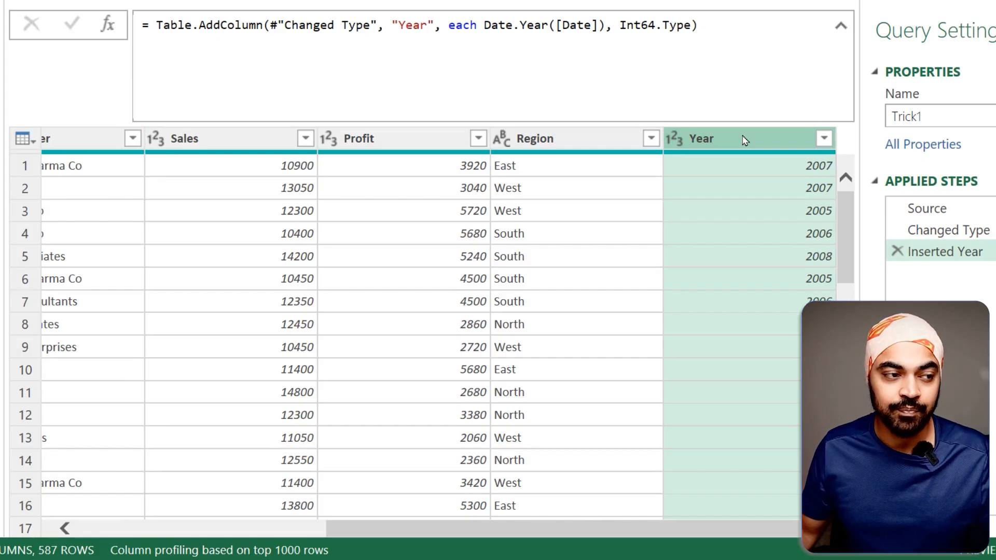
left_click_drag(602, 530, 490, 530)
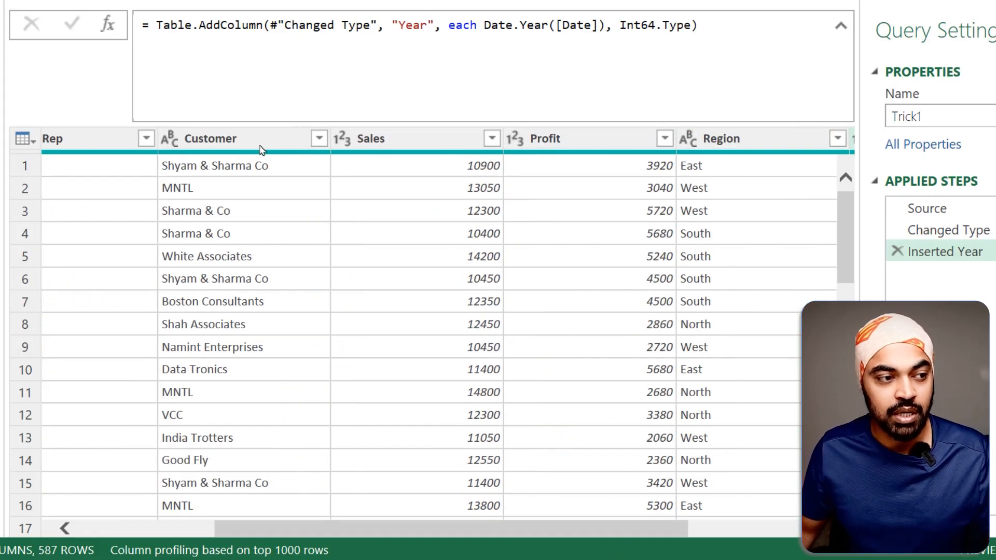
left_click(256, 146)
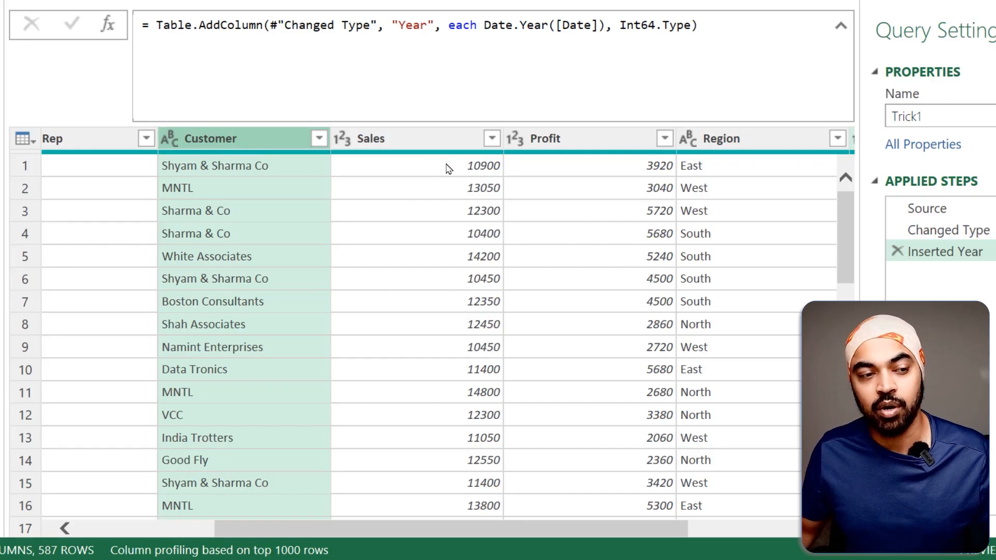
mouse_move(452, 160)
left_mouse_down()
mouse_move(435, 232)
mouse_move(445, 237)
left_mouse_up()
key("Escape")
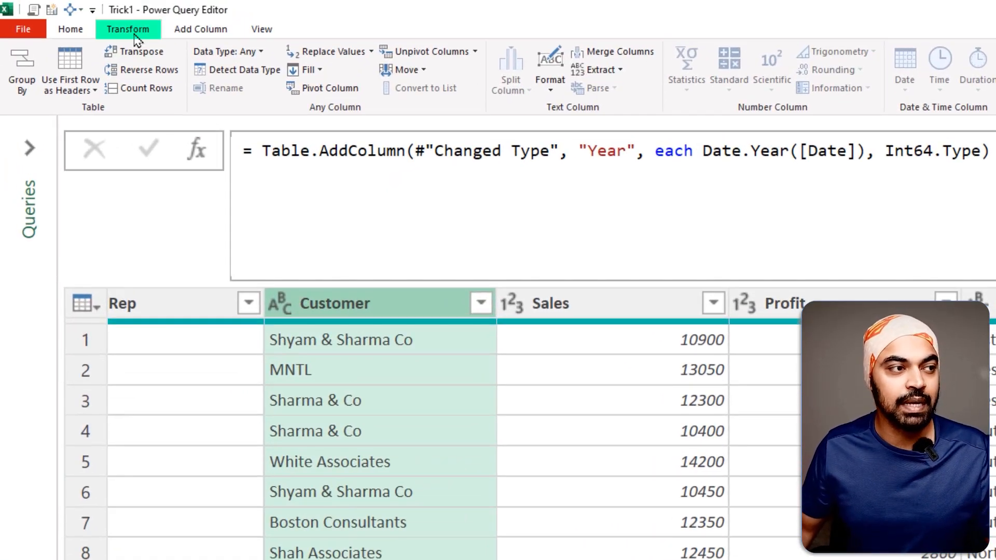
left_click(21, 77)
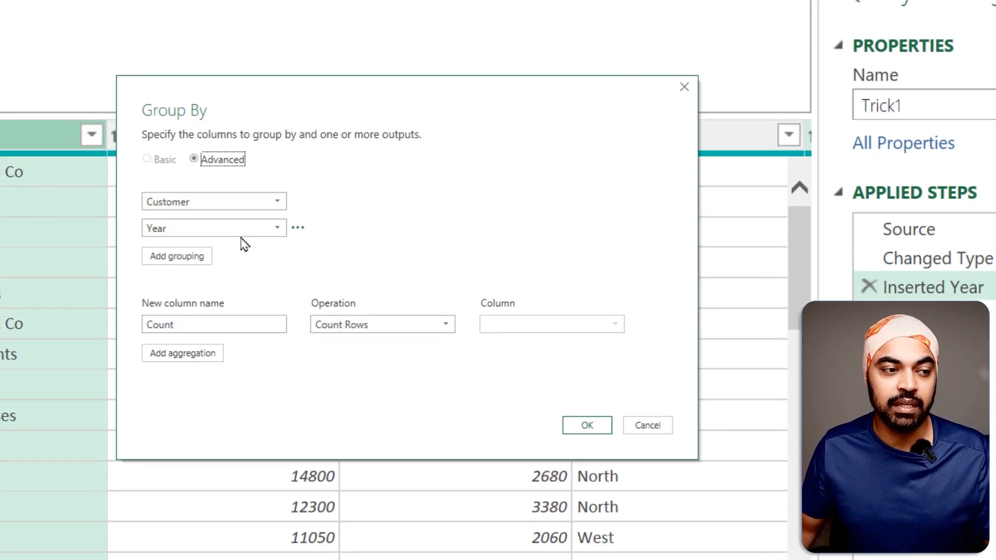
left_click(238, 203)
left_click(213, 319)
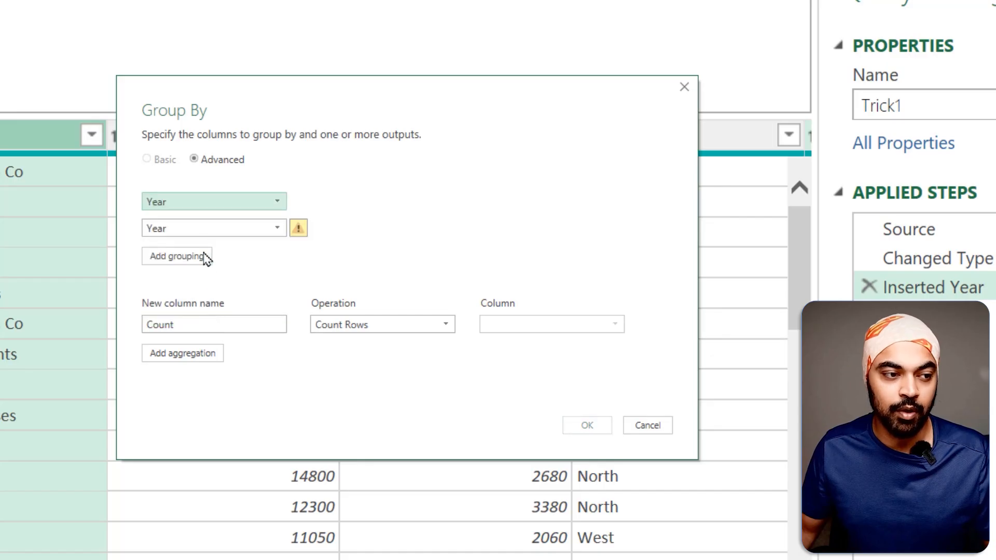
left_click(213, 228)
left_click(198, 283)
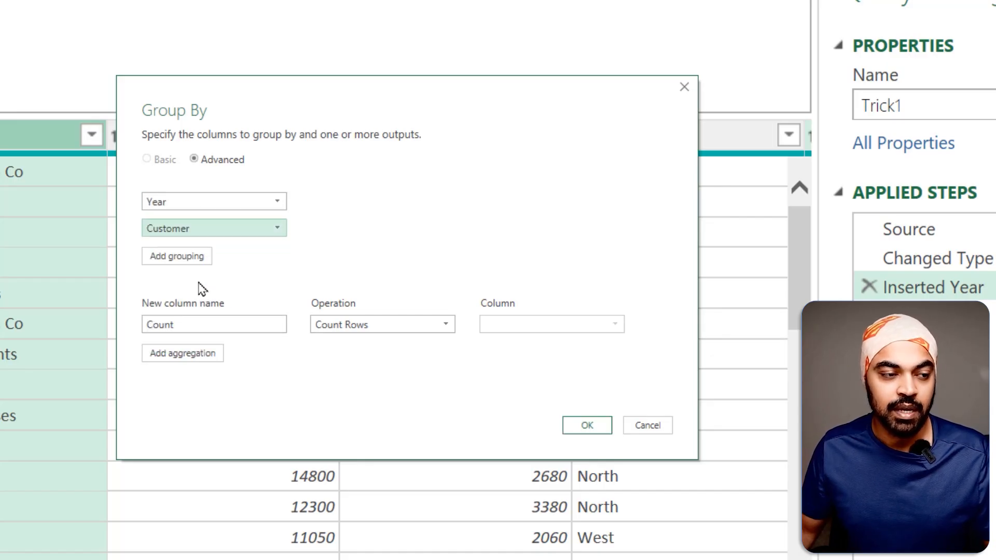
Add a Total Sales aggregation that sums the Sales column and apply the grouping.
double_click(211, 327)
type("Total Sales")
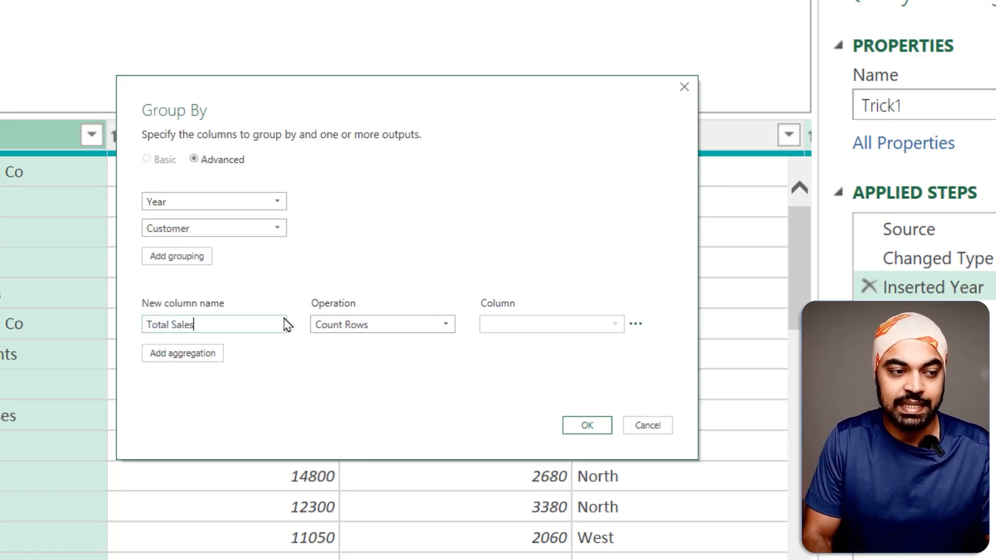
left_click(366, 326)
left_click(354, 342)
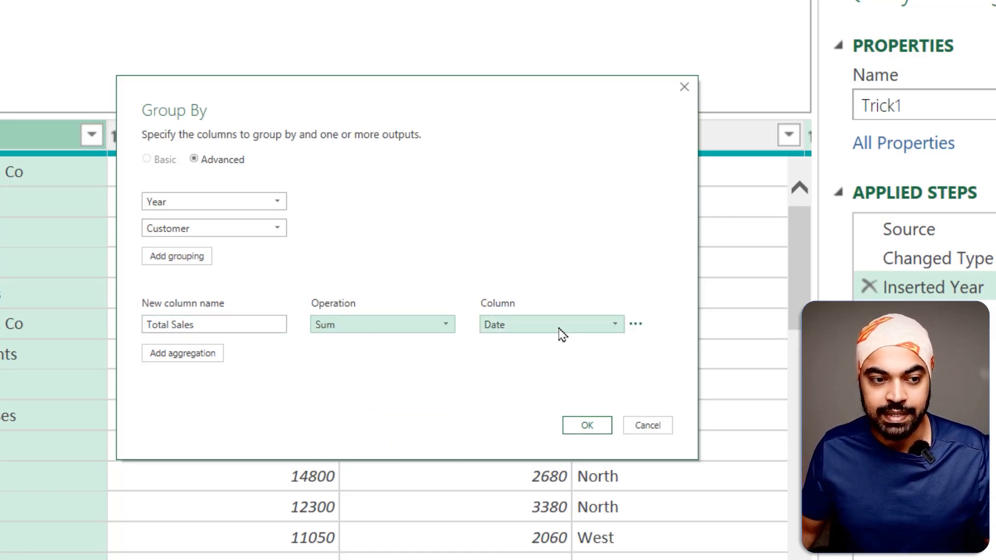
left_click(559, 325)
left_click(540, 393)
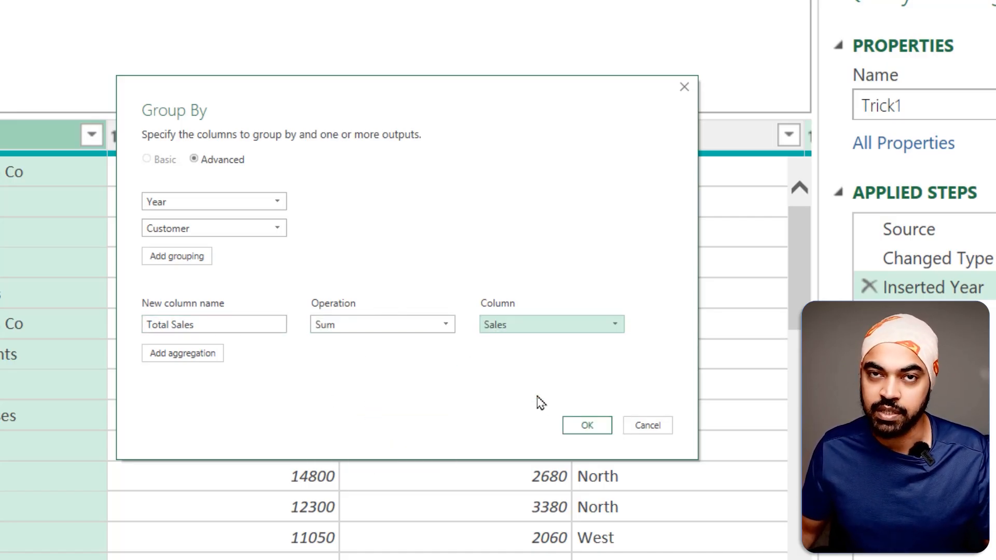
left_click(595, 426)
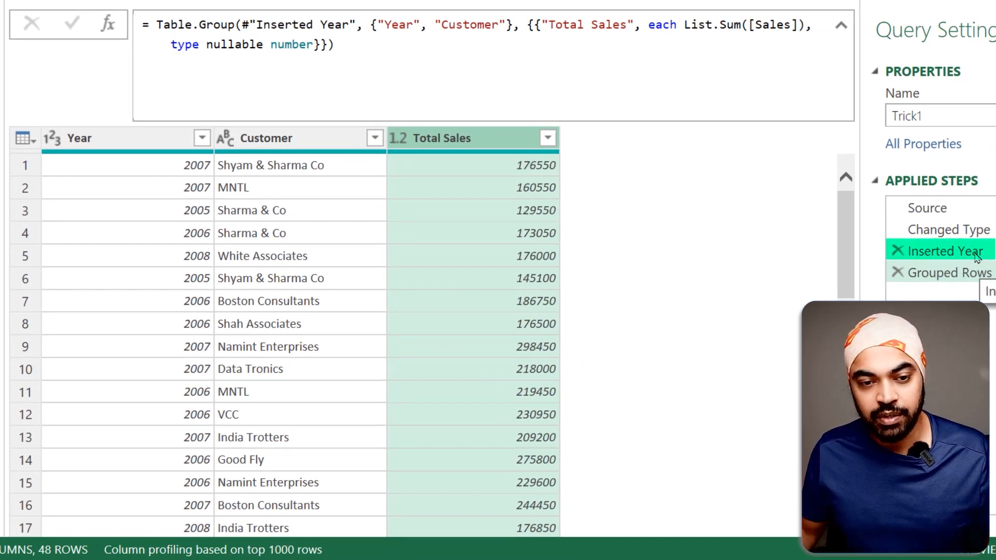
Compare the Sales Rep column in the Inserted Year step with the Year and Customer rows in the Grouped Rows step.
left_click(977, 258)
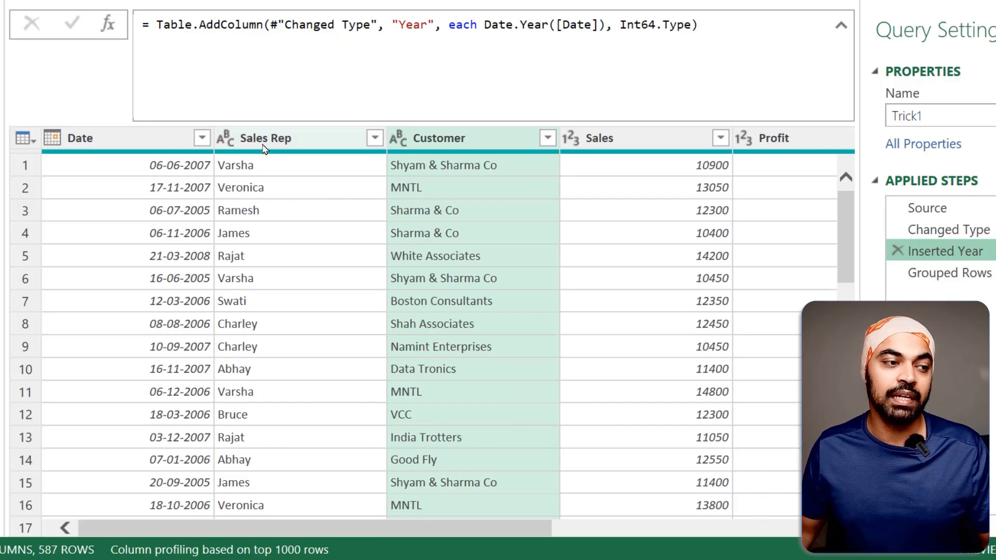
left_click_drag(211, 124, 300, 312)
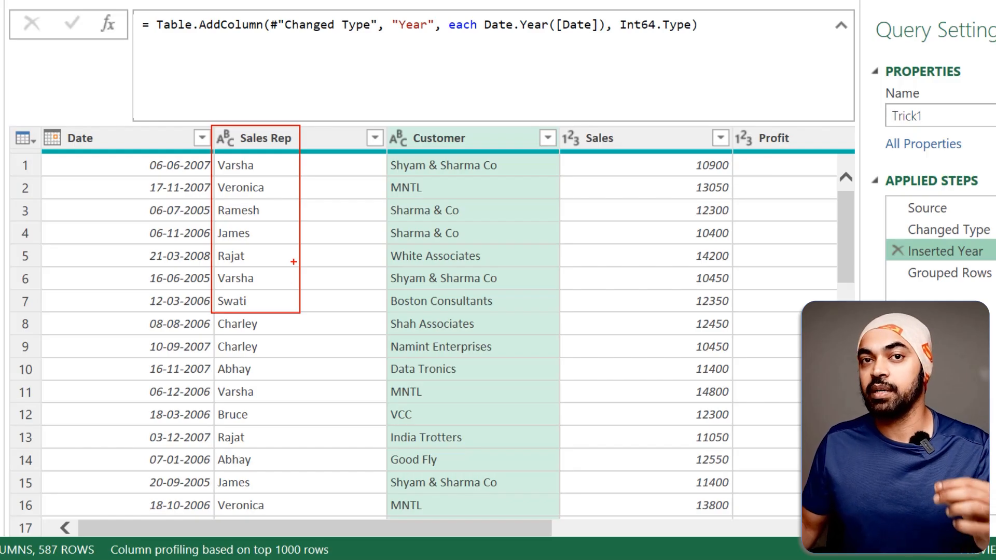
key("Escape")
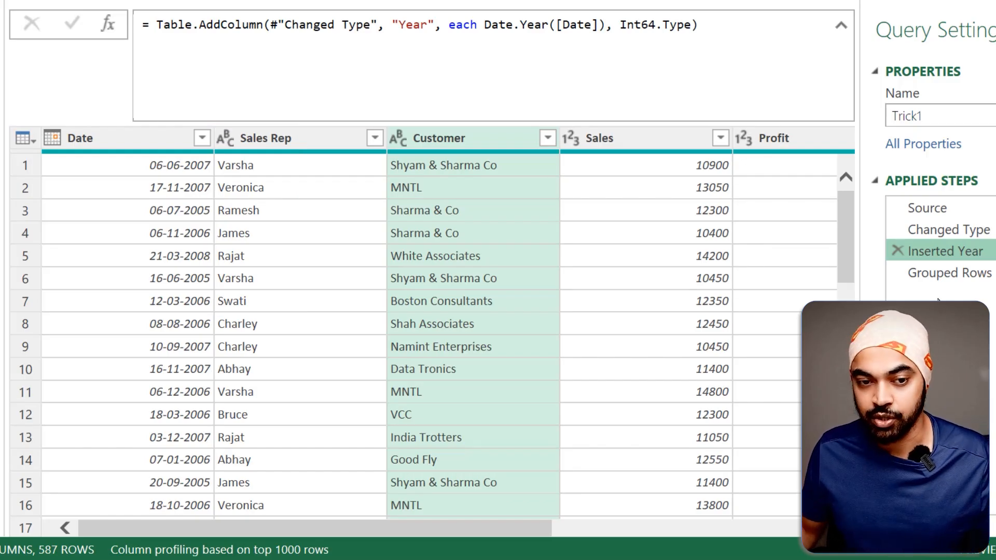
left_click(955, 273)
key("ctrl+2")
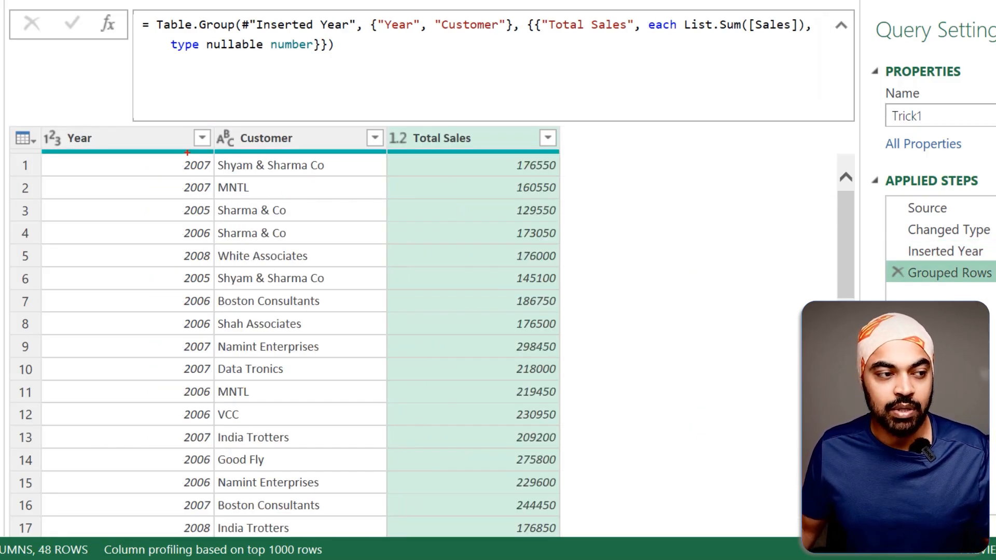
mouse_move(177, 153)
left_mouse_down()
mouse_move(205, 174)
mouse_move(348, 175)
left_mouse_up()
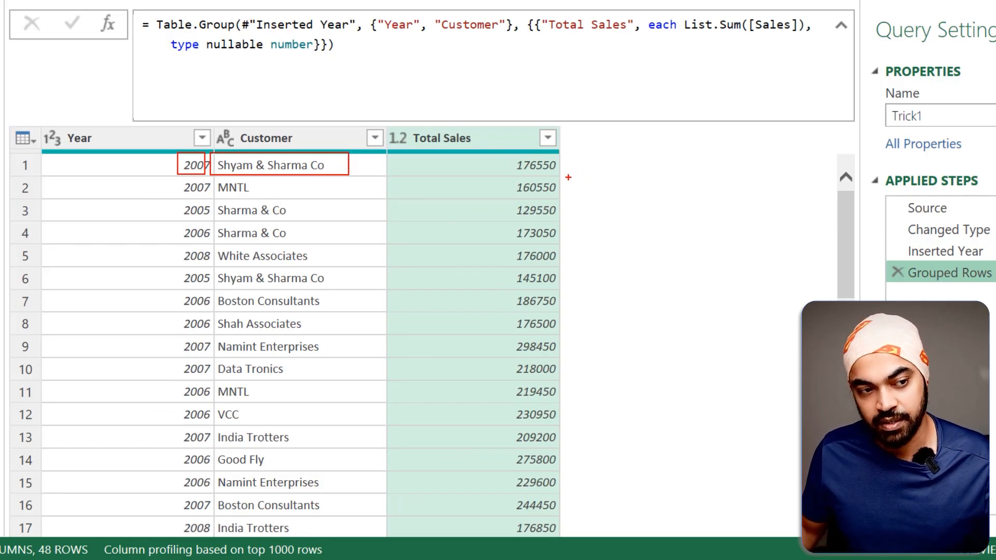
left_click_drag(566, 177, 714, 175)
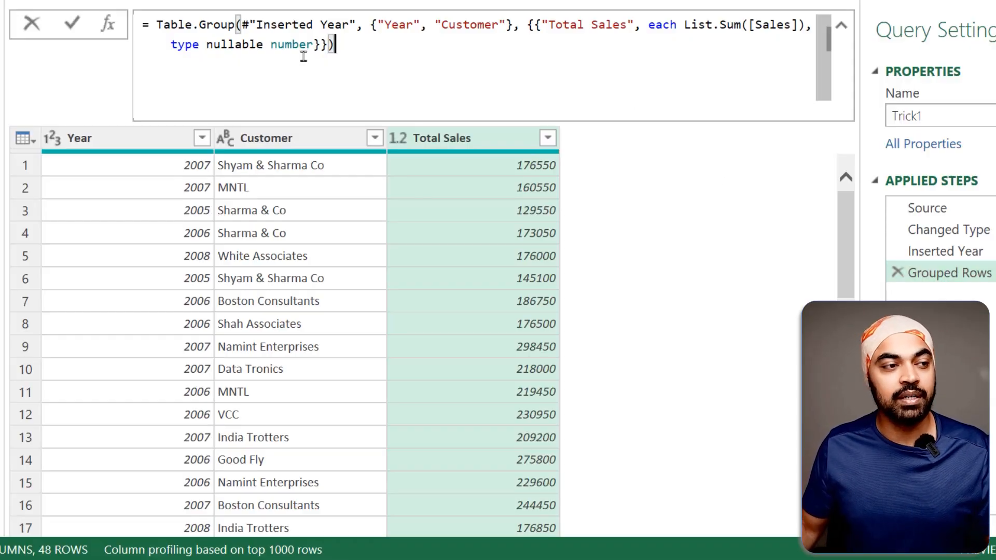
Examine the Table.Group formula in Notepad, covering its source step, the grouping columns and the Total Sales aggregation list.
left_click_drag(121, 5, 410, 83)
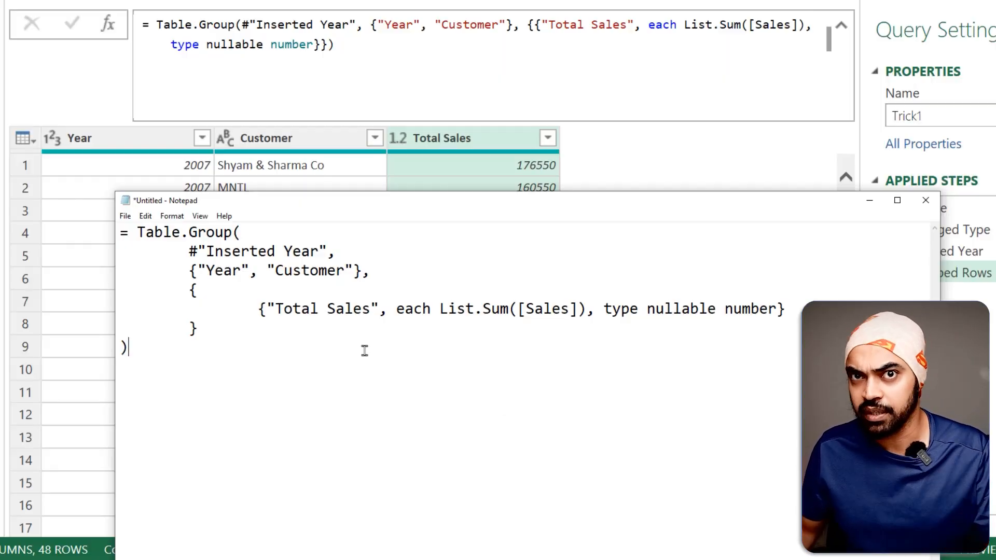
mouse_move(178, 237)
left_mouse_down()
mouse_move(265, 260)
mouse_move(331, 261)
left_mouse_up()
key("Escape")
left_click_drag(456, 202, 390, 199)
mouse_move(113, 235)
left_mouse_down()
mouse_move(265, 262)
mouse_move(389, 253)
mouse_move(750, 264)
mouse_move(867, 253)
left_mouse_up()
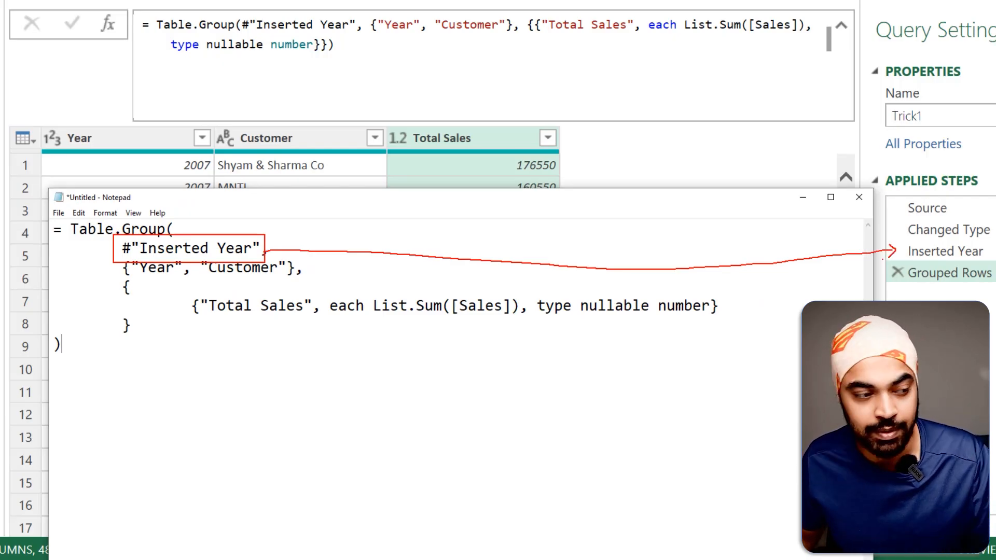
key("Escape")
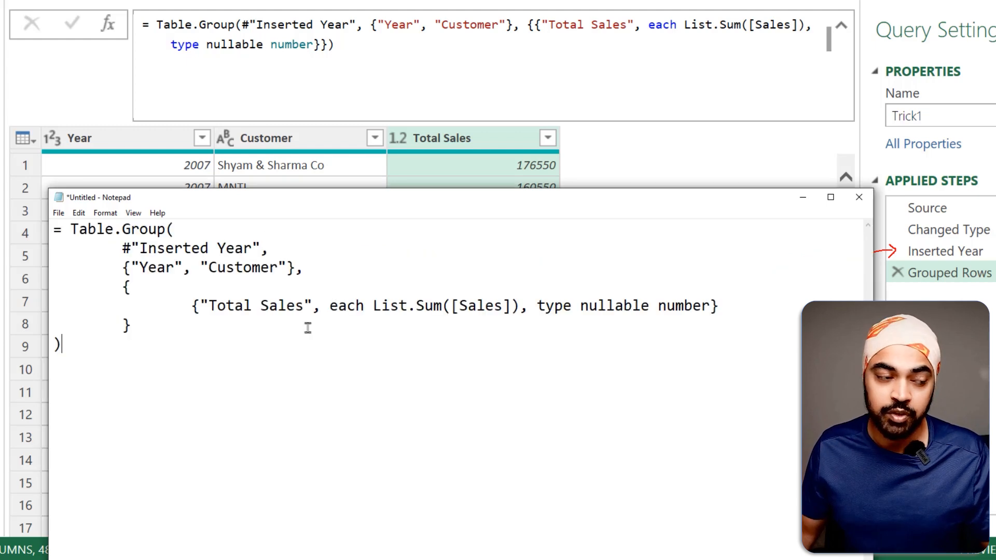
mouse_move(112, 254)
left_mouse_down()
mouse_move(213, 280)
mouse_move(305, 280)
left_mouse_up()
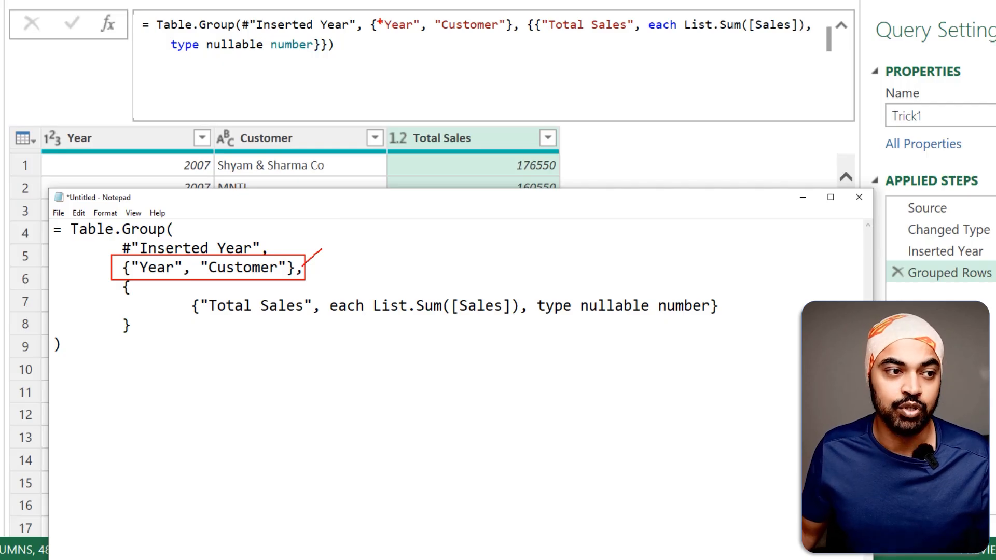
key("Escape")
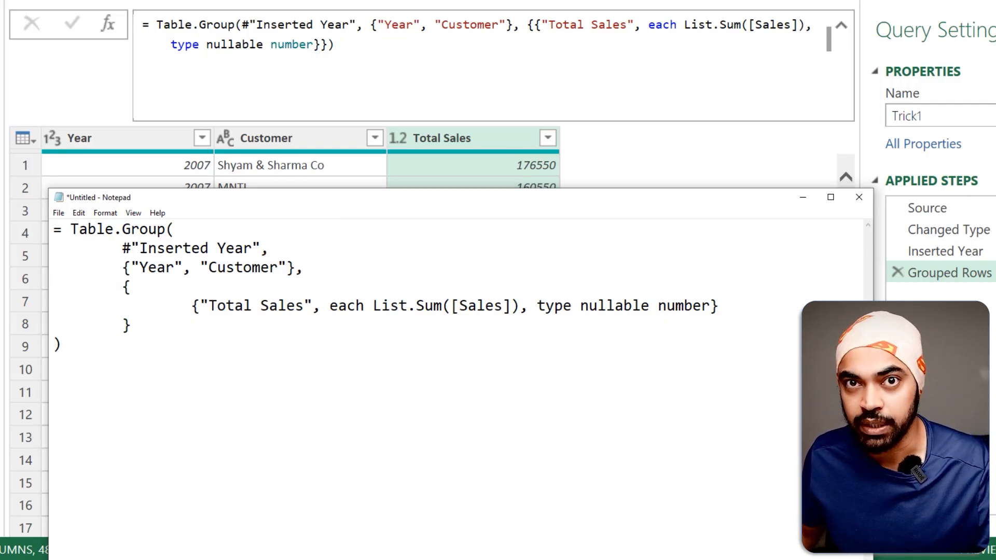
left_click_drag(420, 138, 477, 173)
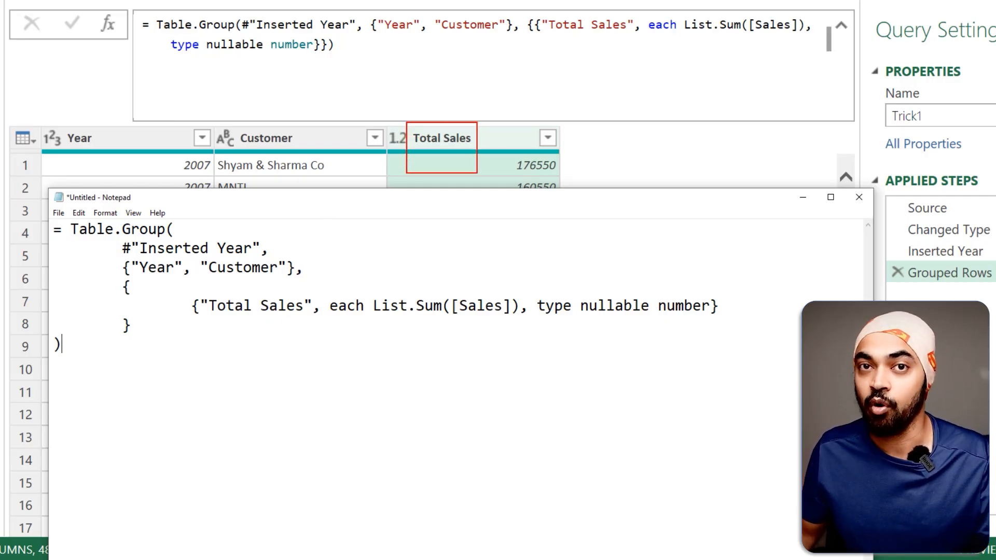
mouse_move(185, 288)
left_mouse_down()
mouse_move(257, 322)
mouse_move(741, 335)
mouse_move(734, 327)
left_mouse_up()
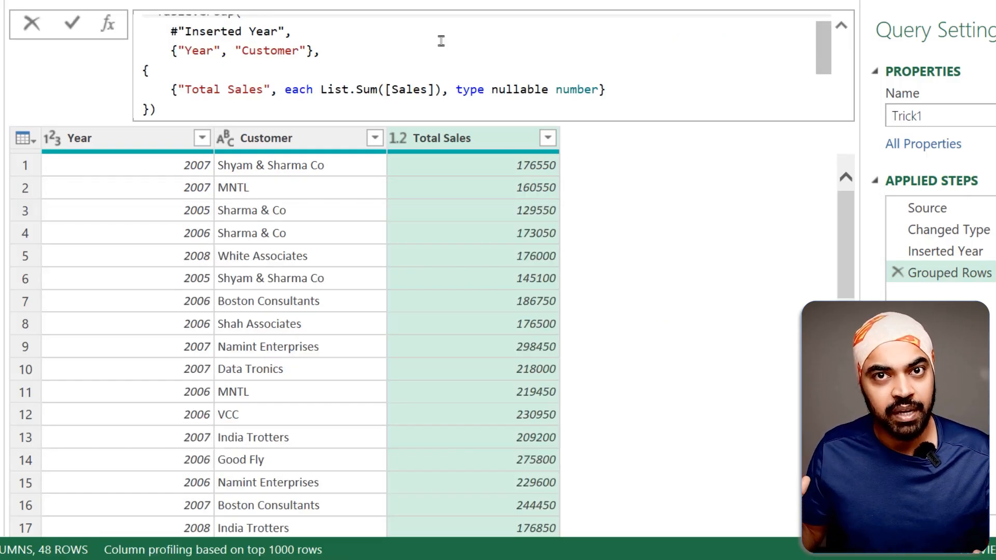
Duplicate the Total Sales aggregation line in the Grouped Rows formula and separate the two lines with a comma.
scroll(304, 61, "up", 1)
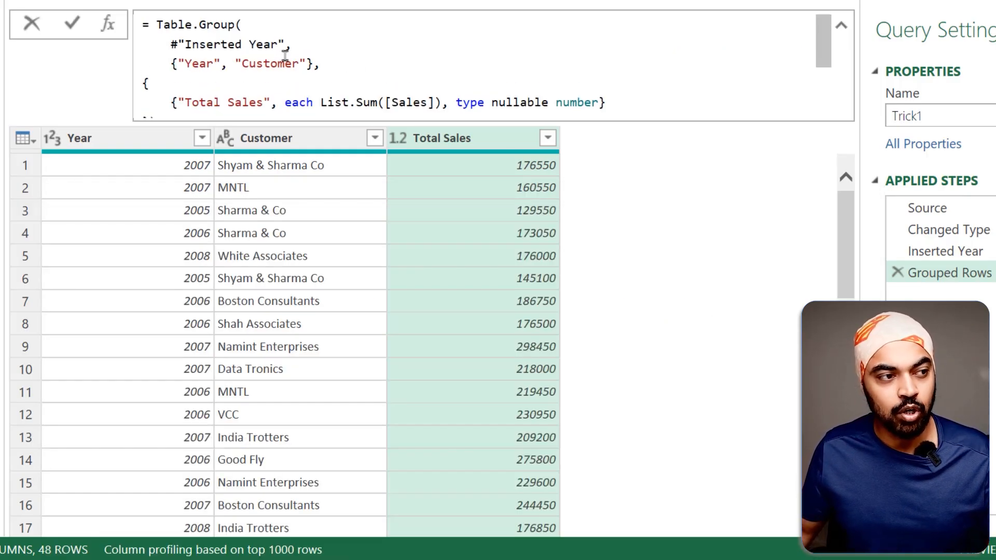
mouse_move(277, 48)
scroll(277, 48, "down", 2)
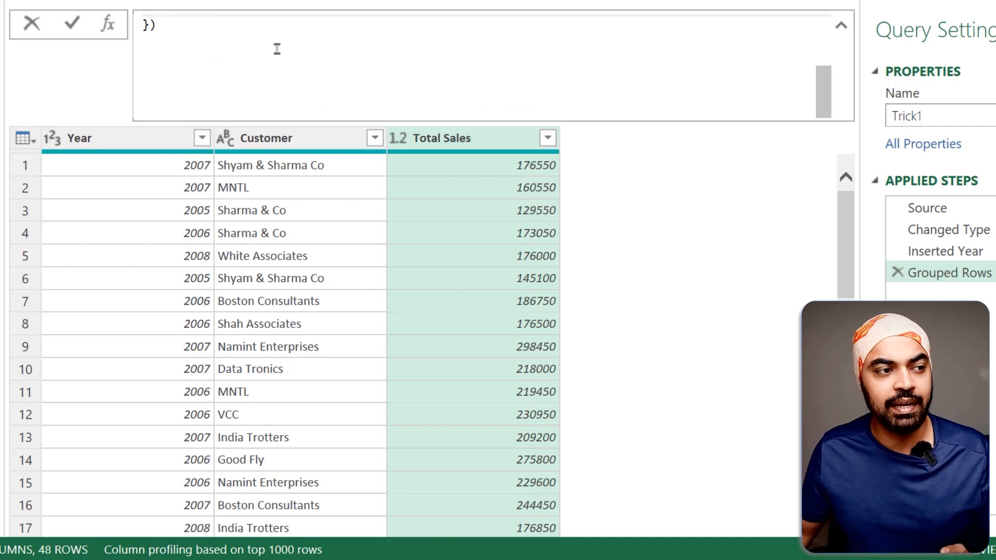
scroll(275, 67, "up", 2)
scroll(265, 88, "down", 1)
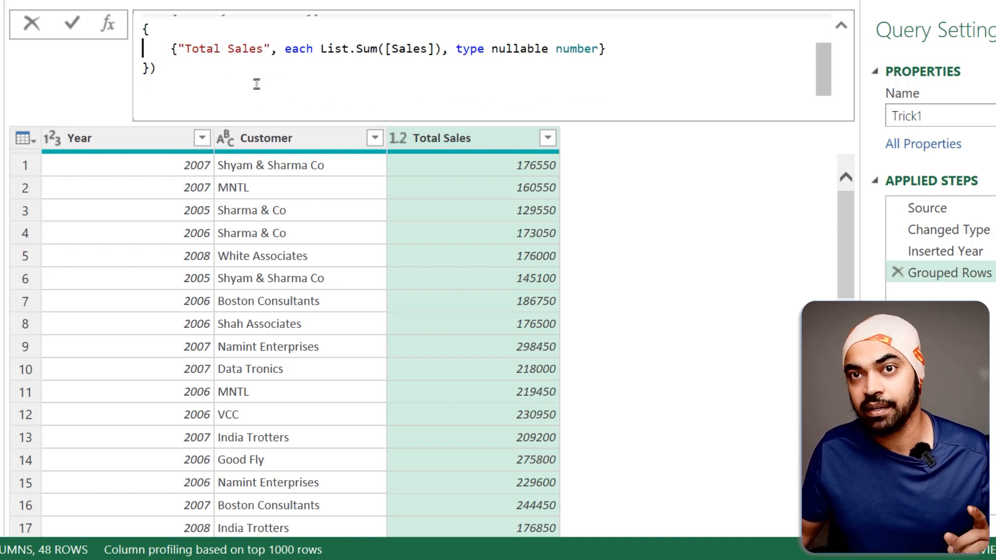
left_click(264, 48)
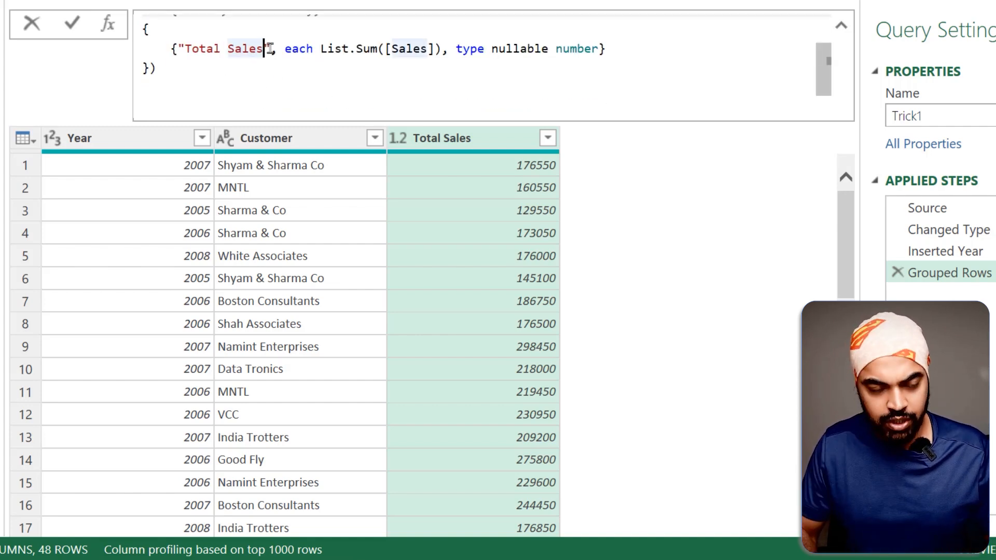
key("shift+alt+Down")
left_click(628, 49)
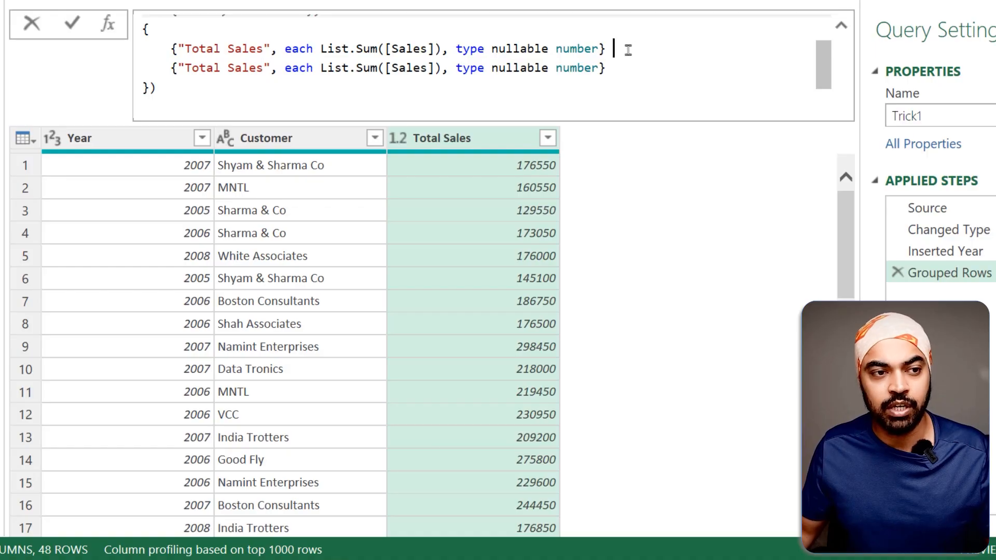
key("BackSpace")
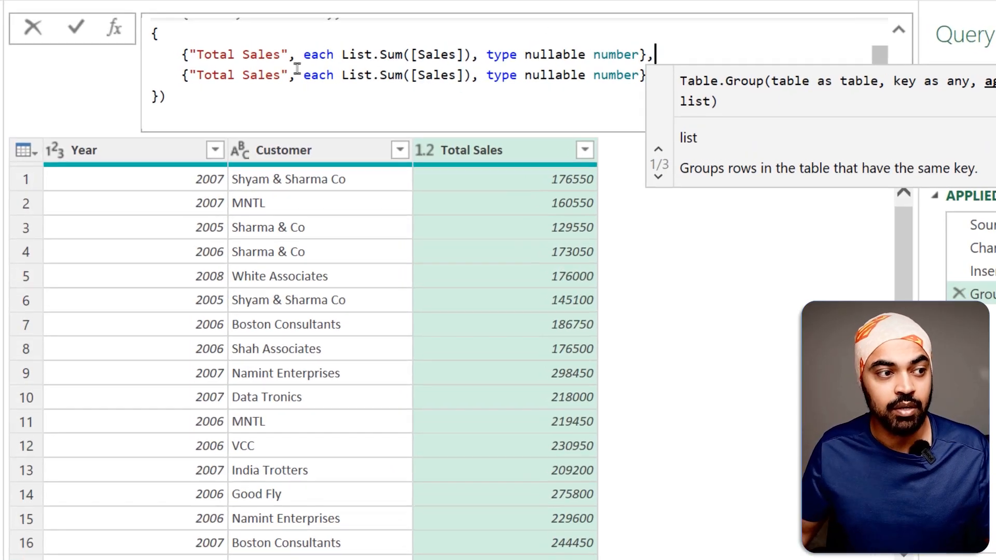
Rename the new column in the duplicated aggregation line to "Sales Reps".
left_click(185, 68)
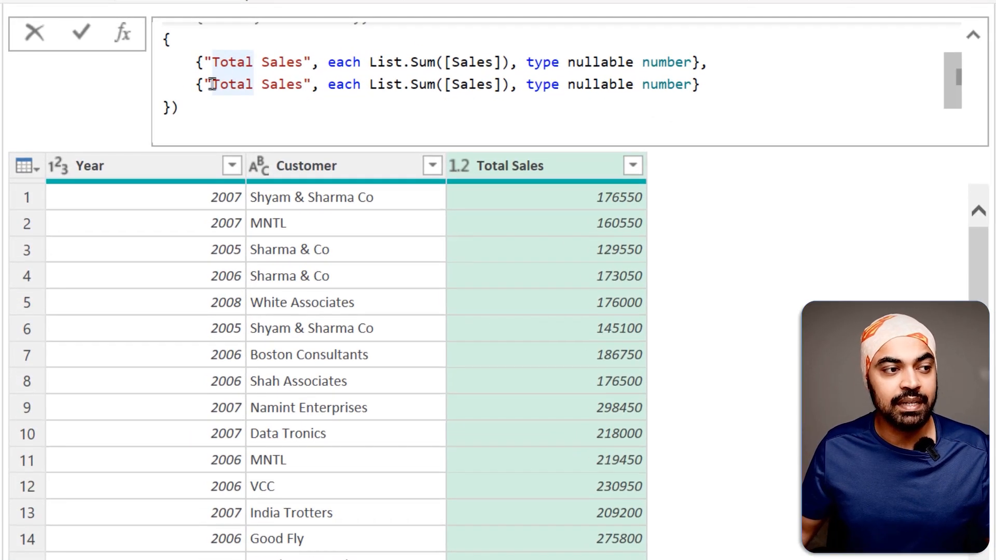
left_click_drag(212, 84, 303, 84)
type("Custom")
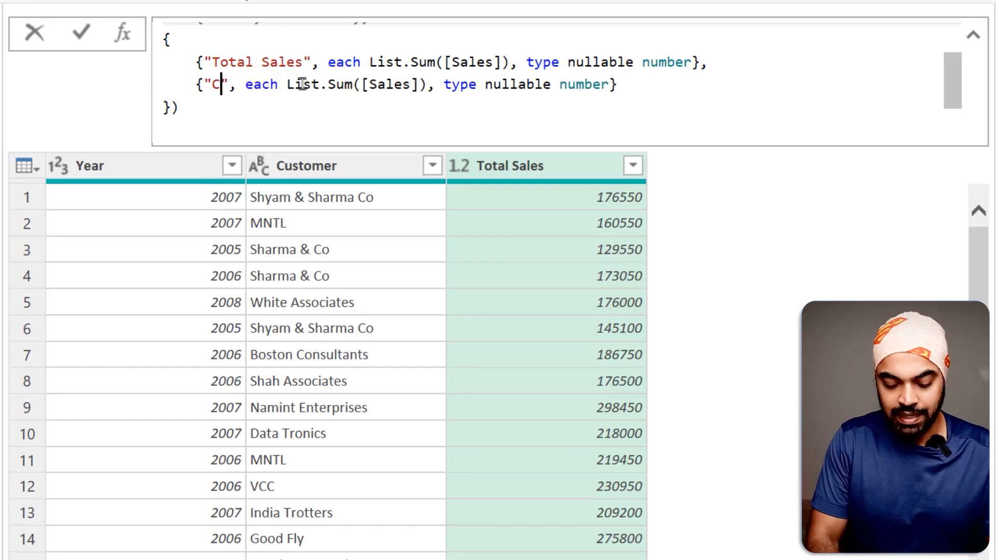
key("BackSpace")
key("BackSpace")
key("BackSpace")
key("BackSpace")
key("BackSpace")
key("BackSpace")
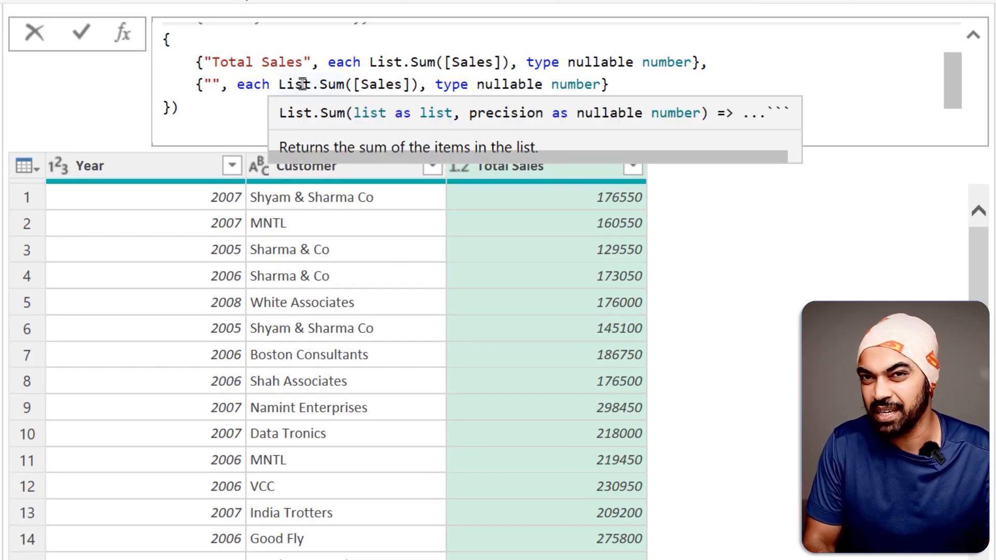
type("Sales Rep")
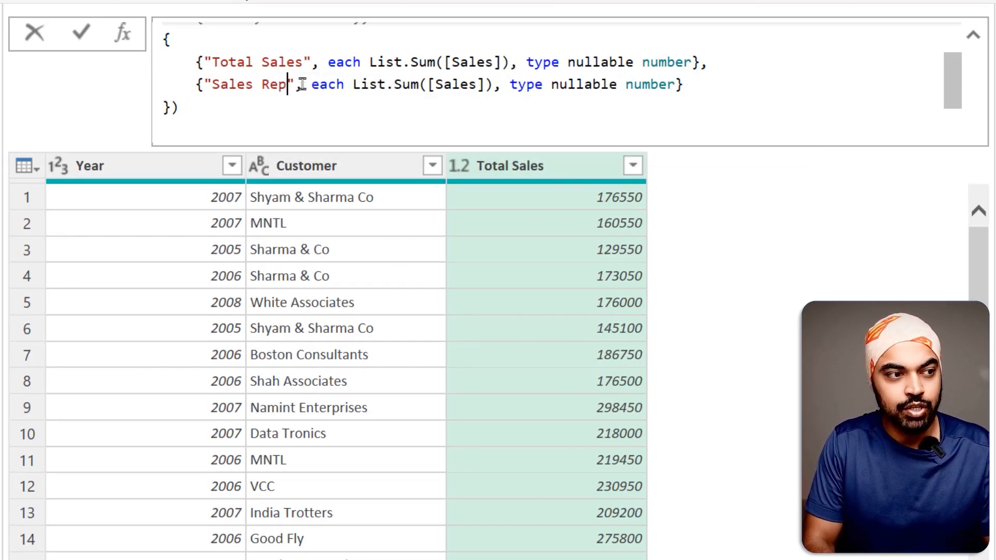
type("s")
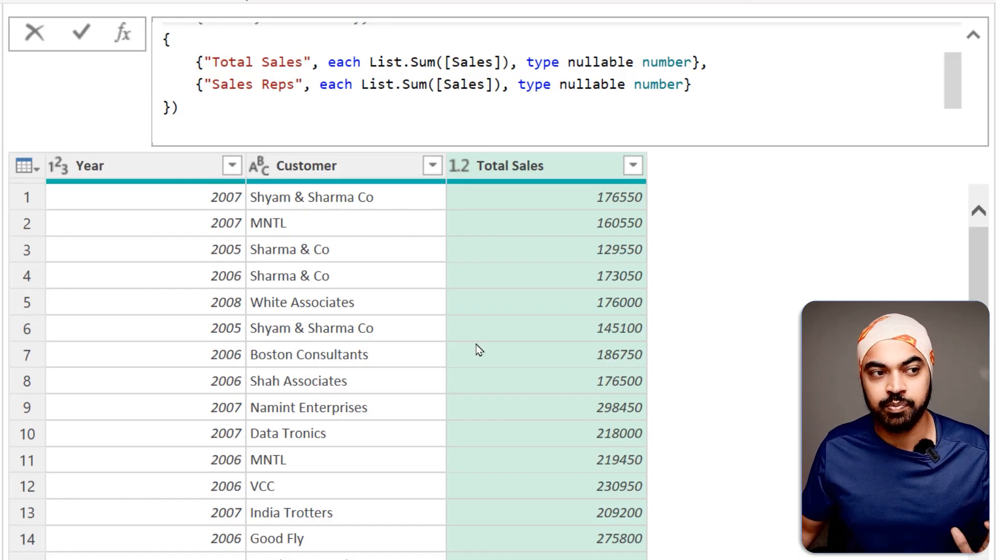
Apply the duplicated Sales Reps line and change its aggregation to List.Combine([Sales Rep], ", ").
key("Return")
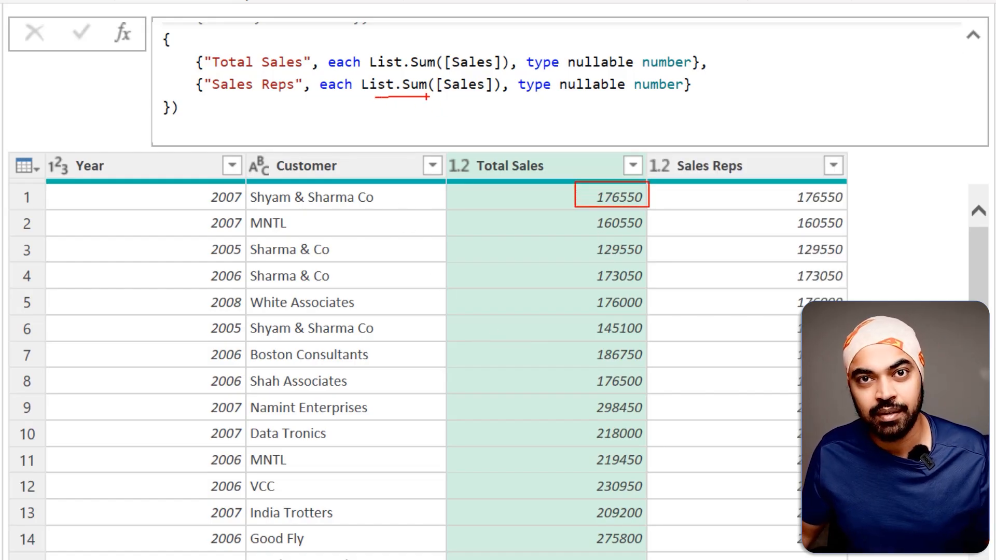
double_click(415, 85)
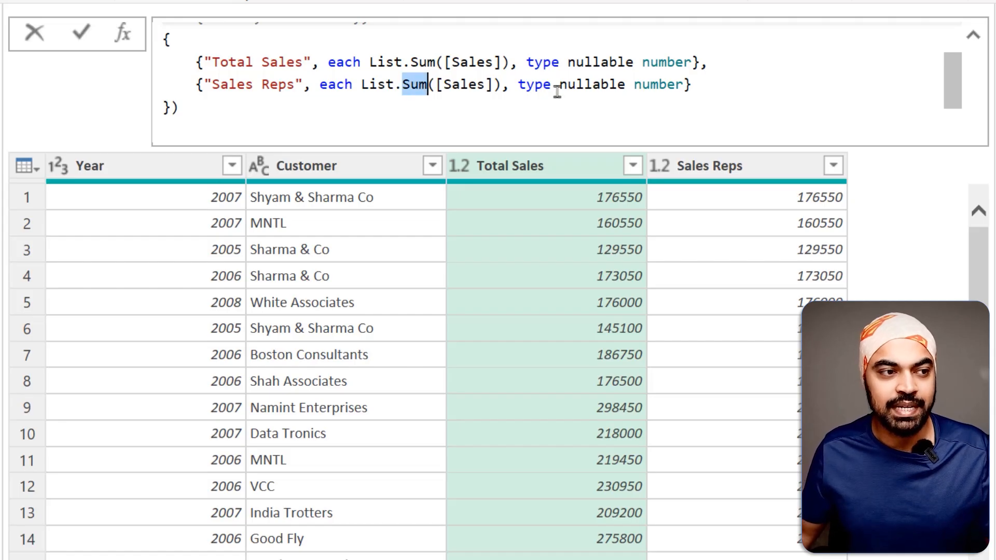
type("Combine(")
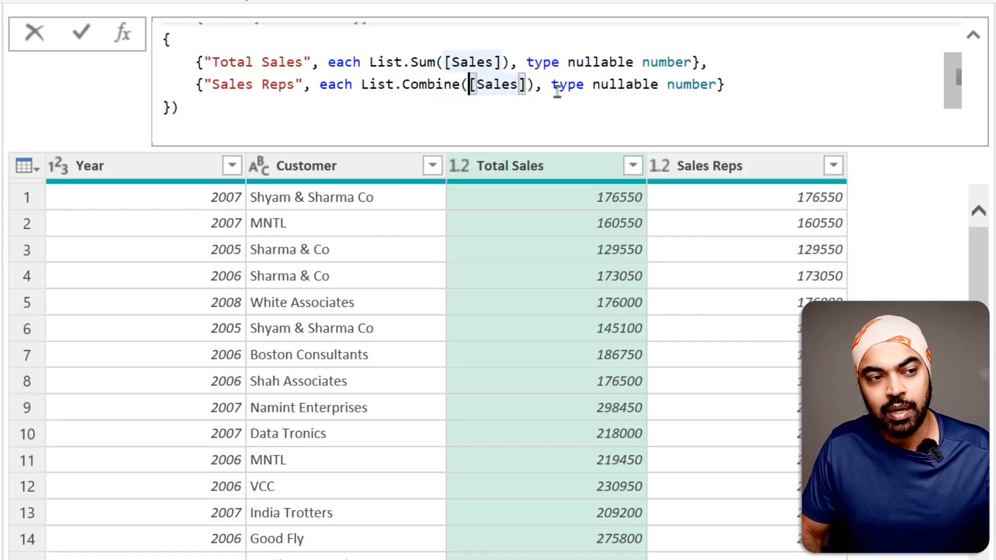
key("ctrl+shift+Right")
key("shift+Right")
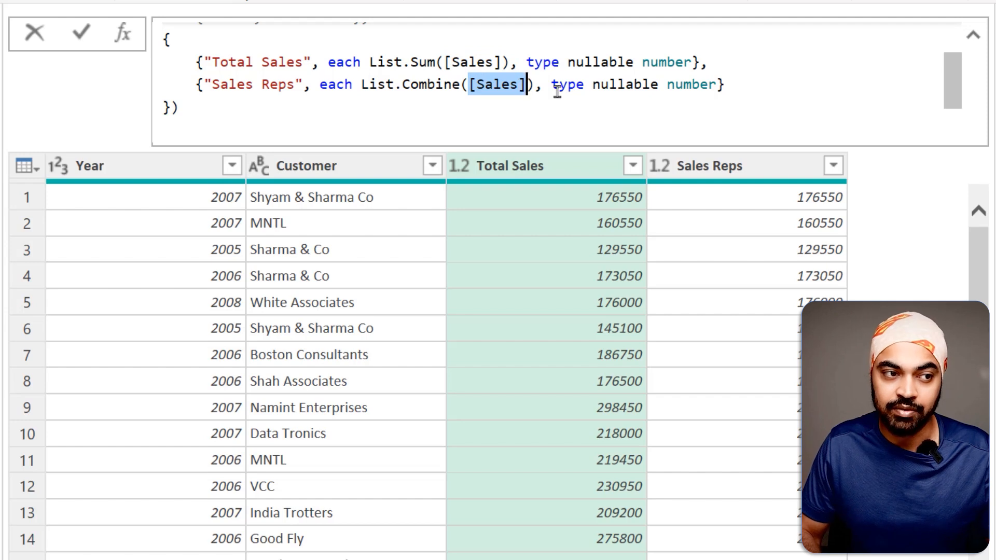
key("ctrl+Left")
type("Rep")
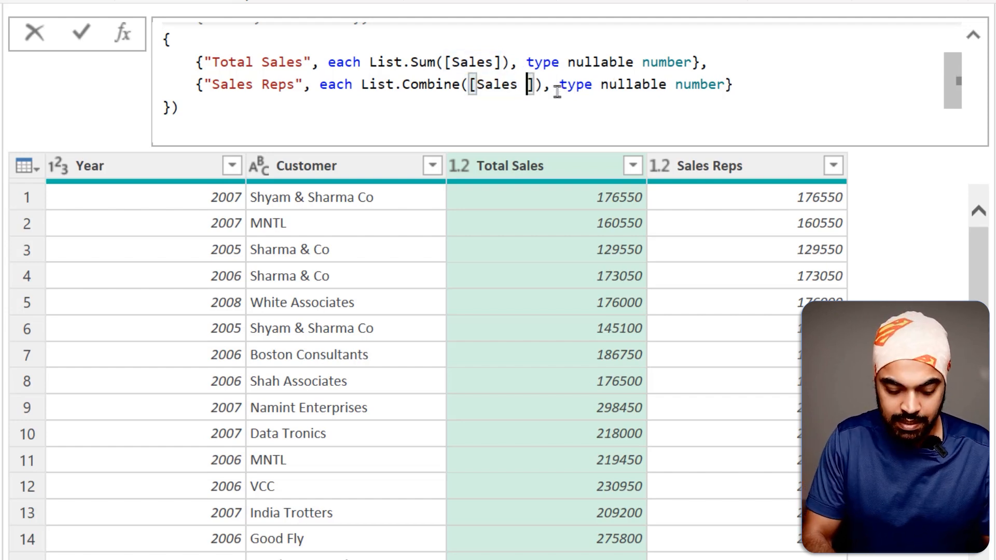
type("], ")
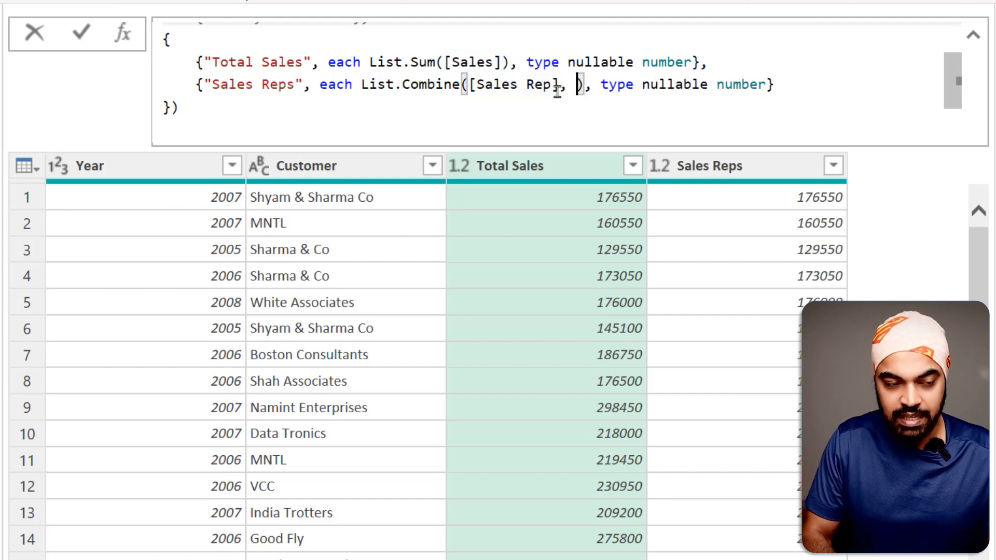
type("\",")
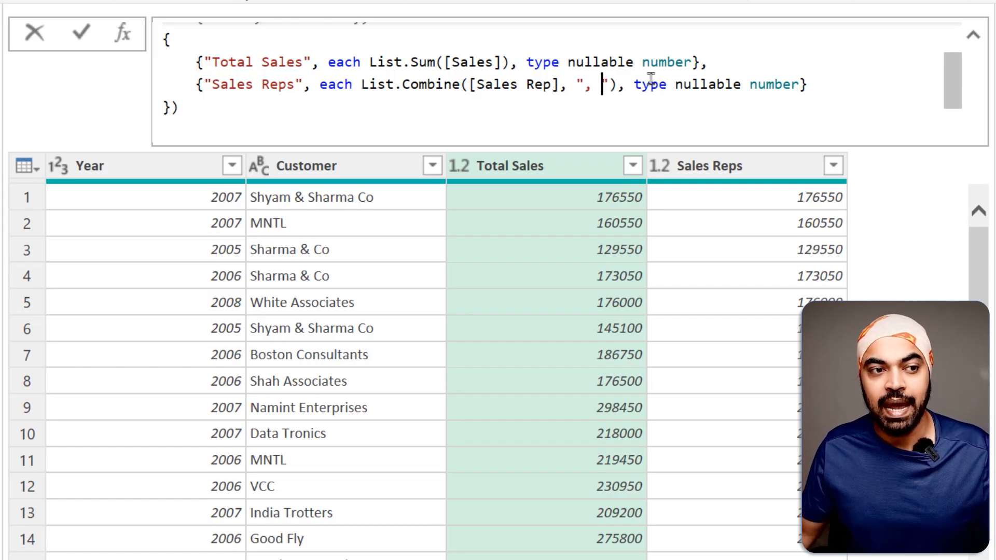
Set the data type of the Sales Reps aggregation to text and apply the formula.
left_click_drag(676, 85, 800, 84)
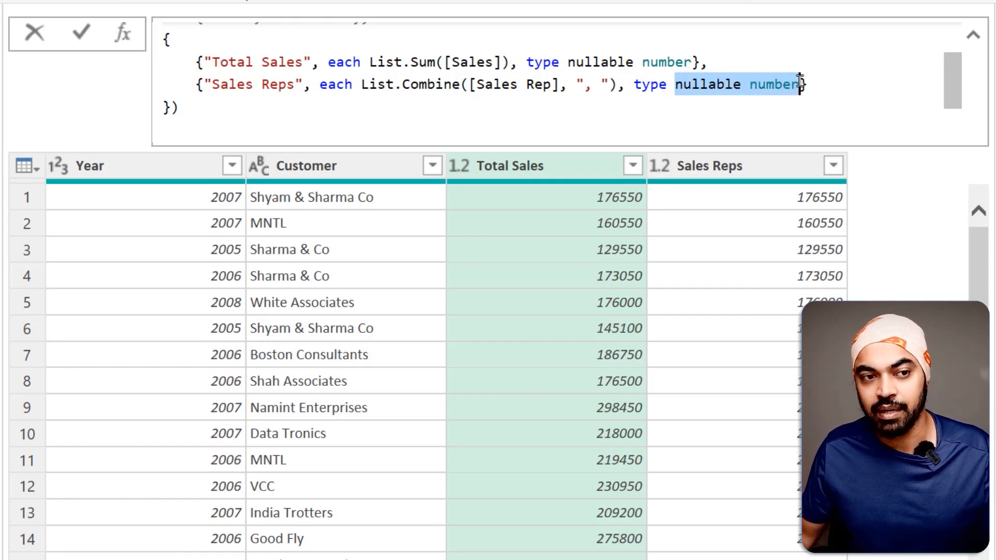
type("text")
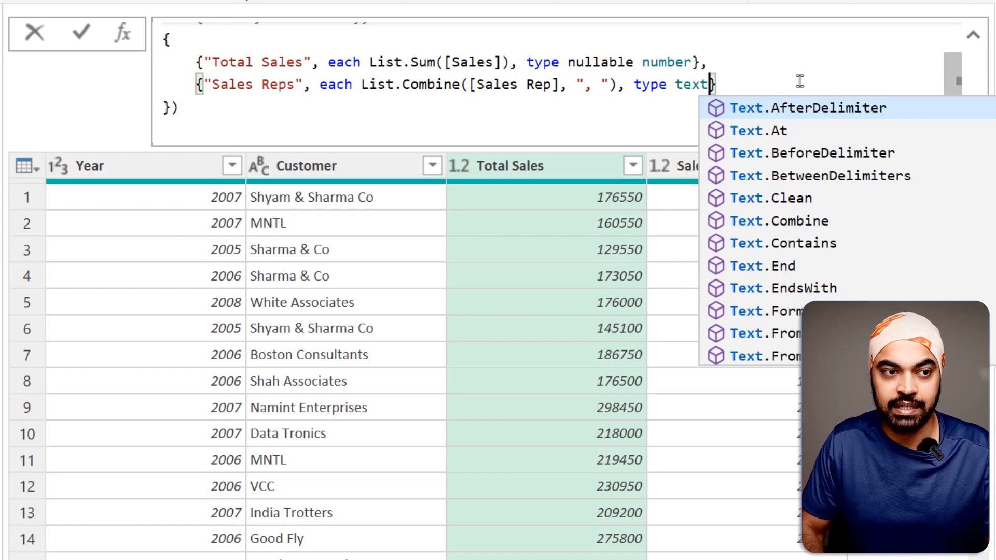
key("Return")
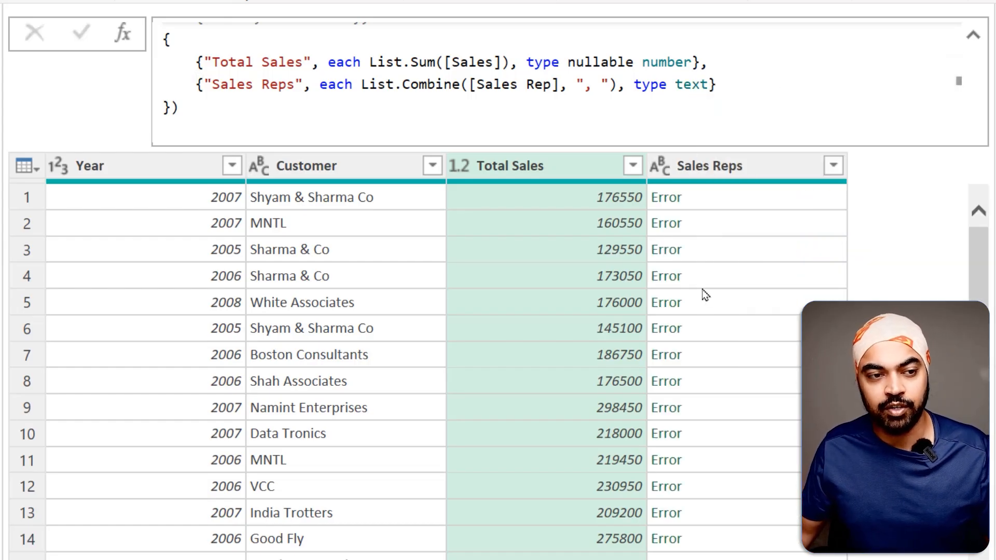
Check the error in the first Sales Reps row and replace List.Combine with Text.Combine in that aggregation.
left_click(717, 200)
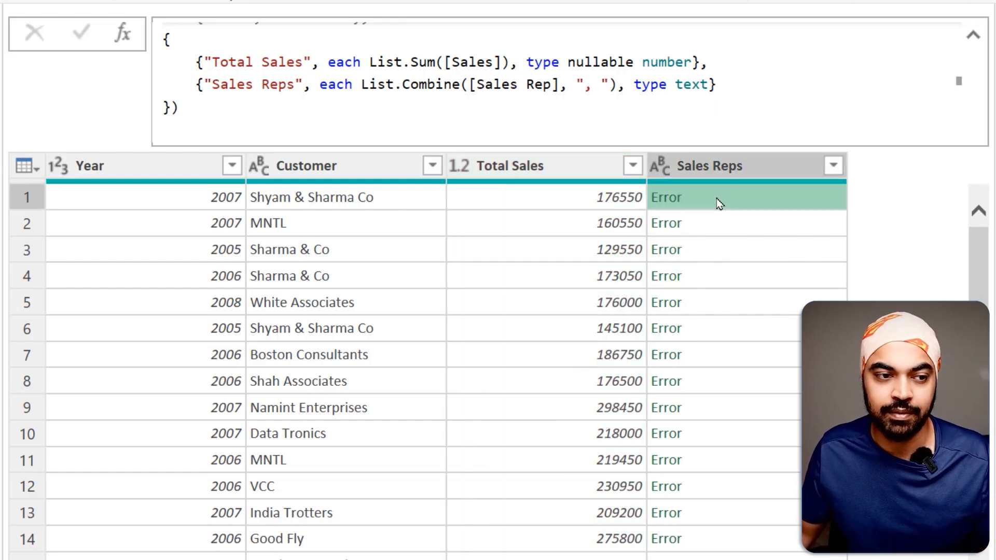
left_click(377, 87)
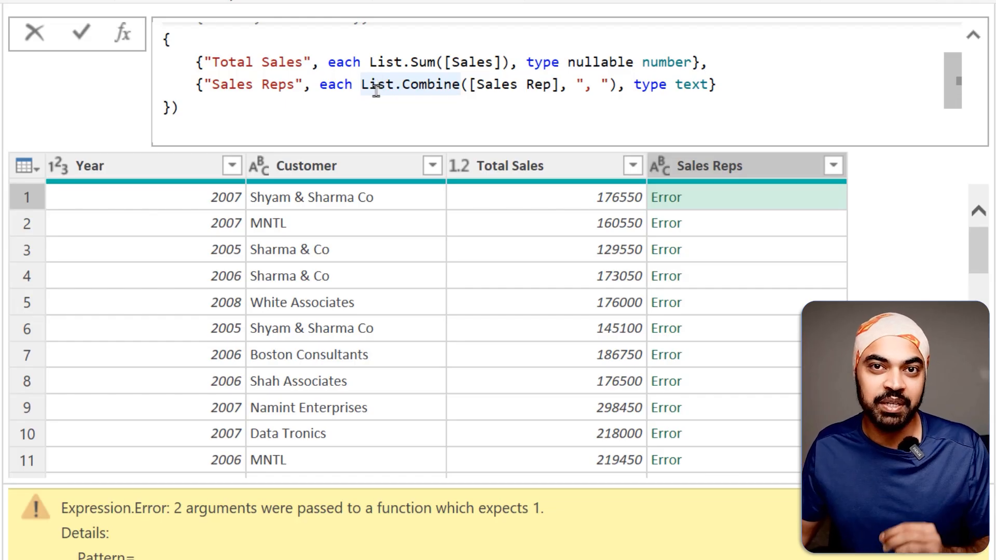
mouse_move(377, 86)
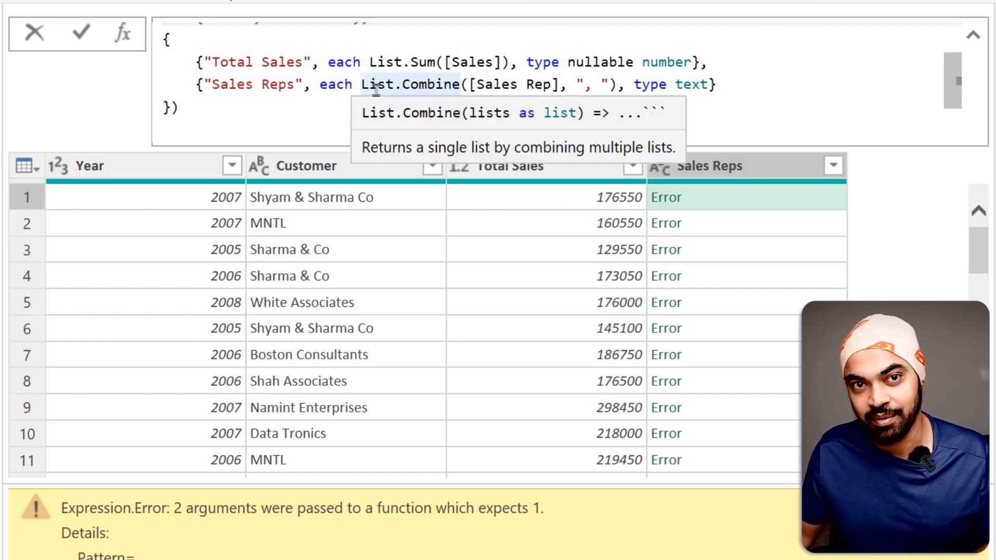
double_click(377, 87)
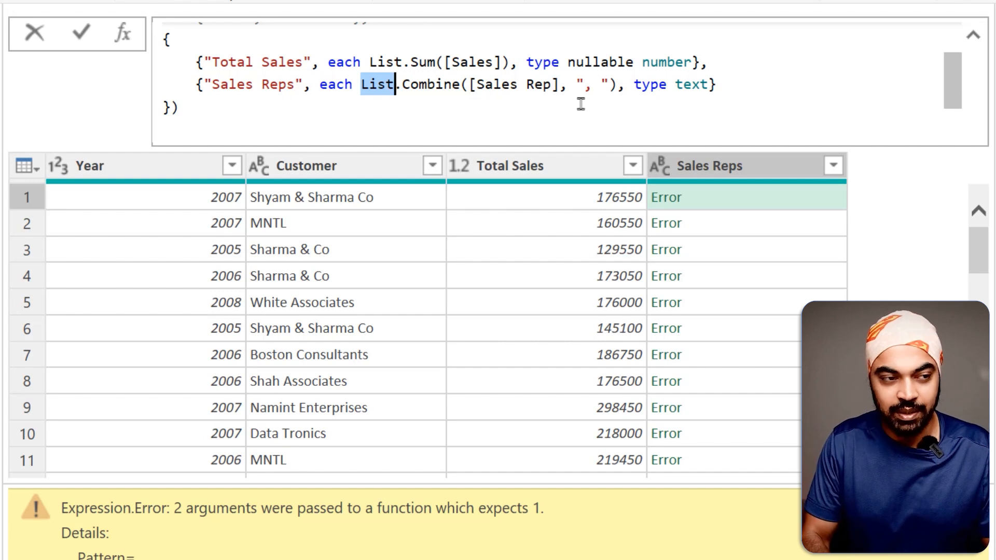
type("Text")
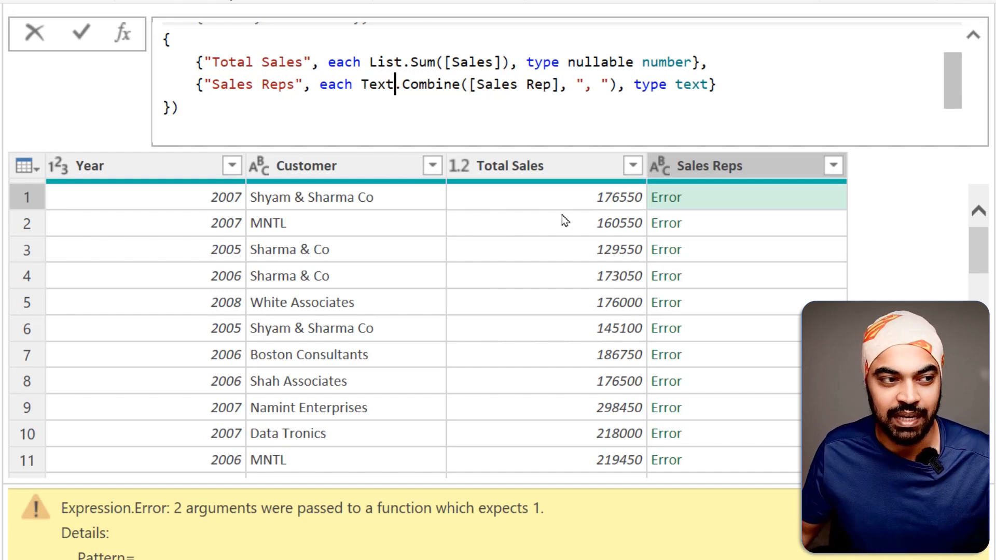
key("Return")
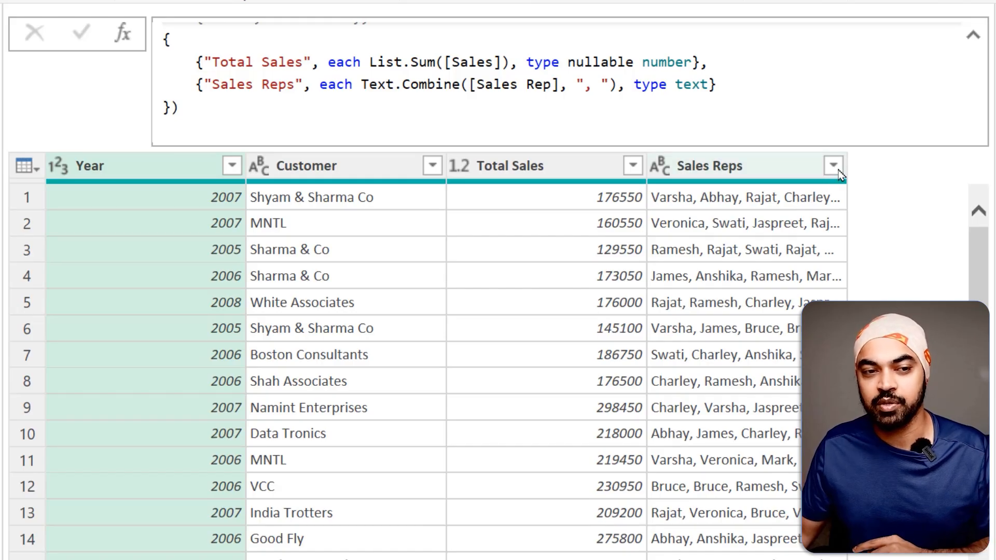
Widen the Sales Reps column and check the combined names for duplicates.
left_click_drag(847, 164, 913, 157)
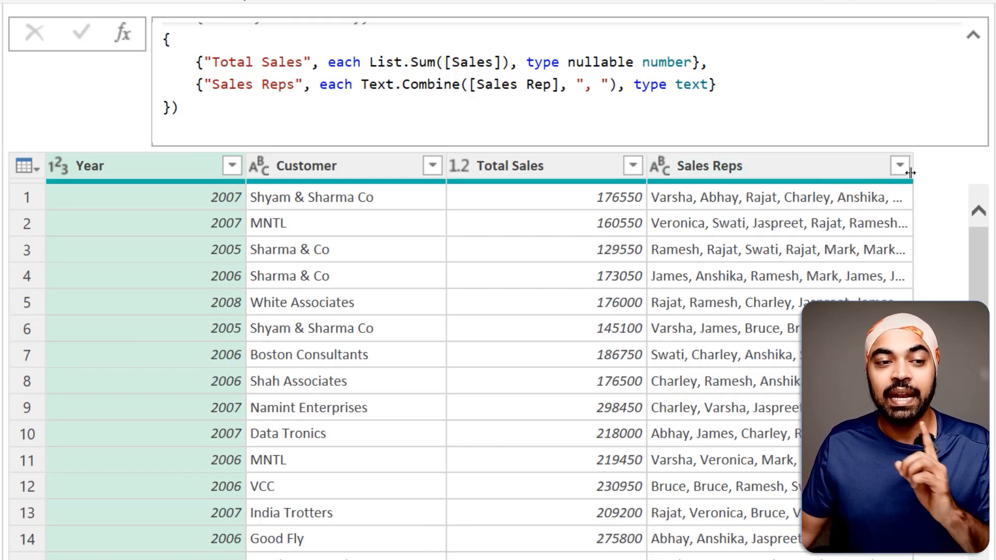
left_click_drag(910, 172, 938, 168)
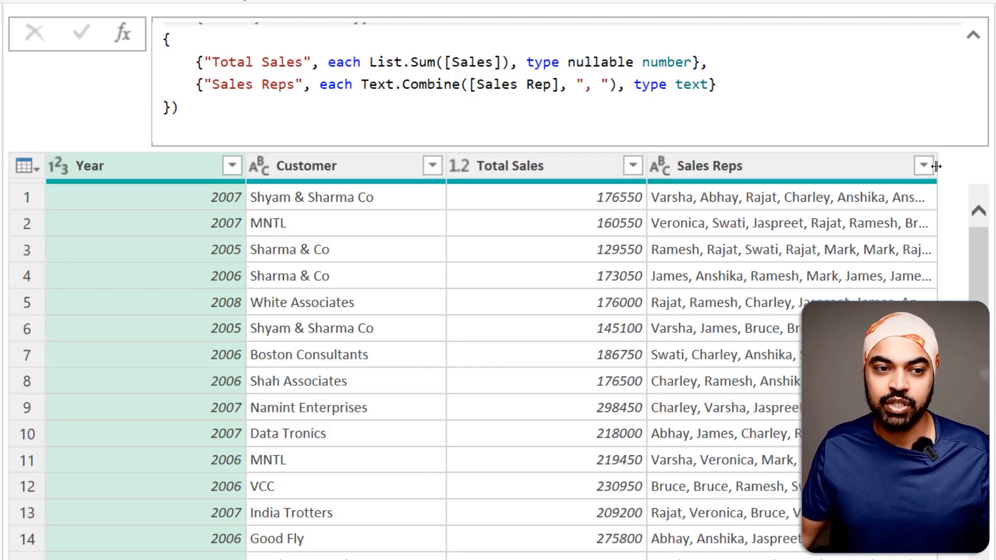
left_click_drag(936, 166, 970, 177)
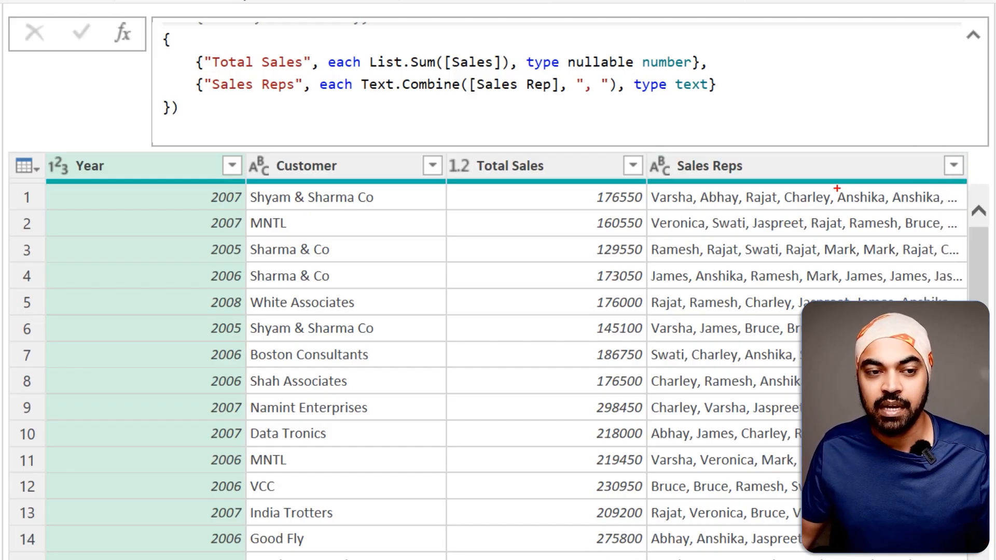
mouse_move(832, 185)
left_mouse_down()
mouse_move(882, 206)
mouse_move(938, 207)
left_mouse_up()
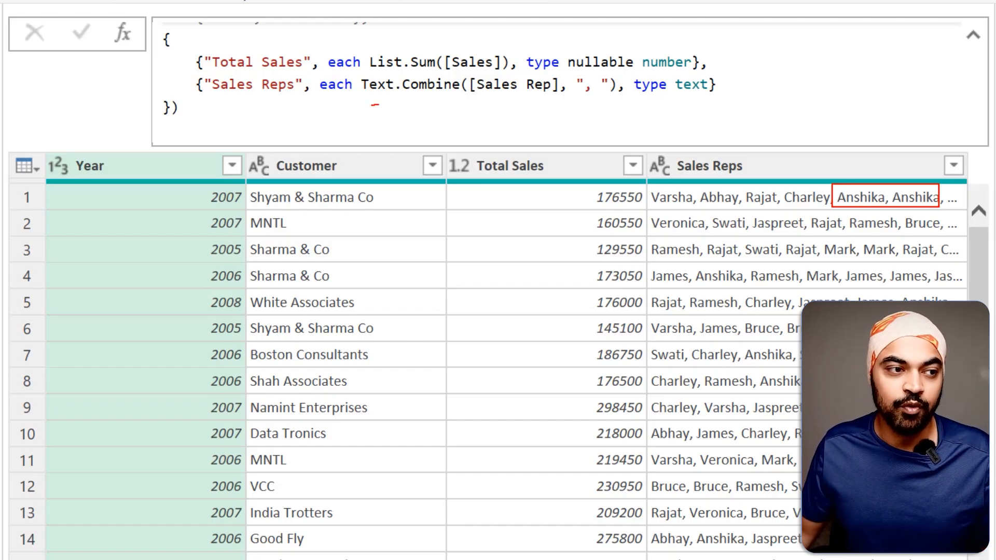
left_click_drag(373, 105, 449, 99)
key("Escape")
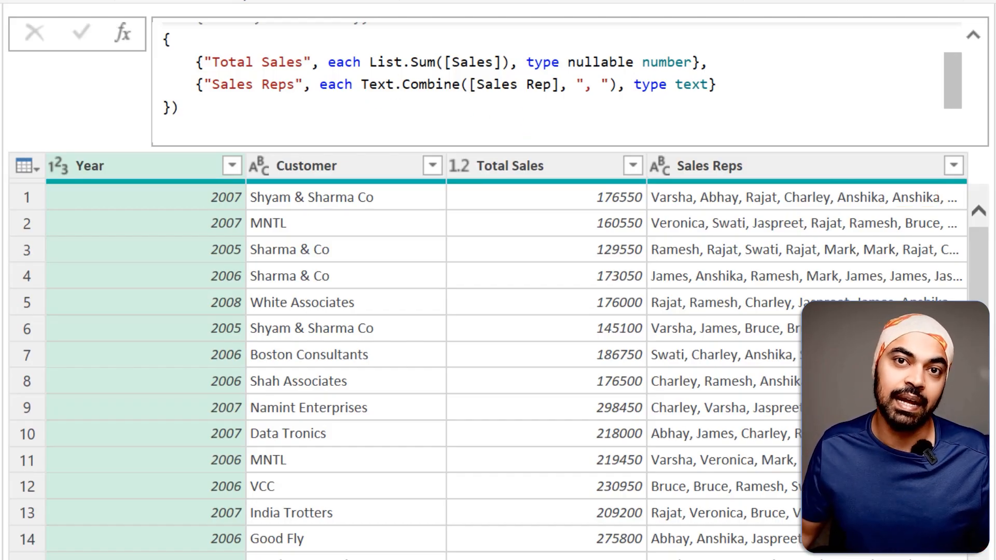
Wrap [Sales Rep] in List.Distinct inside the Text.Combine expression and apply the formula.
left_click(468, 85)
type("List.Distinct")
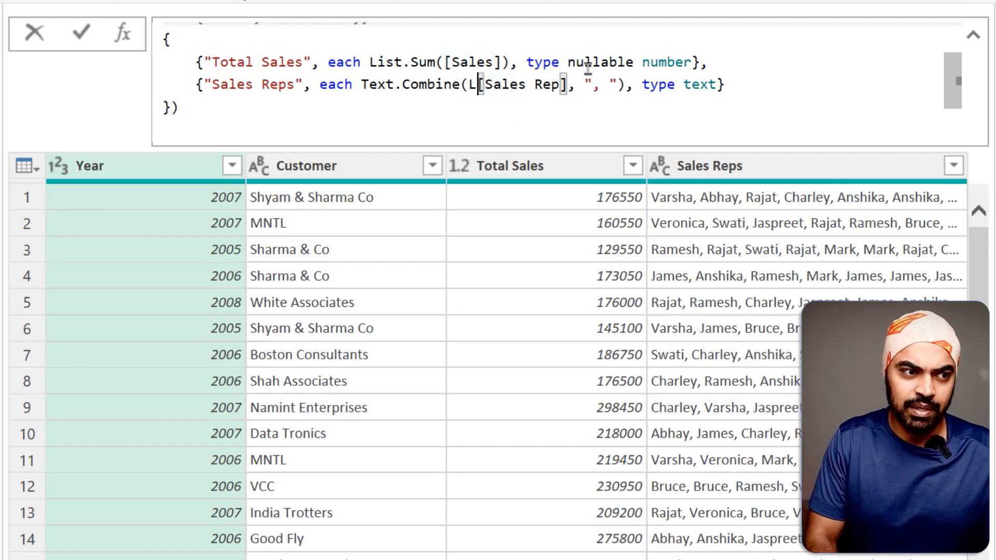
type("(")
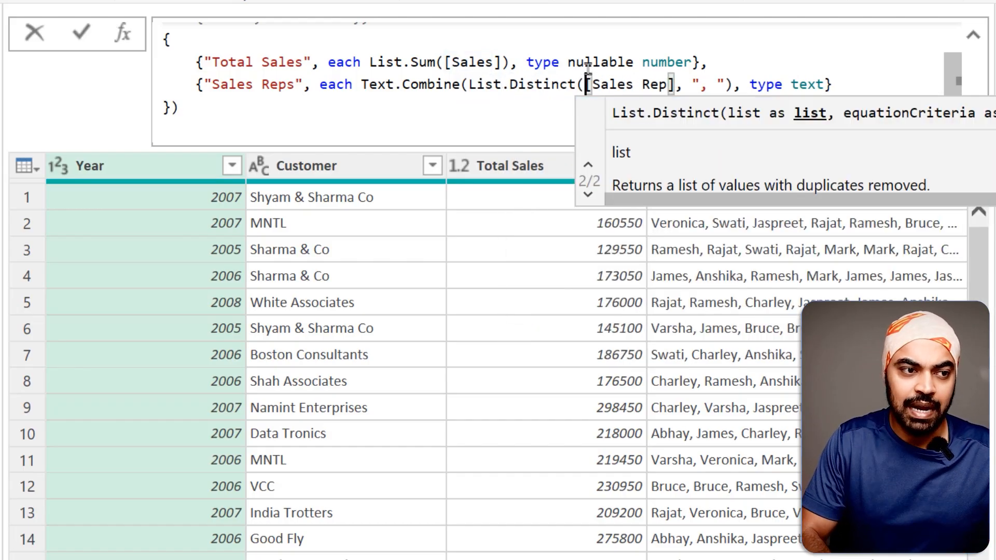
key("Right")
key("Right")
key("Right")
key("Right")
key("Right")
key("Right")
key("Right")
key("Right")
key("Right")
key("Right")
key("Right")
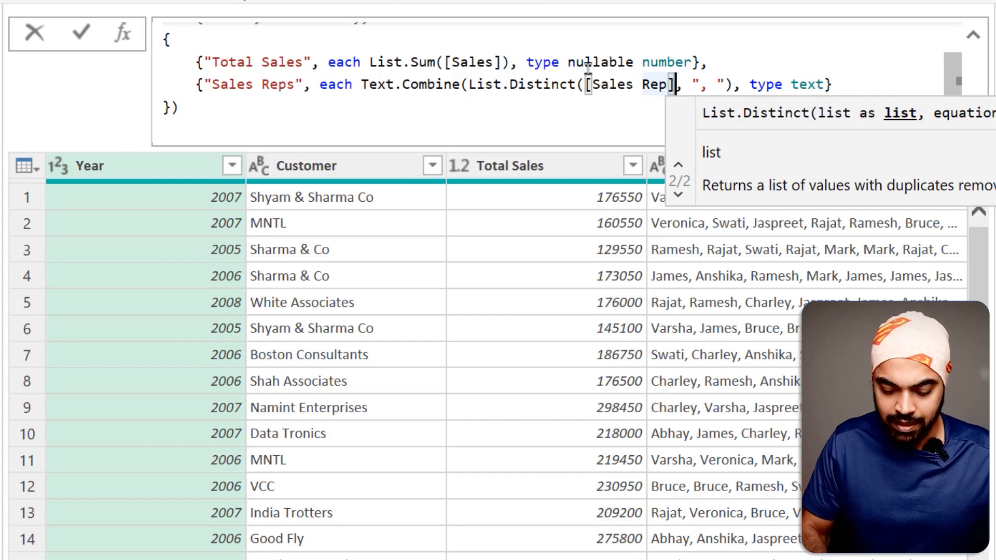
type(")")
key("Return")
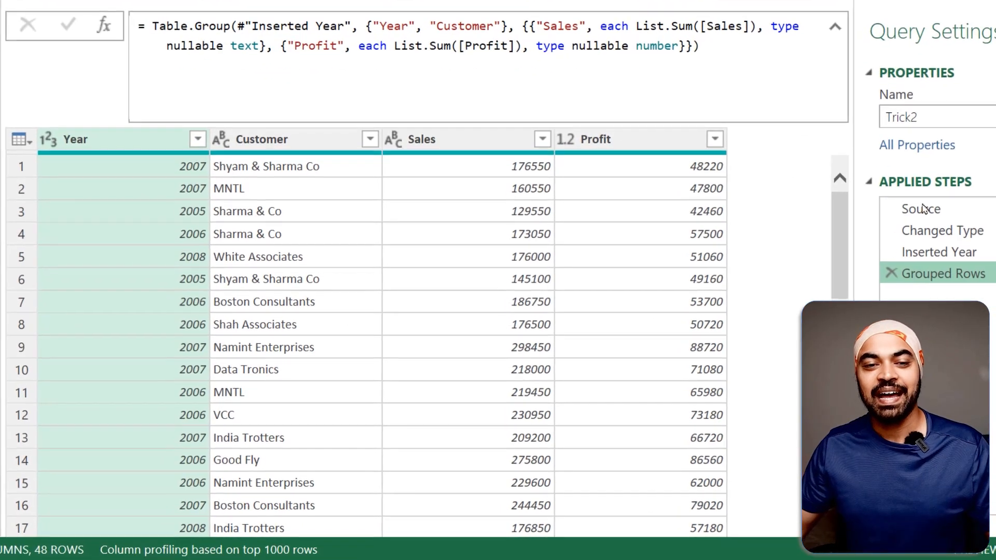
Review the Source, Changed Type and Inserted Year steps of the Trick2 query and return to Grouped Rows.
left_click(922, 209)
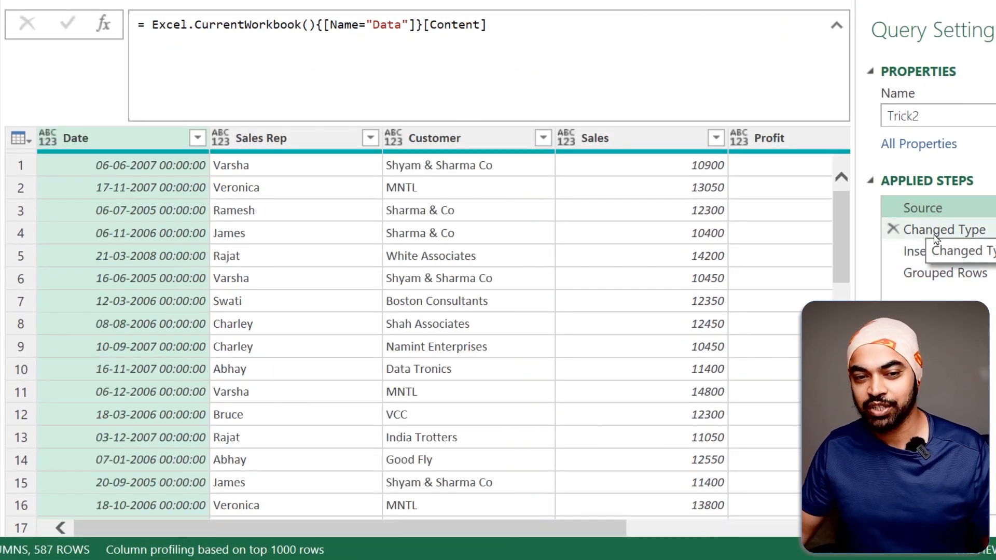
left_click(930, 232)
left_click(940, 252)
left_click_drag(550, 529, 800, 529)
left_click(754, 140)
left_click(985, 279)
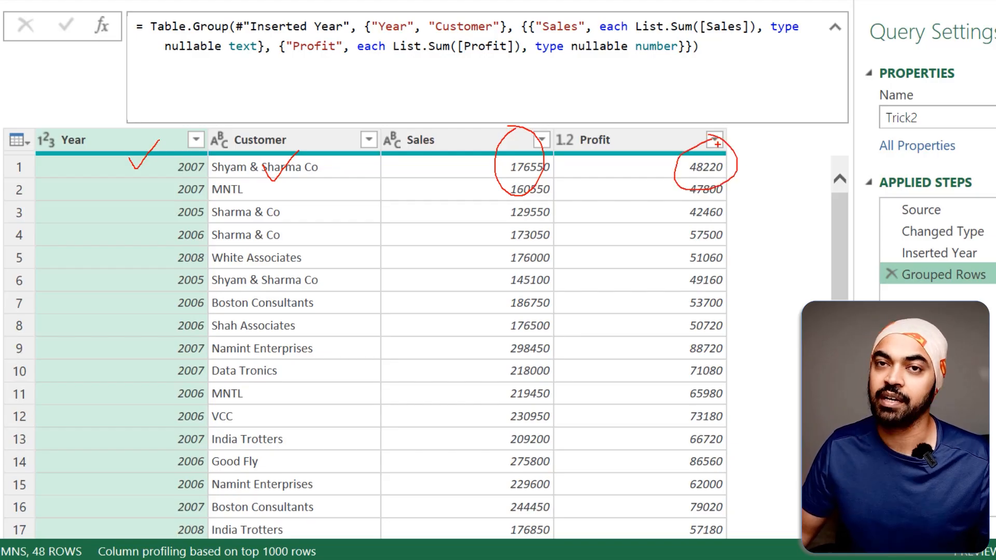
Examine the Sales and Profit columns of the grouped table down to its last row.
key("Escape")
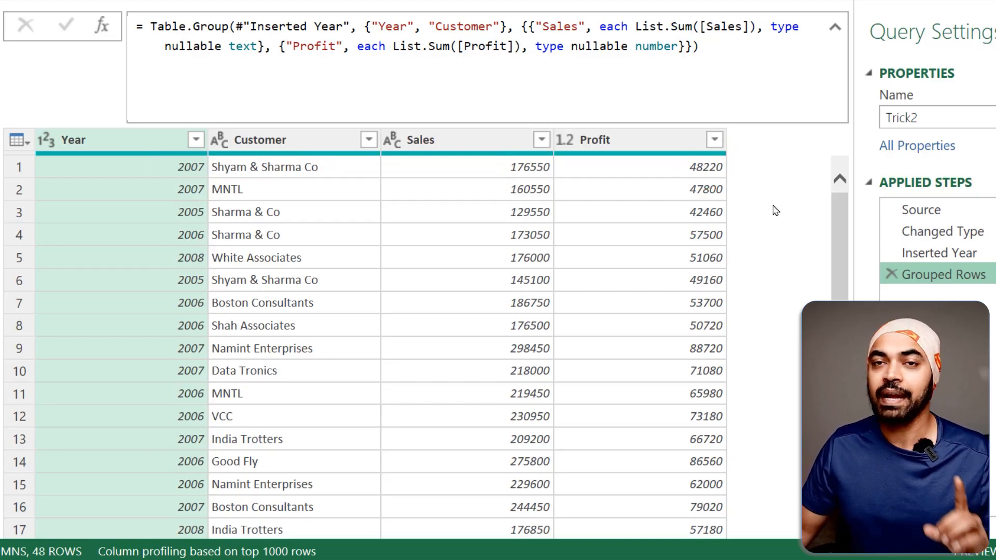
scroll(774, 210, "down", 10)
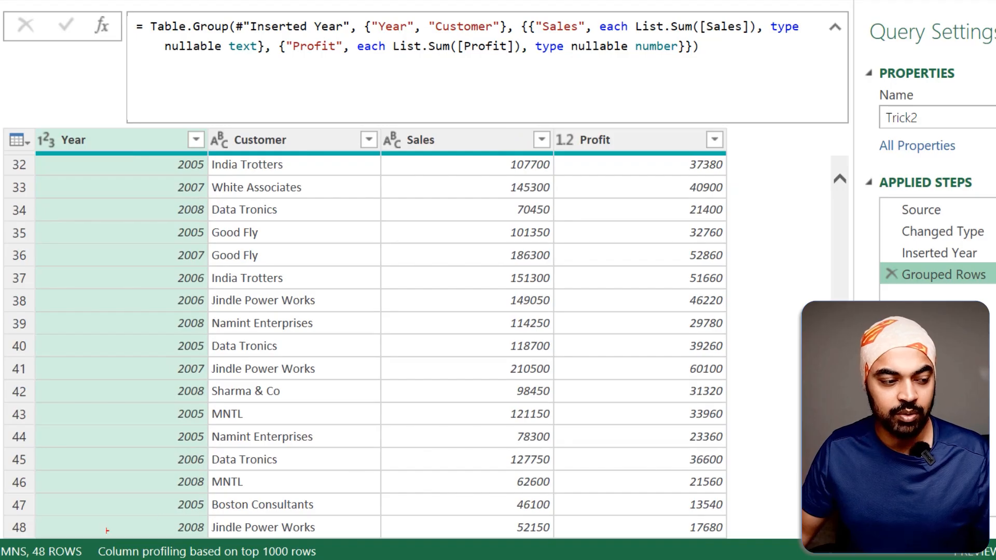
left_click_drag(107, 530, 748, 541)
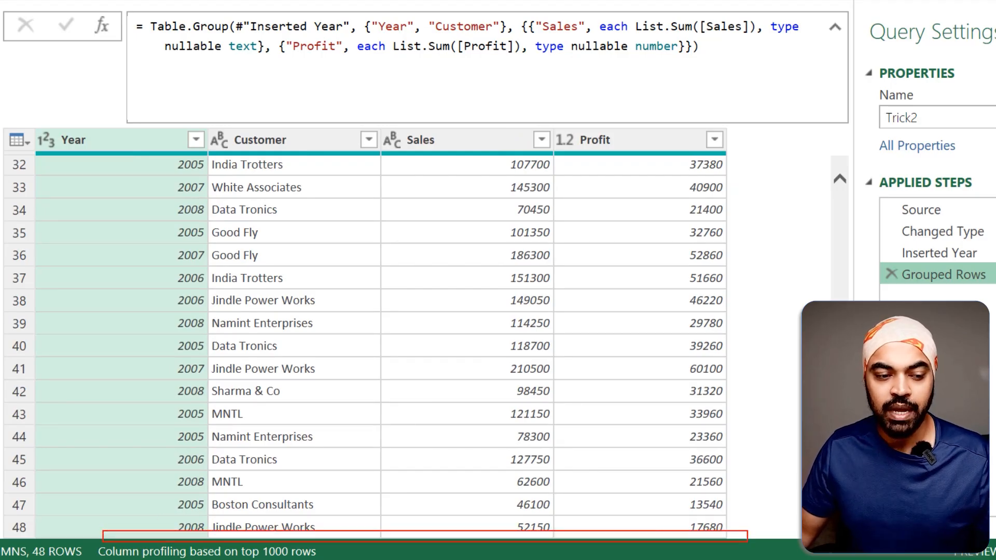
left_click_drag(478, 155, 464, 438)
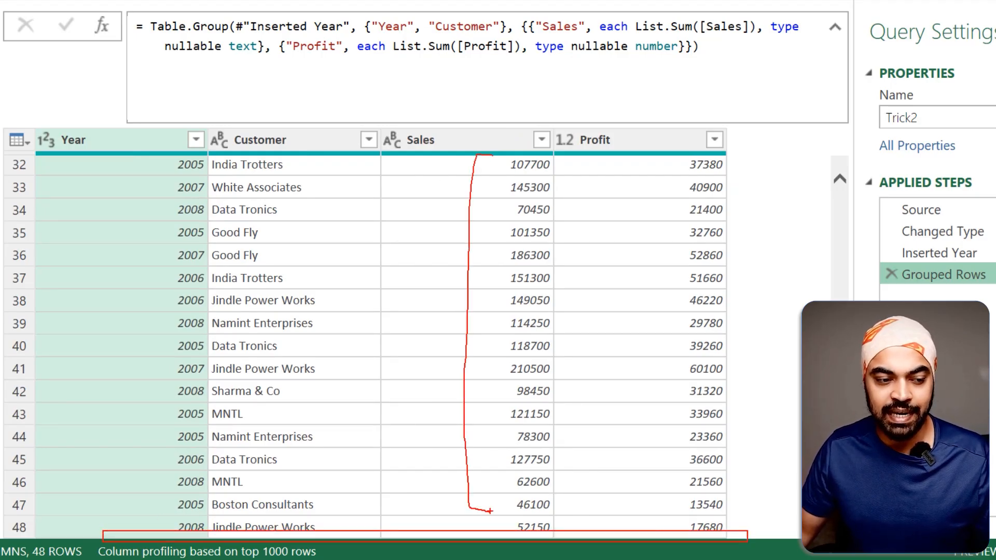
left_click_drag(631, 215, 648, 482)
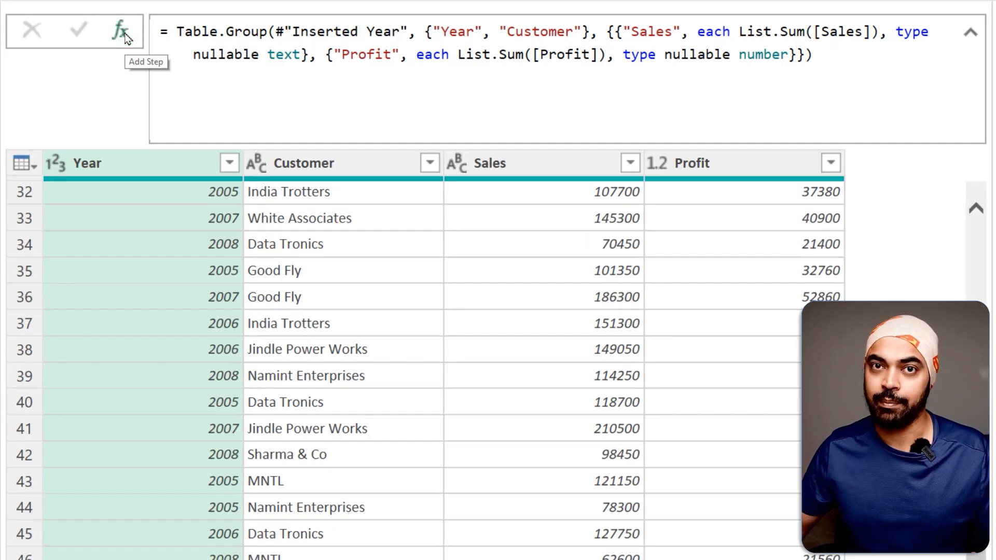
Add a custom step after Grouped Rows and start its formula with Table.Group, using #"Grouped Rows" as the table argument.
left_click(123, 37)
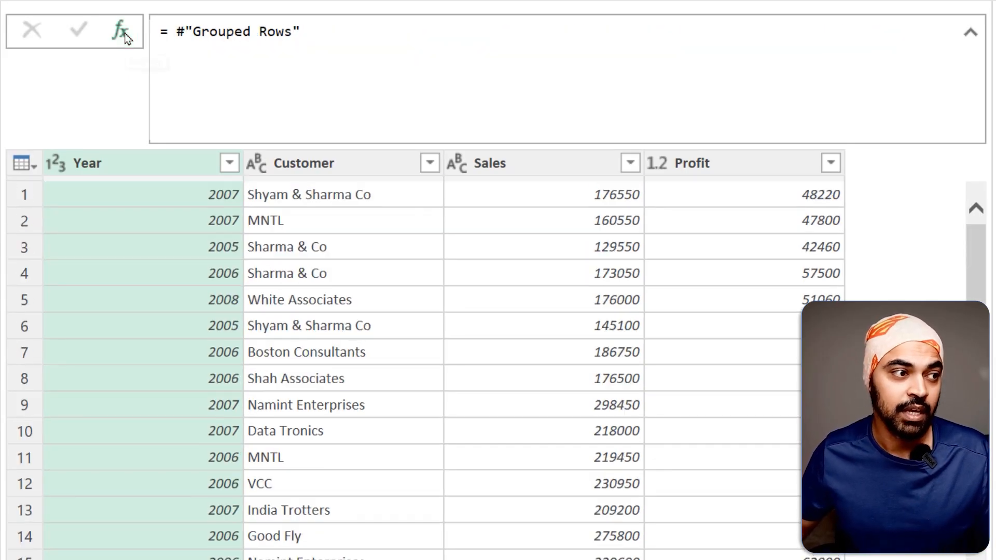
left_click(179, 32)
type("Table.G")
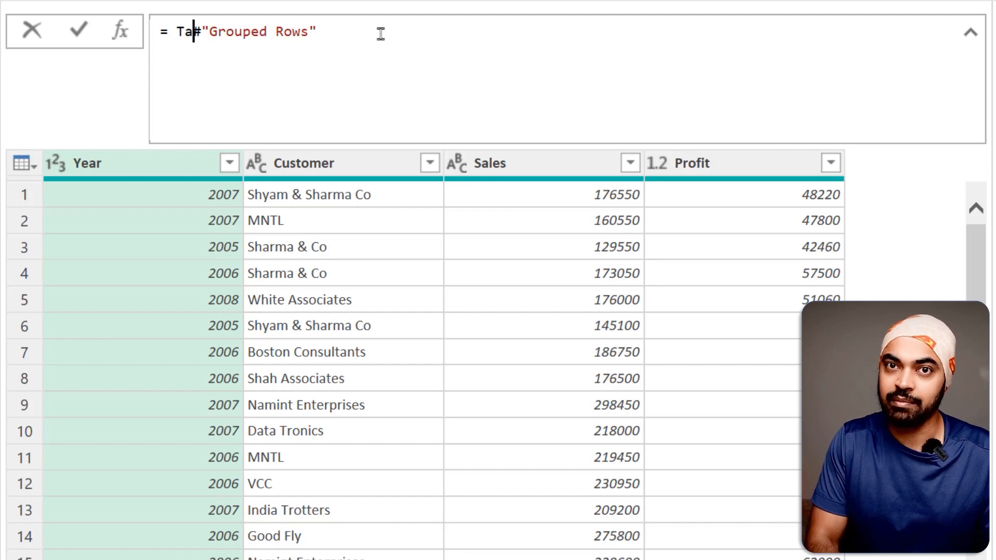
type("roup(")
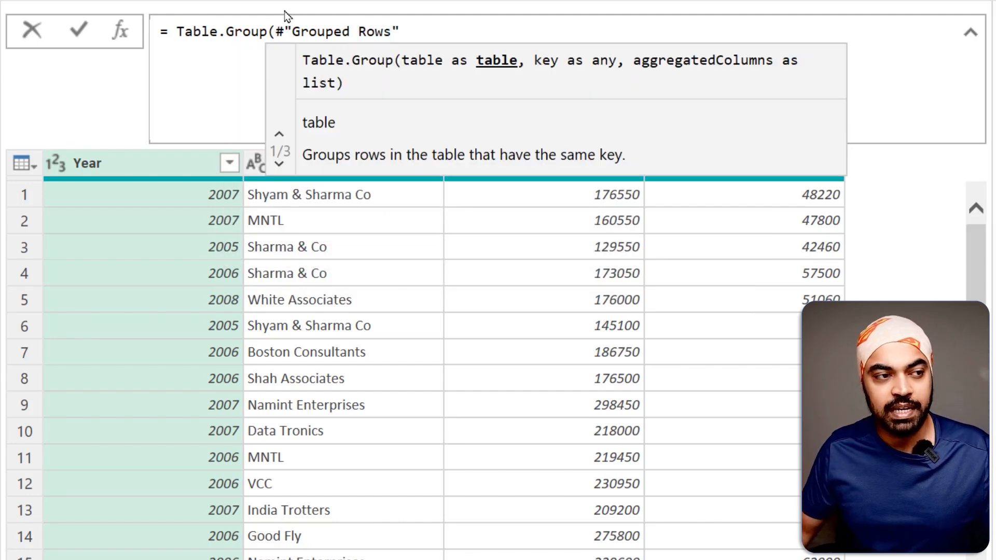
mouse_move(271, 11)
left_mouse_down()
mouse_move(412, 43)
mouse_move(929, 272)
left_mouse_up()
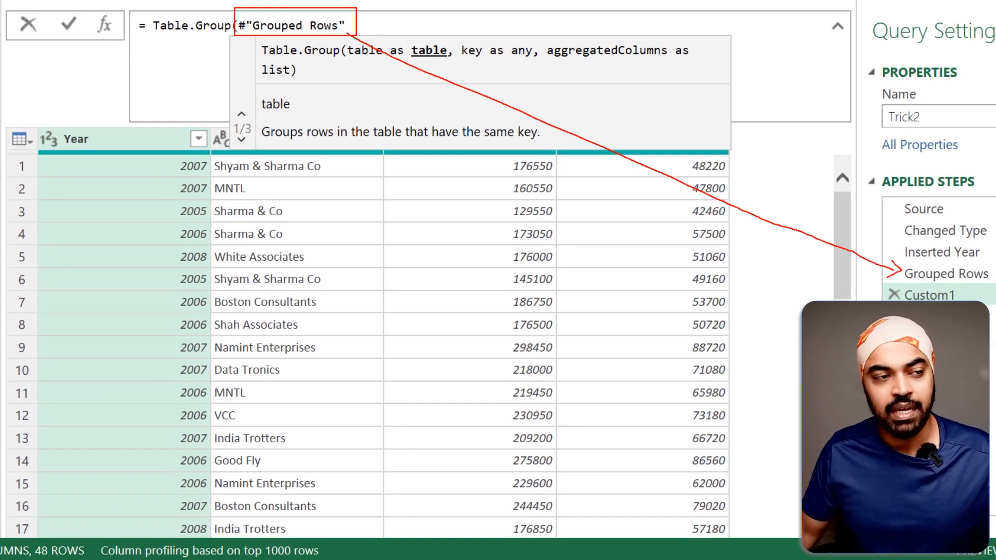
key("Escape")
left_click(401, 23)
type(",")
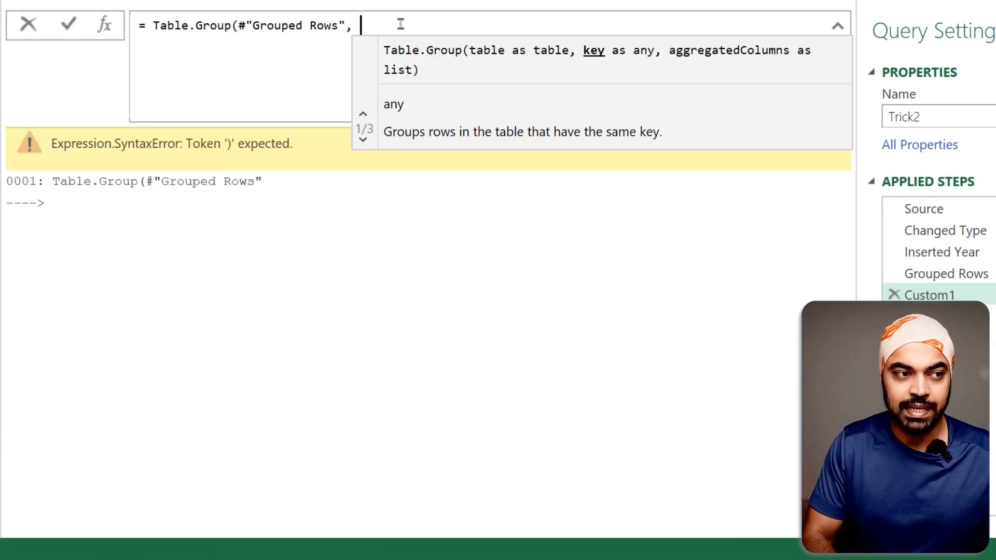
Check the columns of Grouped Rows, and give the custom Table.Group formula an empty key list {} and a nested aggregation list {{}}.
key("Escape")
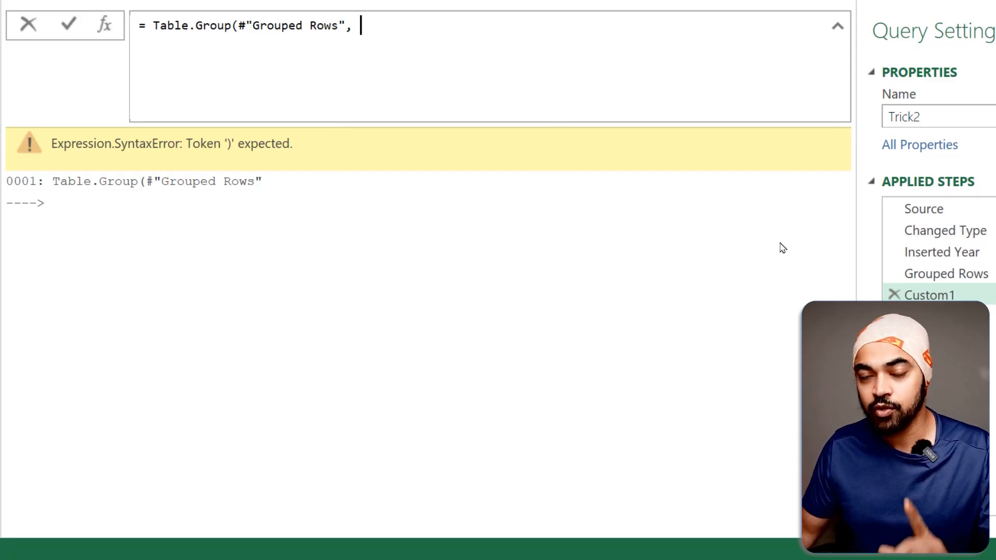
left_click(954, 276)
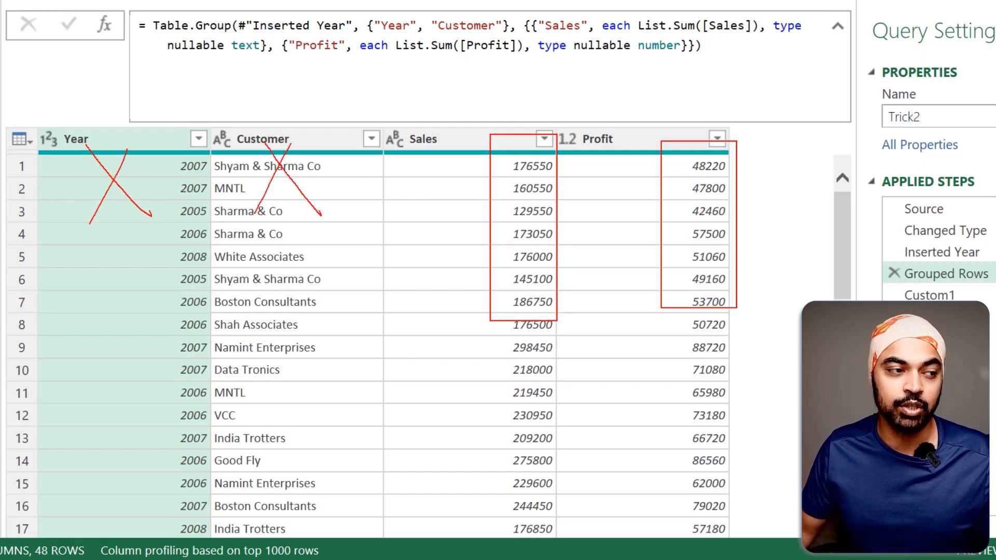
key("Escape")
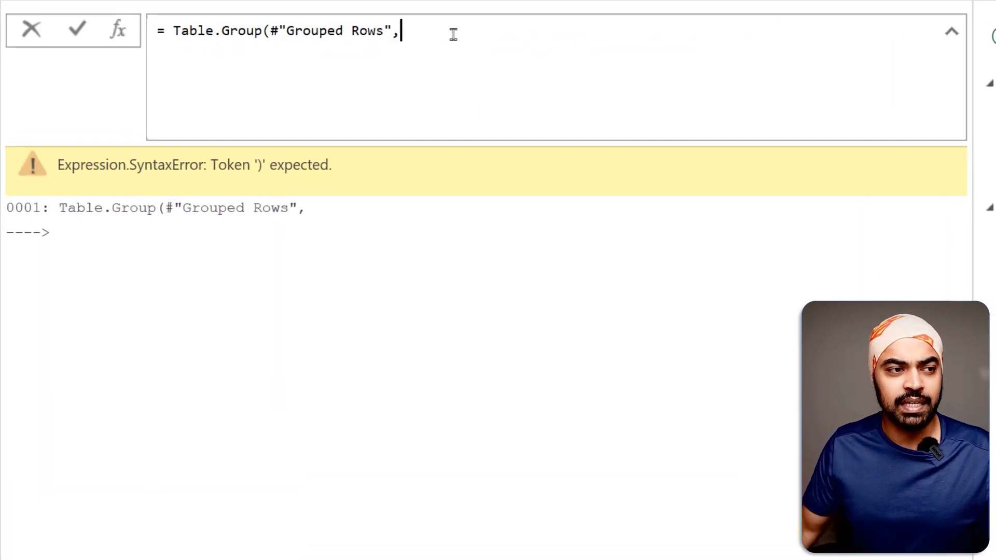
type("{")
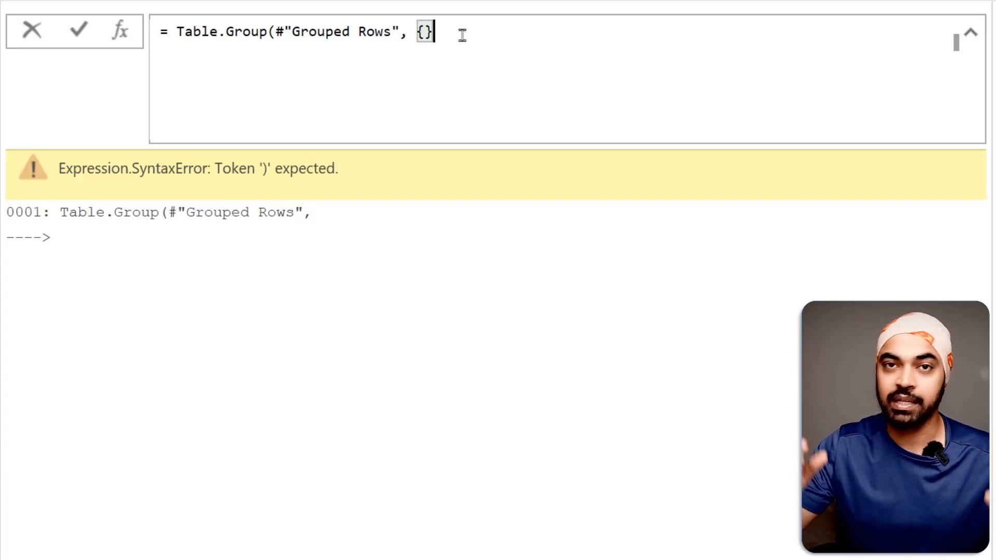
type(", ")
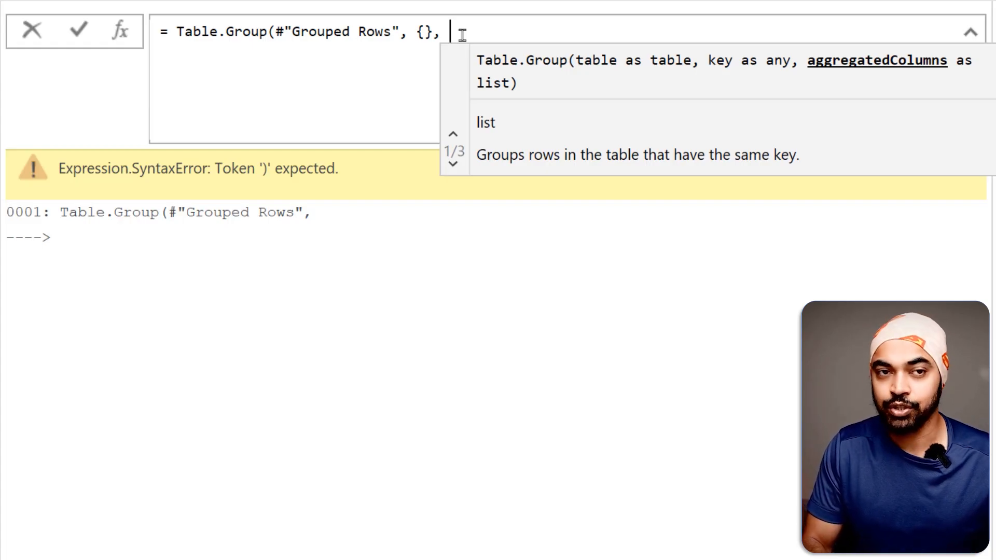
type("{{")
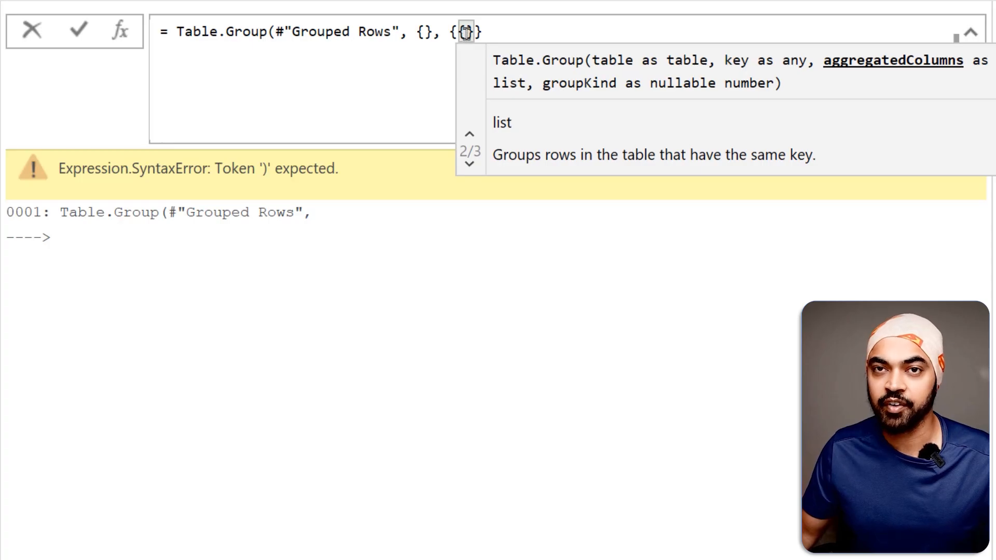
Fill the nested aggregation list with "Sales", each List.Sum([Sales]), close the Table.Group formula and apply it.
left_click(984, 276)
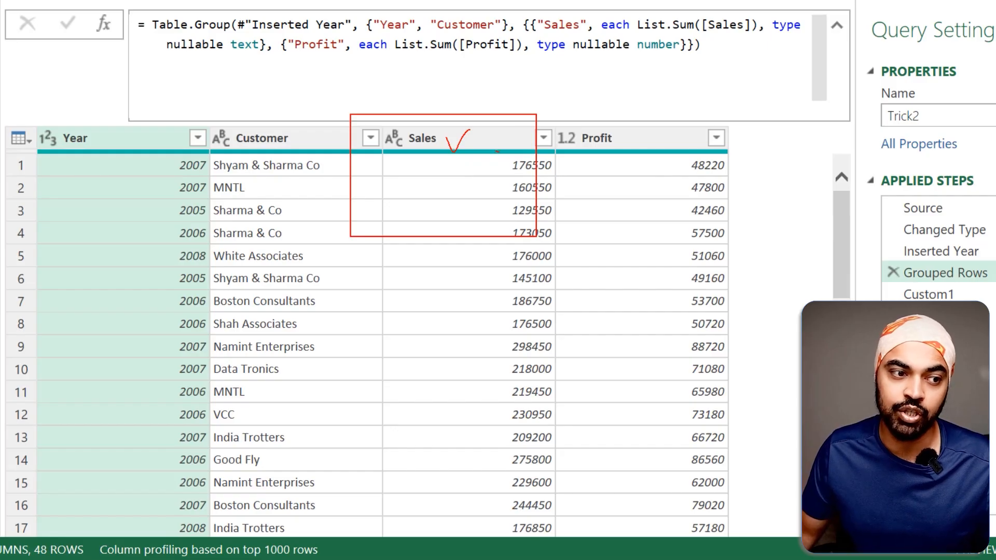
mouse_move(497, 151)
left_mouse_down()
mouse_move(480, 292)
mouse_move(500, 298)
left_mouse_up()
key("Escape")
left_click(952, 294)
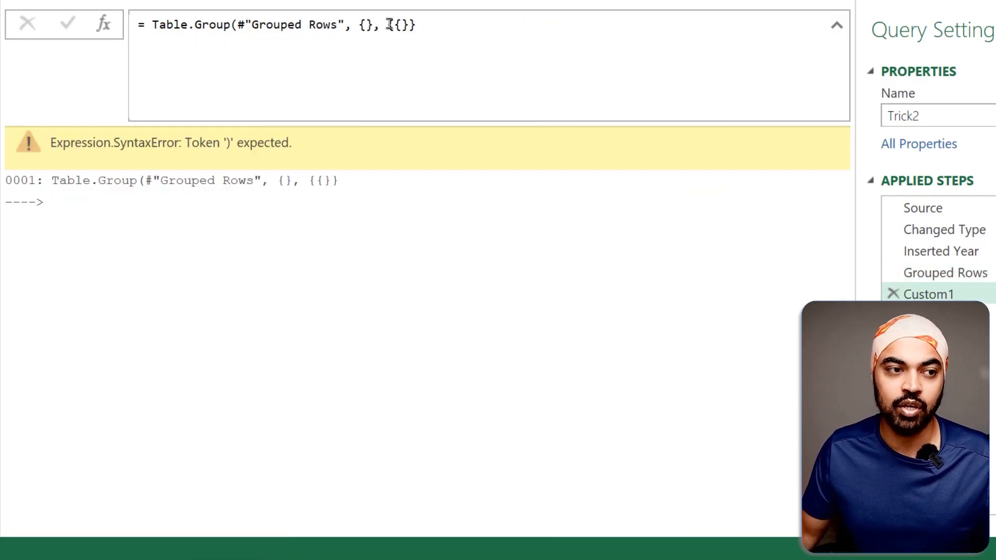
left_click(401, 24)
type("\"Sales")
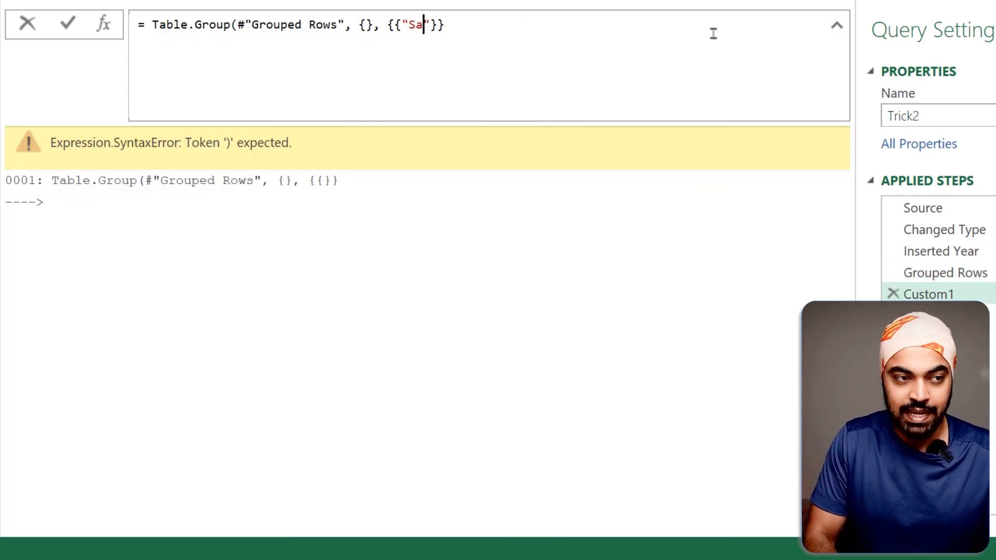
type("\", ")
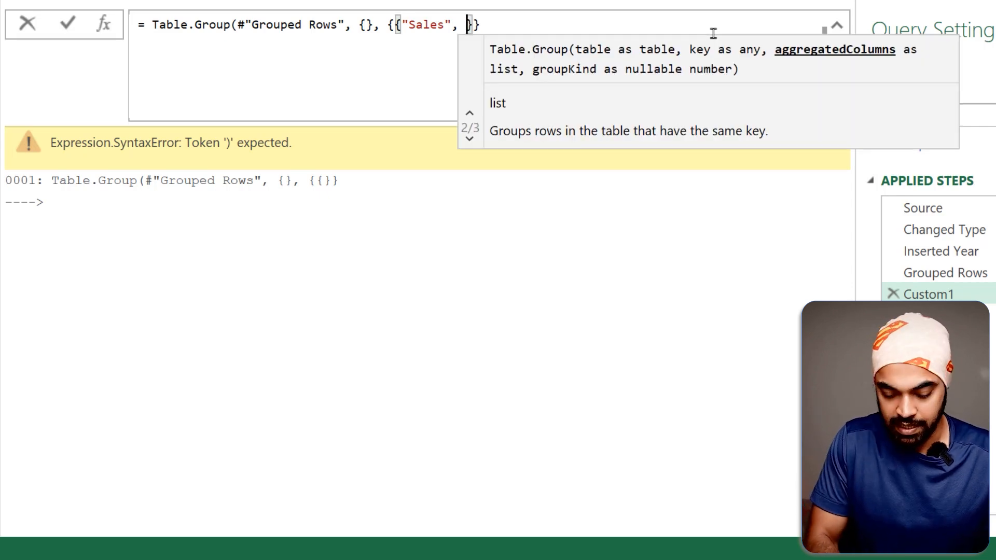
type("each List.S")
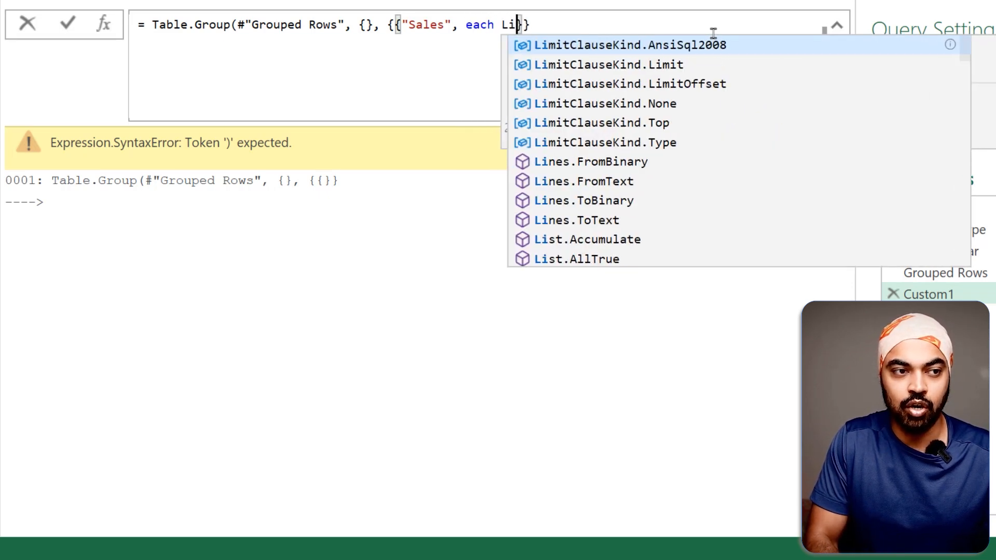
type("um([")
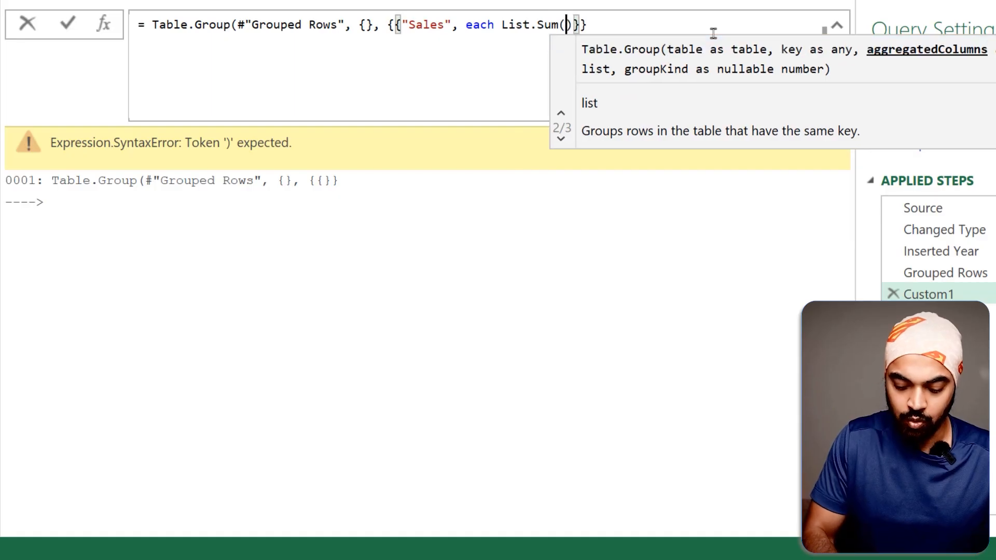
type("Sales")
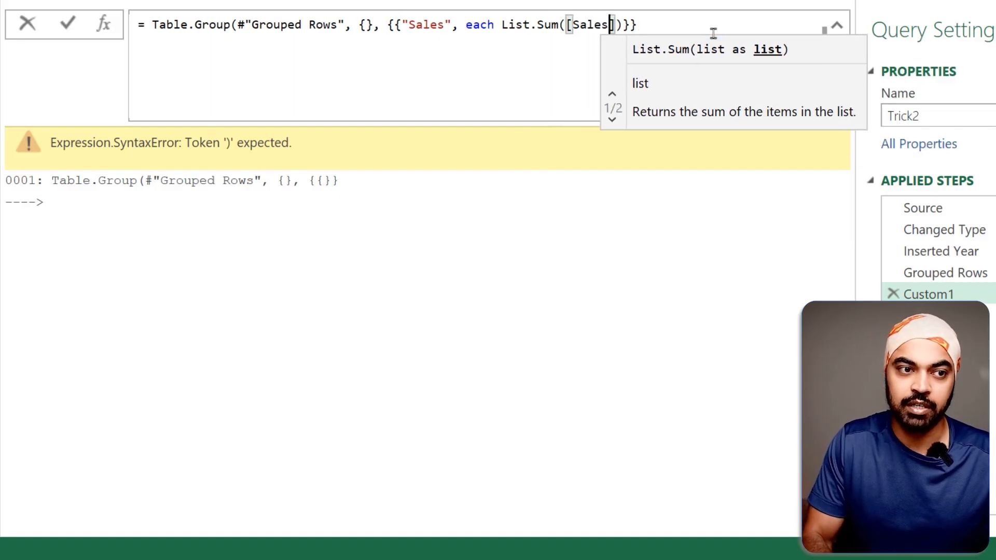
type("])}}")
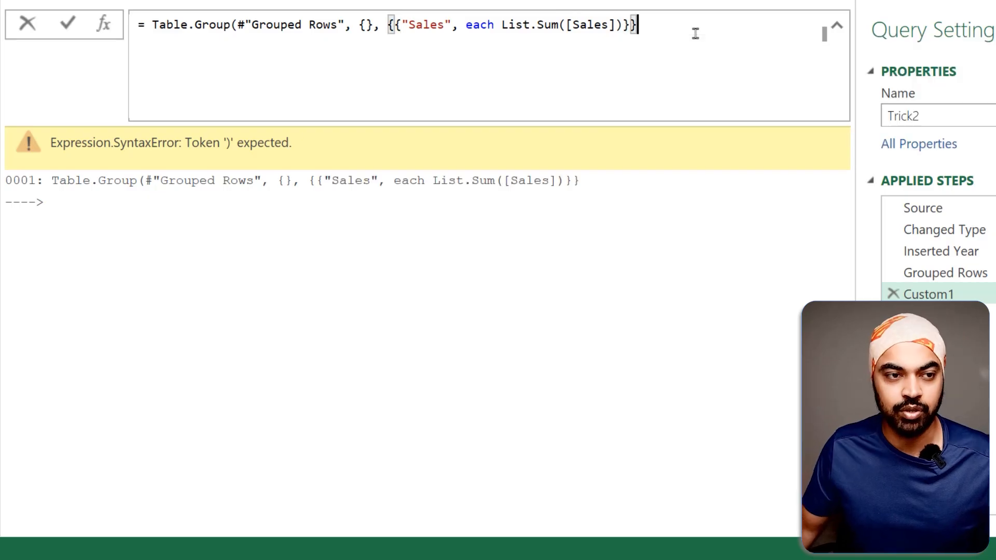
key("Return")
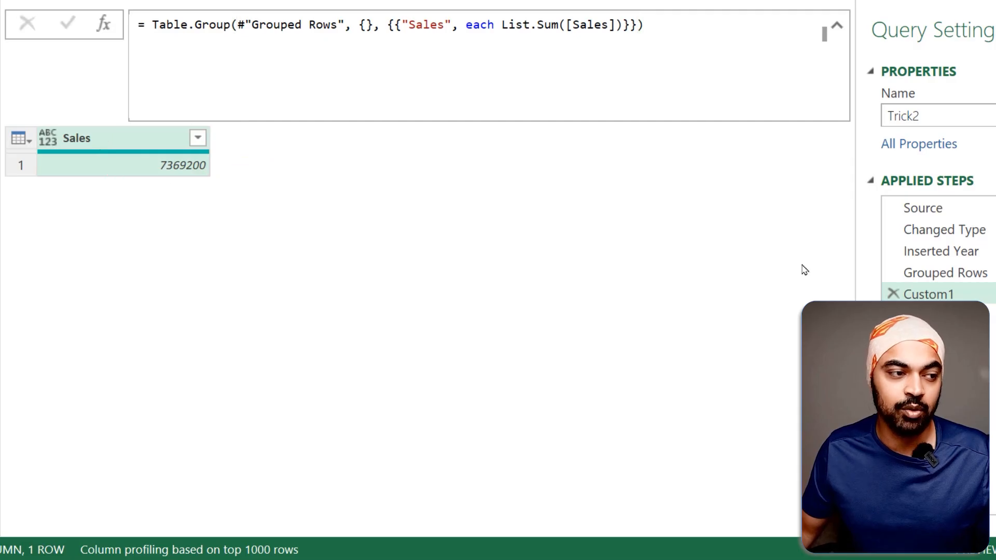
Duplicate the {"Sales", each List.Sum([Sales])} item as a second aggregation within the custom step's Table.Group list.
left_click_drag(968, 273, 975, 274)
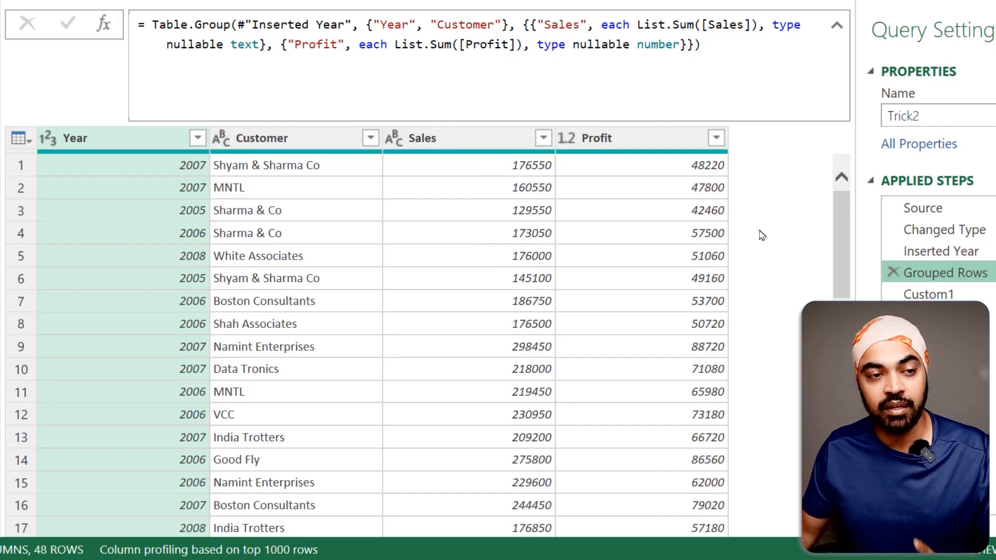
left_click(933, 291)
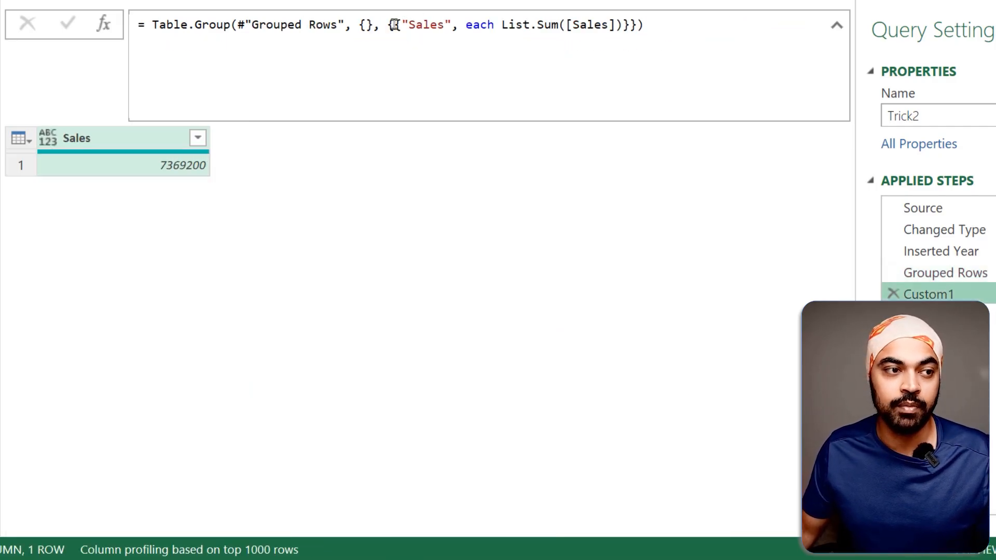
left_click_drag(394, 24, 629, 24)
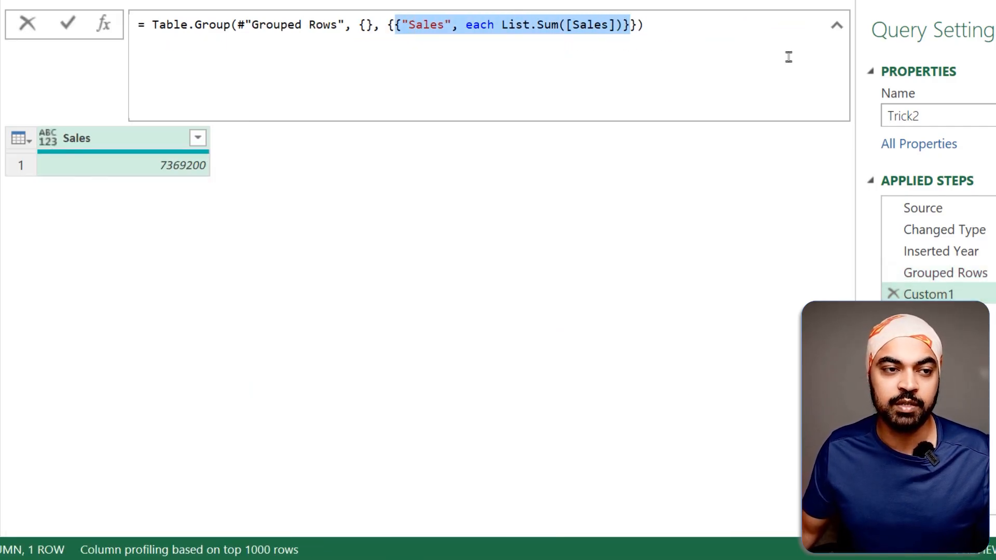
key("ctrl+c")
key("Right")
type(",")
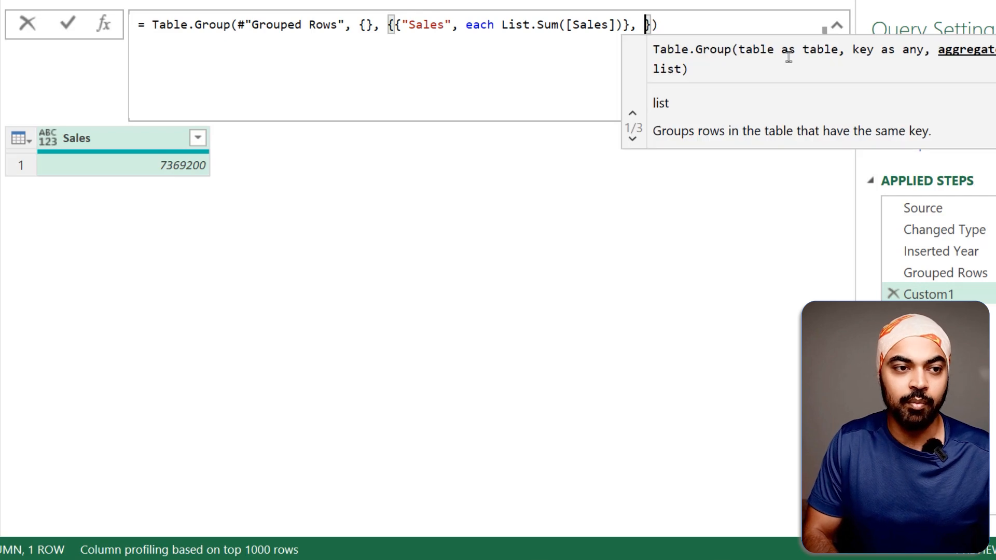
key("ctrl+v")
Change the copied aggregation to {"Profit", each List.Sum([Profit])} and apply the formula.
key("Left")
key("Left")
key("Left")
key("Left")
key("Left")
key("Left")
key("Left")
key("Left")
key("Left")
key("Left")
key("Left")
key("Left")
key("Left")
key("Left")
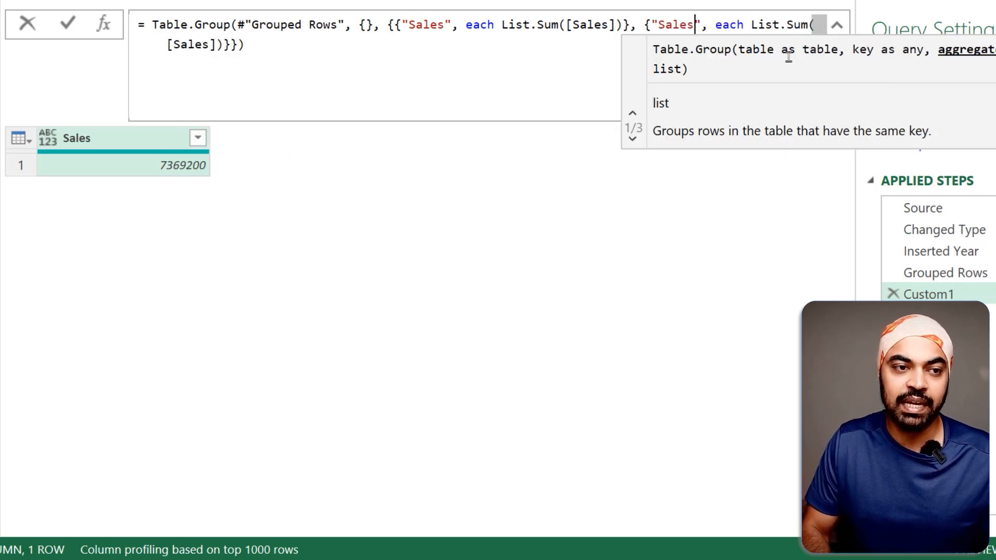
key("ctrl+shift+Right")
type("Profit")
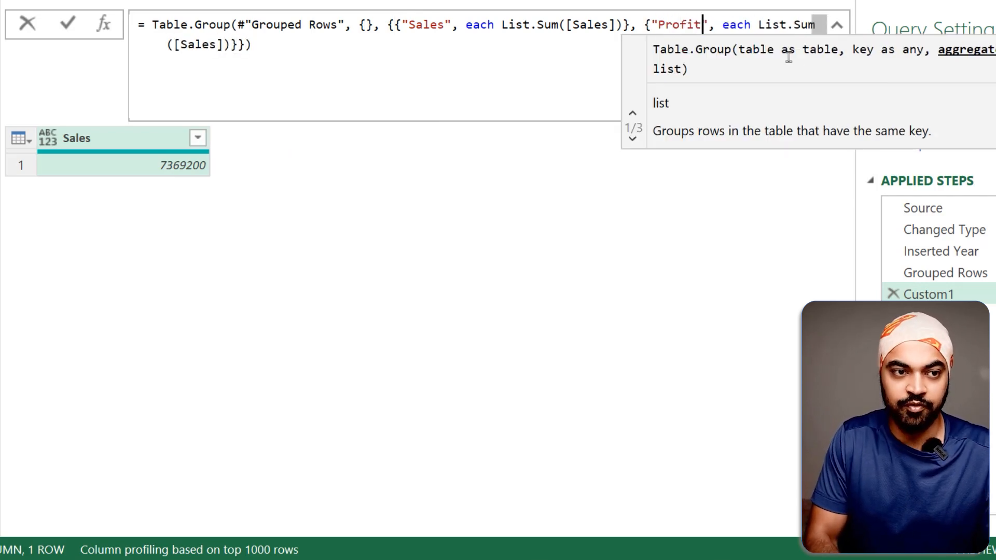
key("ctrl+Right")
key("ctrl+Right")
key("ctrl+Right")
key("ctrl+Right")
key("ctrl+shift+Right")
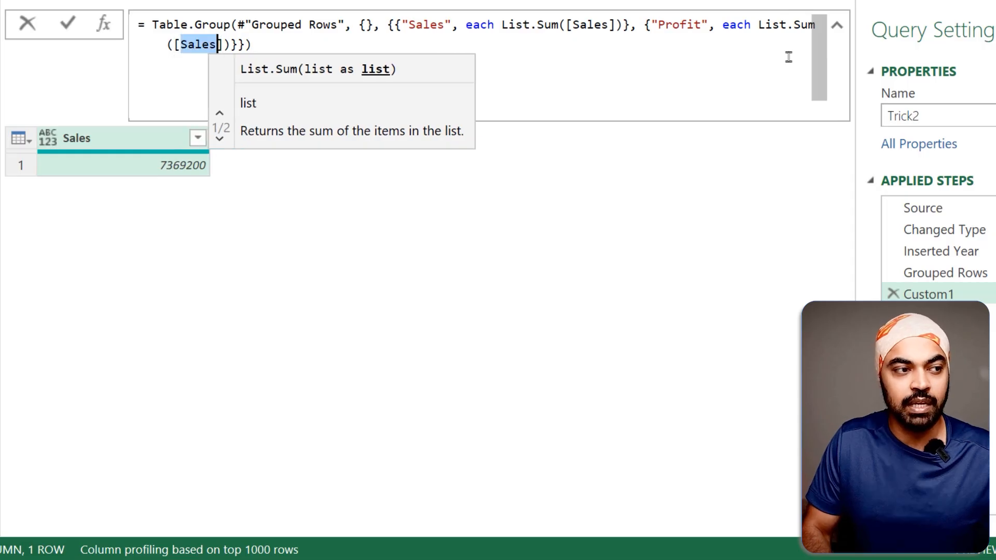
type("Pr")
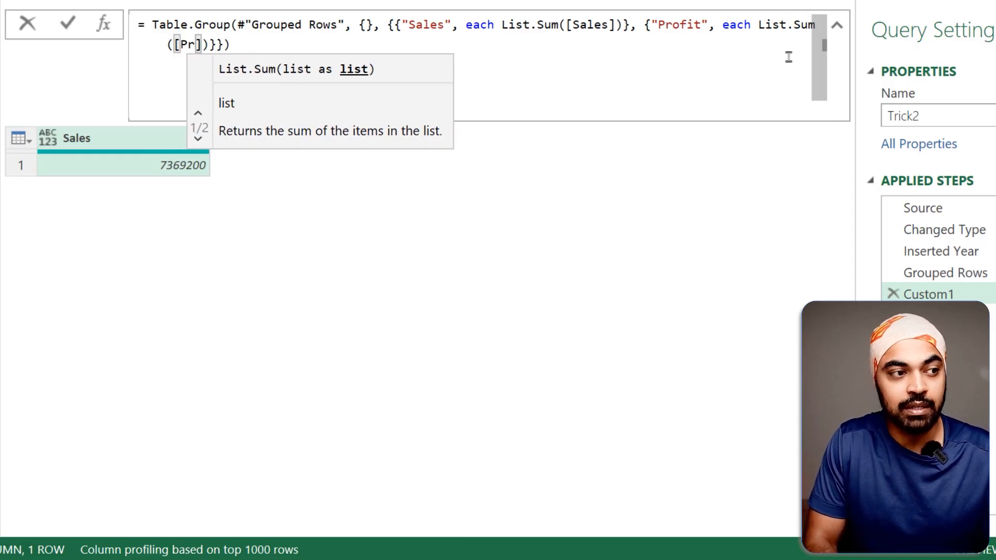
type("ofit")
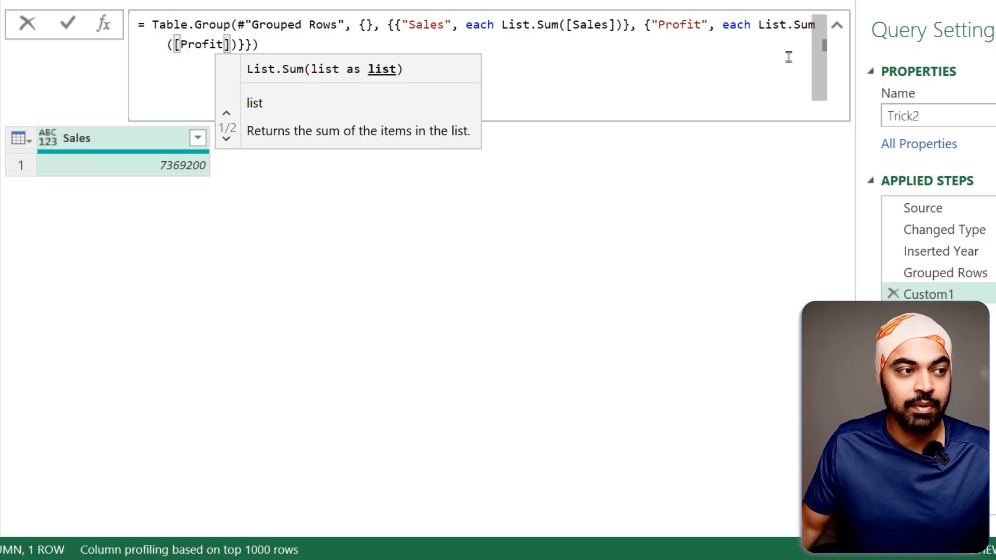
key("Return")
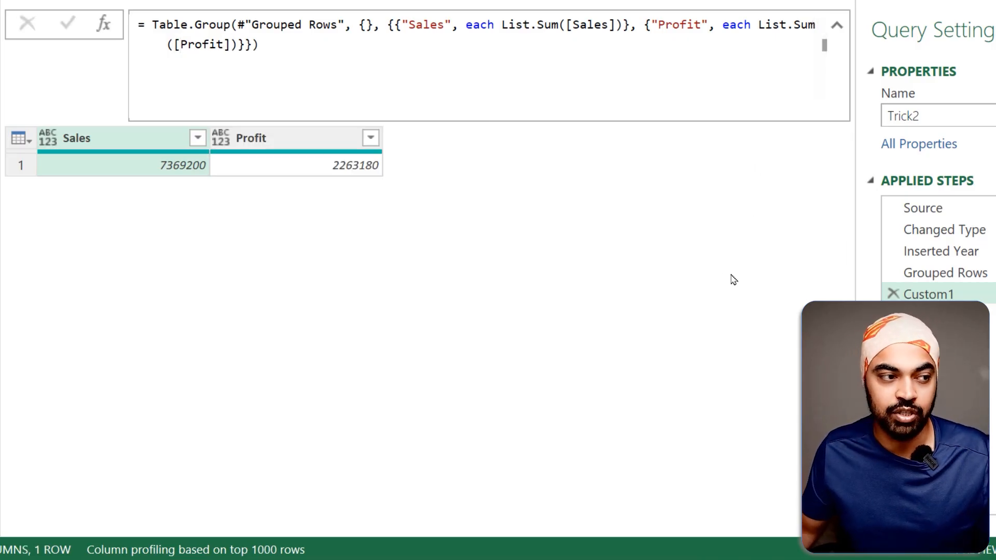
Compare the Grouped Rows step with the totals step, and rename Custom1 as Totals.
left_click(983, 275)
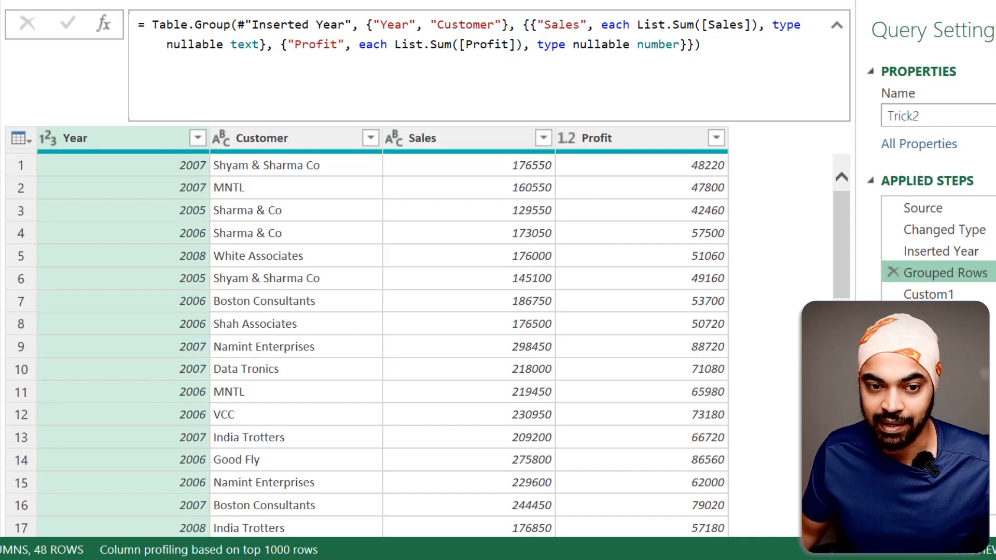
left_click(974, 294)
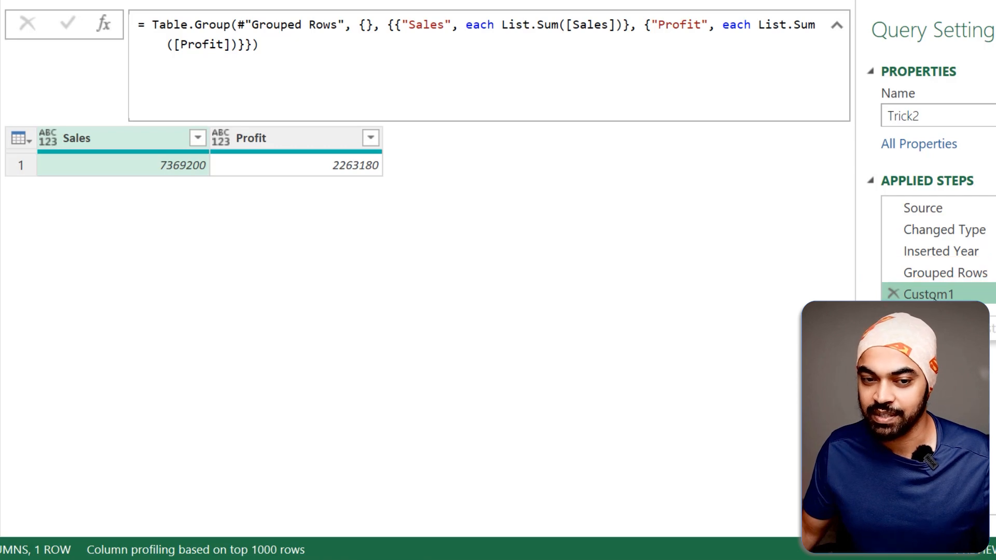
double_click(978, 294)
type("Totals")
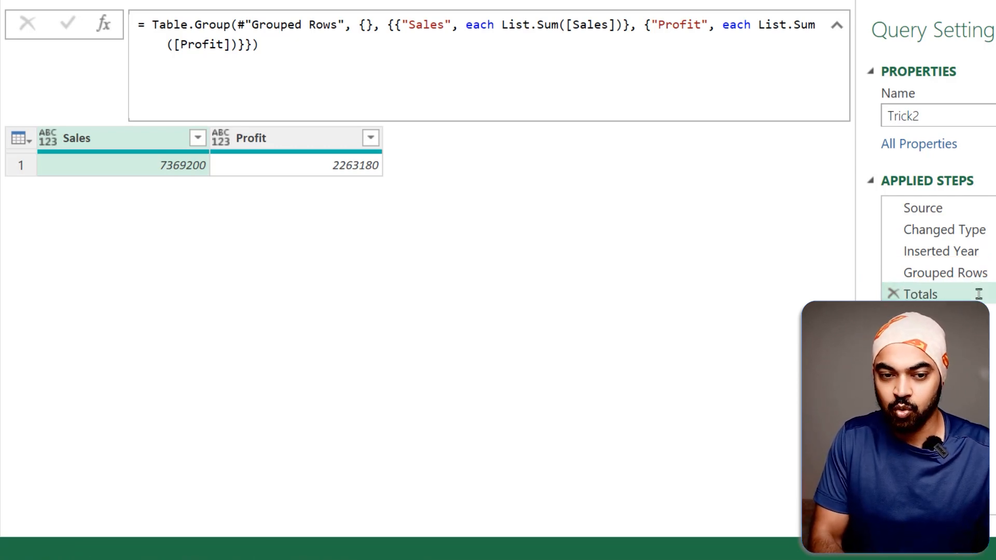
key("Return")
Add a custom step after Totals that appends the totals to the grouped rows with the formula #"Grouped Rows" & Totals.
left_click(102, 23)
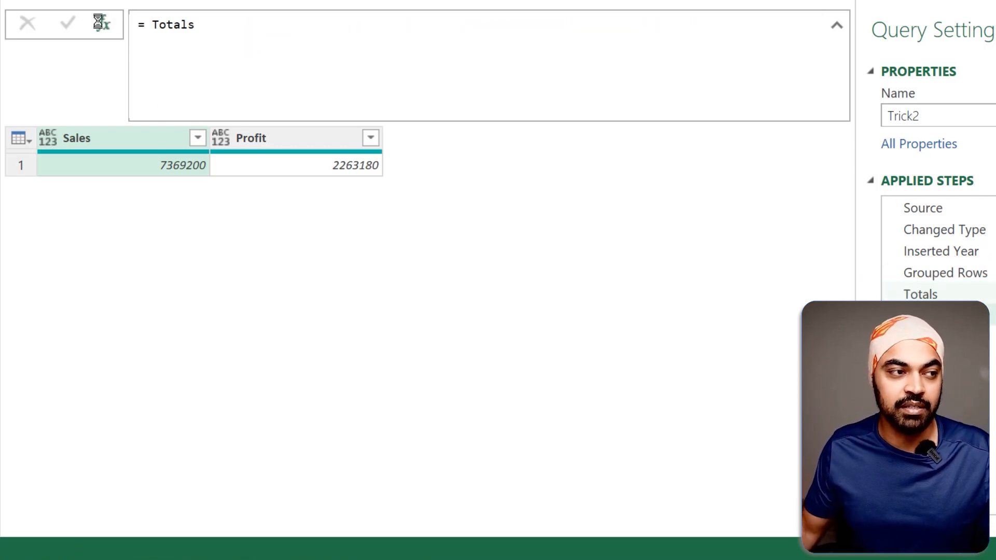
left_click(152, 26)
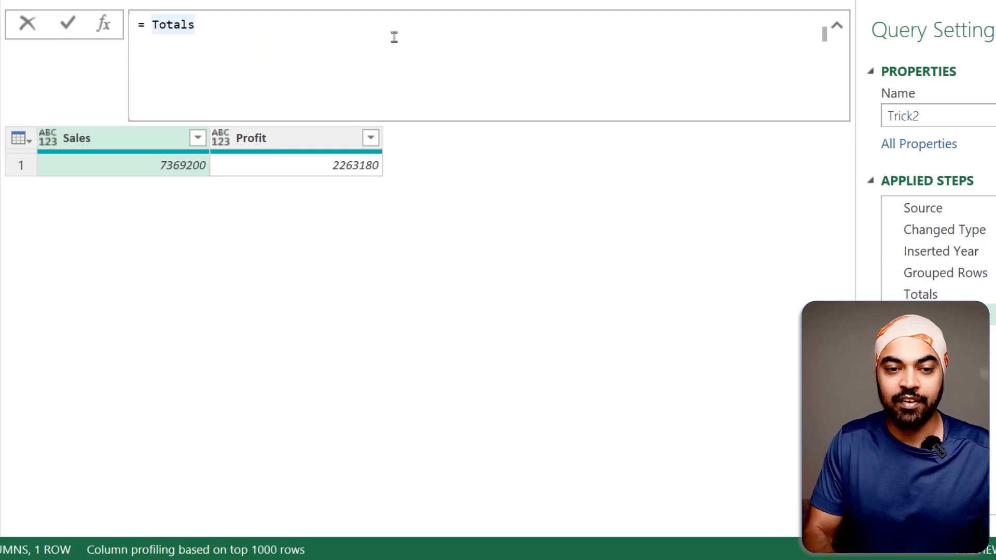
type("Grouped row")
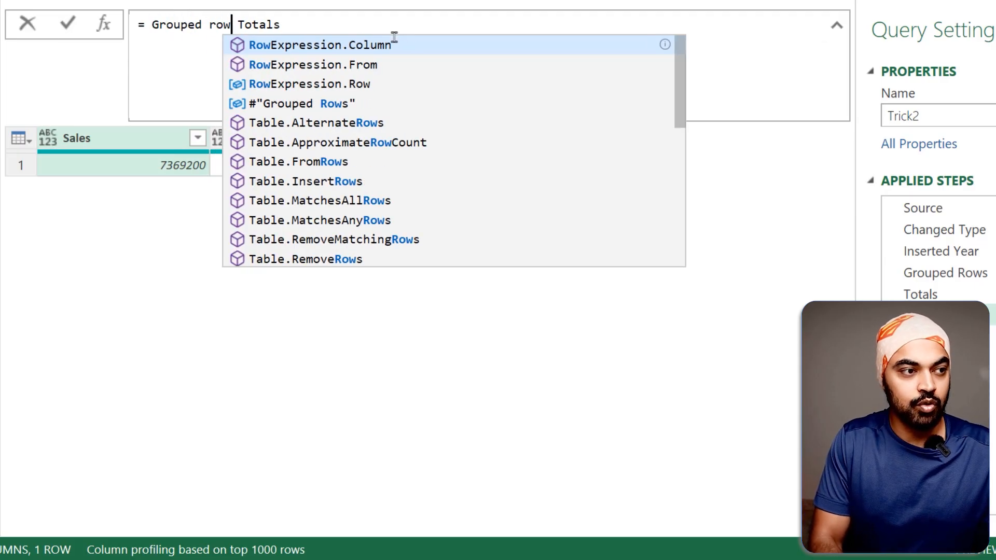
key("Down")
key("Down")
key("Down")
key("Tab")
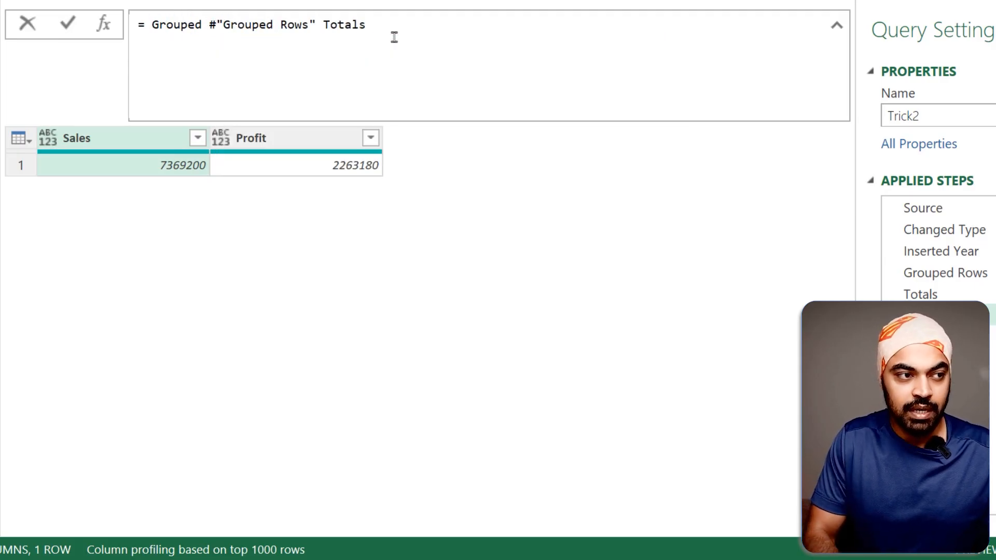
type("&")
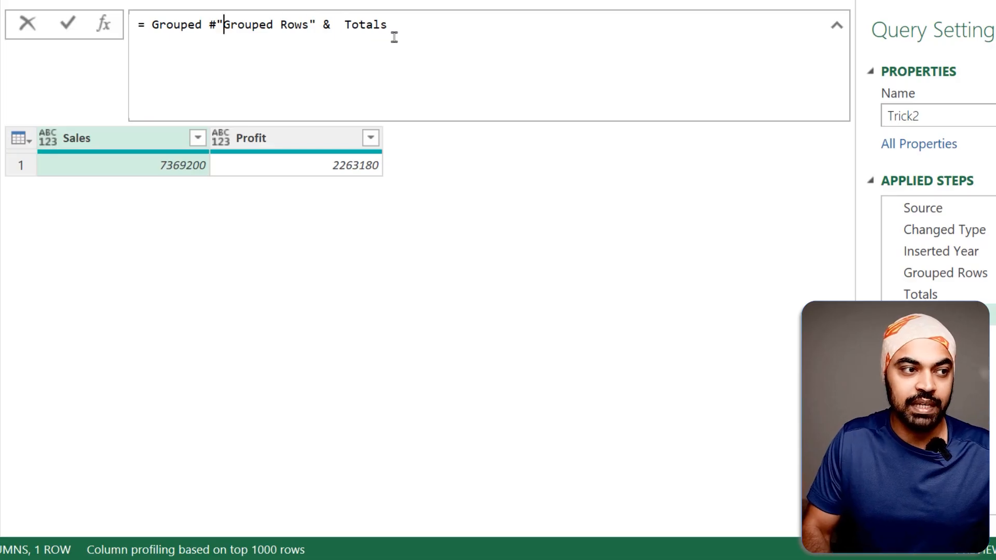
key("ctrl+shift+Left")
key("BackSpace")
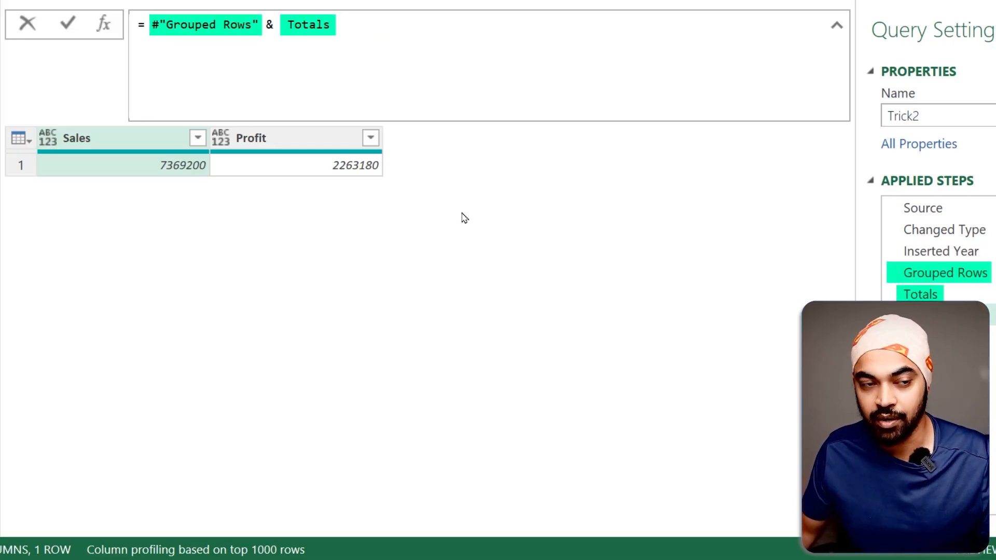
key("Return")
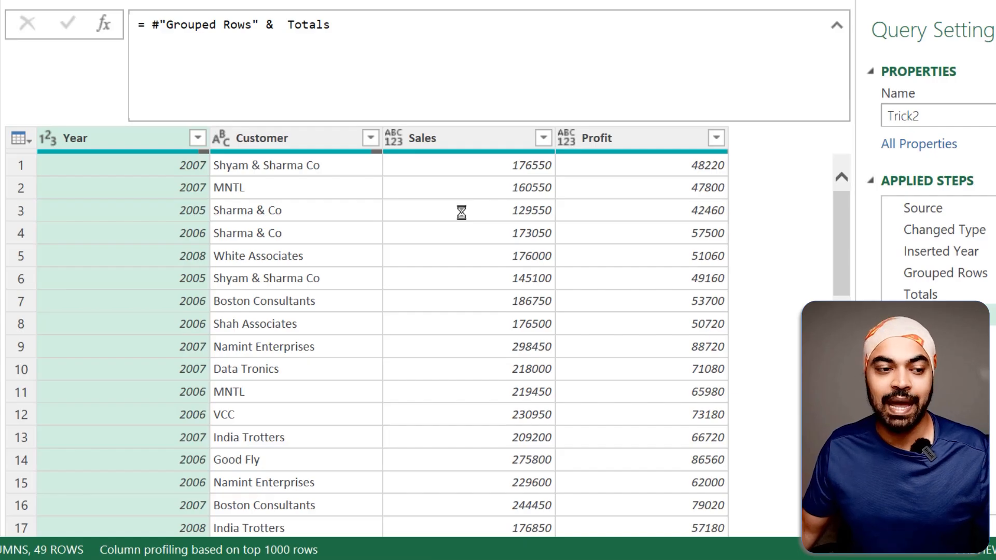
Examine the last row of the combined table, comparing its Sales, Profit and Year cells with their column headers.
scroll(461, 212, "down", 10)
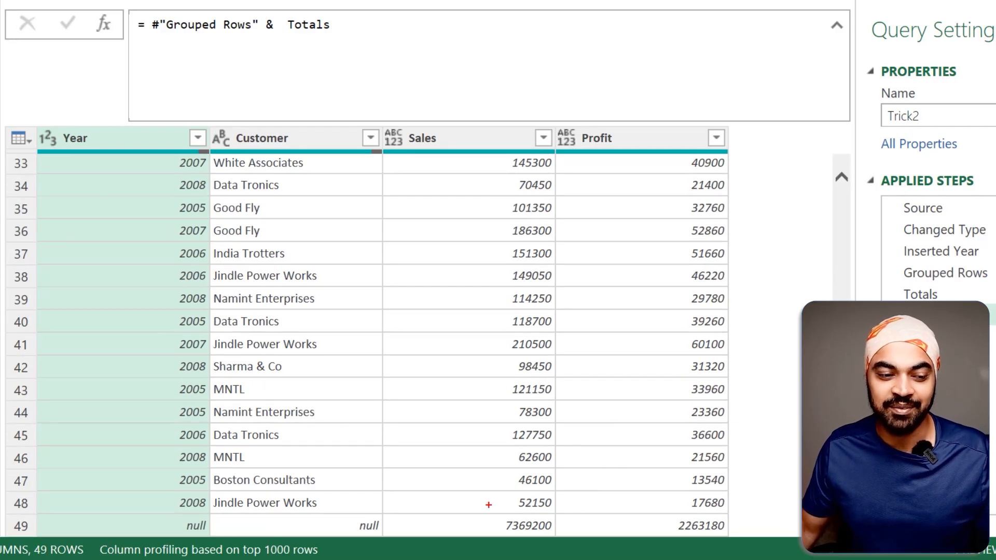
mouse_move(486, 505)
left_mouse_down()
mouse_move(618, 534)
mouse_move(728, 538)
left_mouse_up()
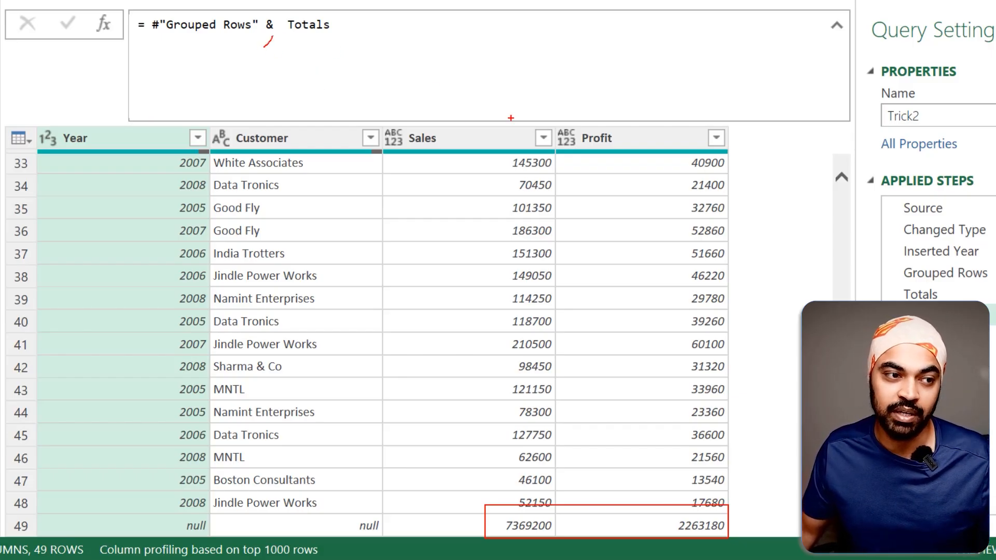
left_click_drag(444, 125, 406, 125)
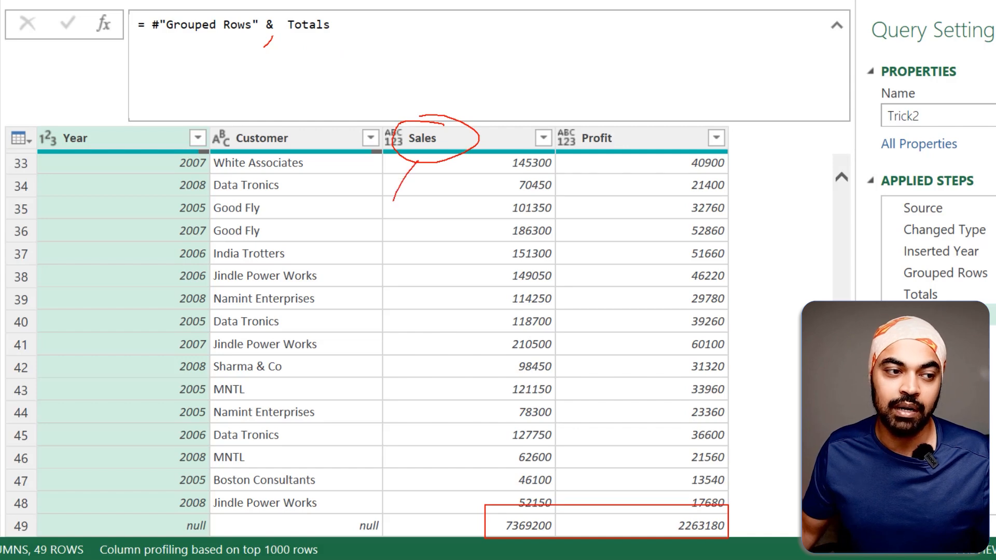
left_click_drag(393, 201, 433, 409)
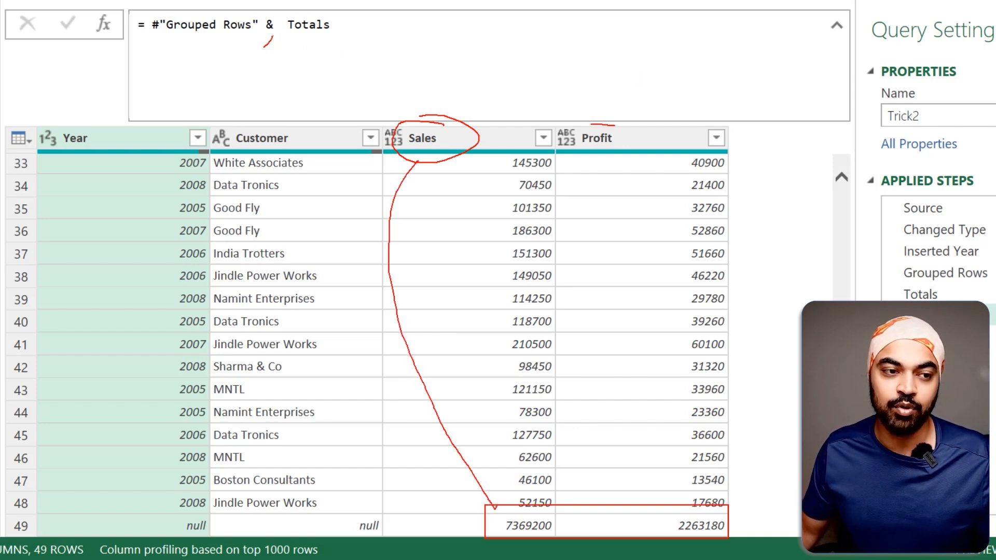
mouse_move(591, 125)
left_mouse_down()
mouse_move(596, 115)
mouse_move(593, 319)
mouse_move(649, 431)
left_mouse_up()
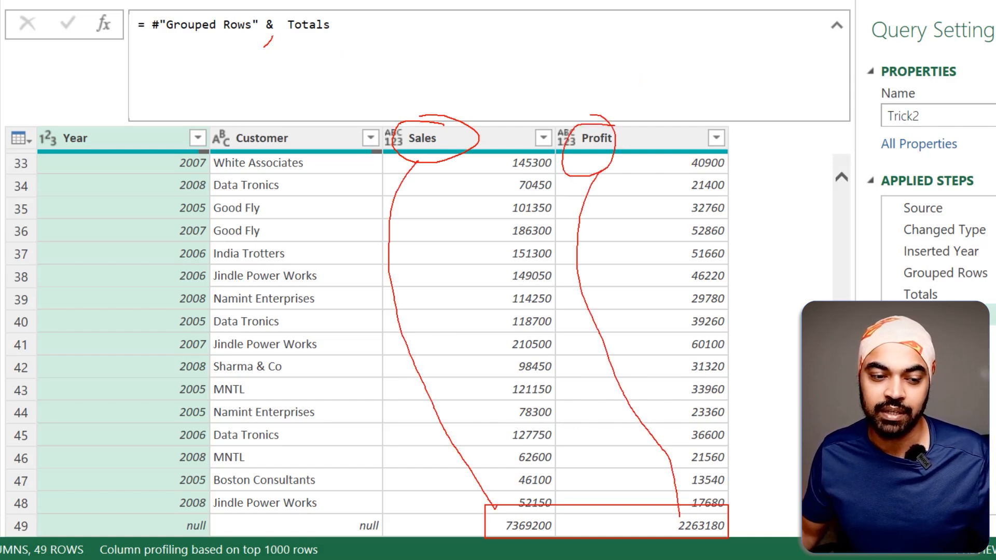
key("Escape")
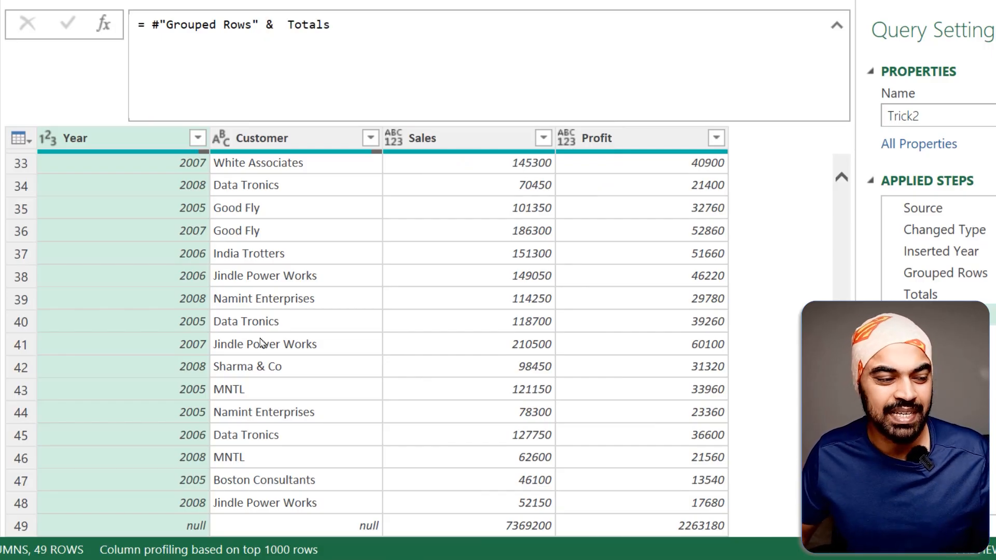
left_click_drag(151, 509, 212, 536)
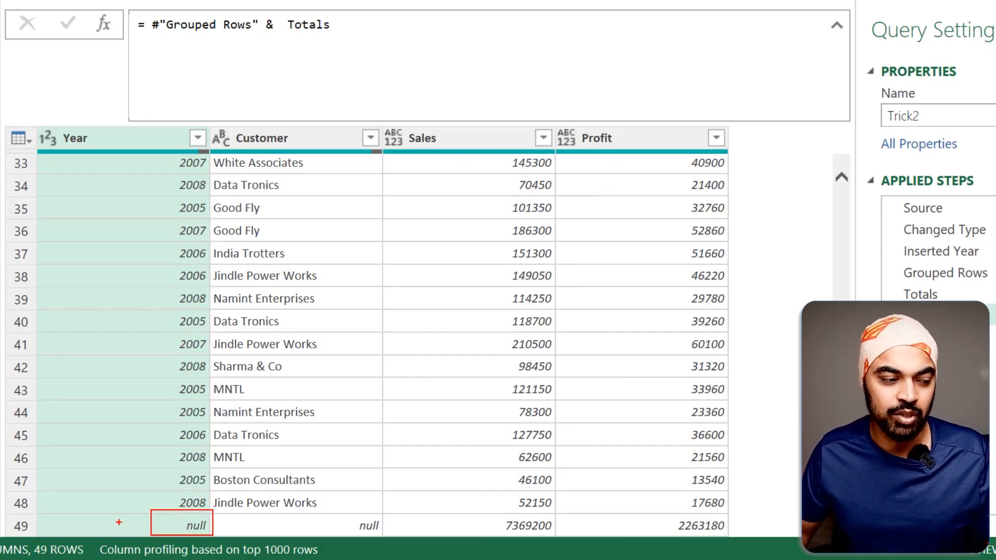
key("Escape")
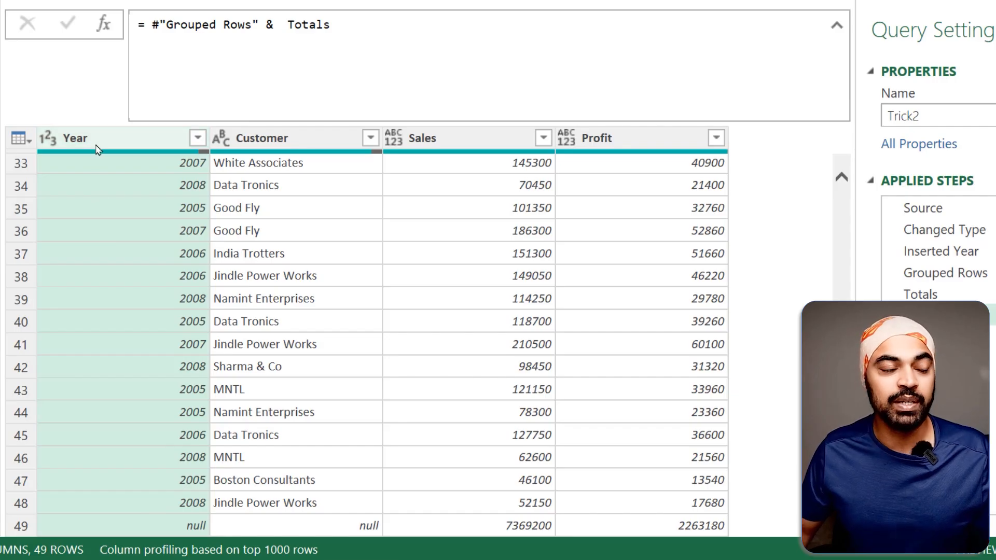
left_click_drag(47, 122, 90, 151)
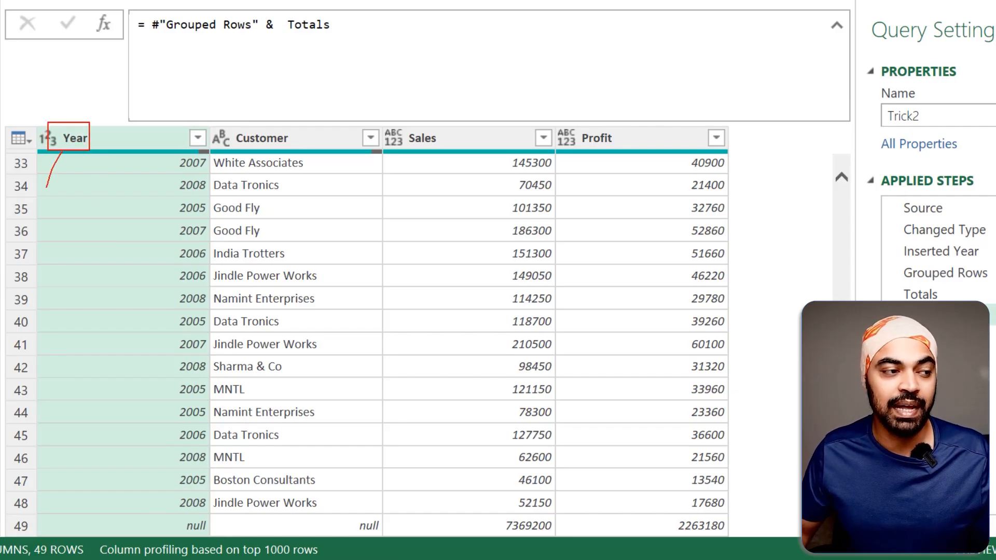
left_click_drag(47, 187, 75, 447)
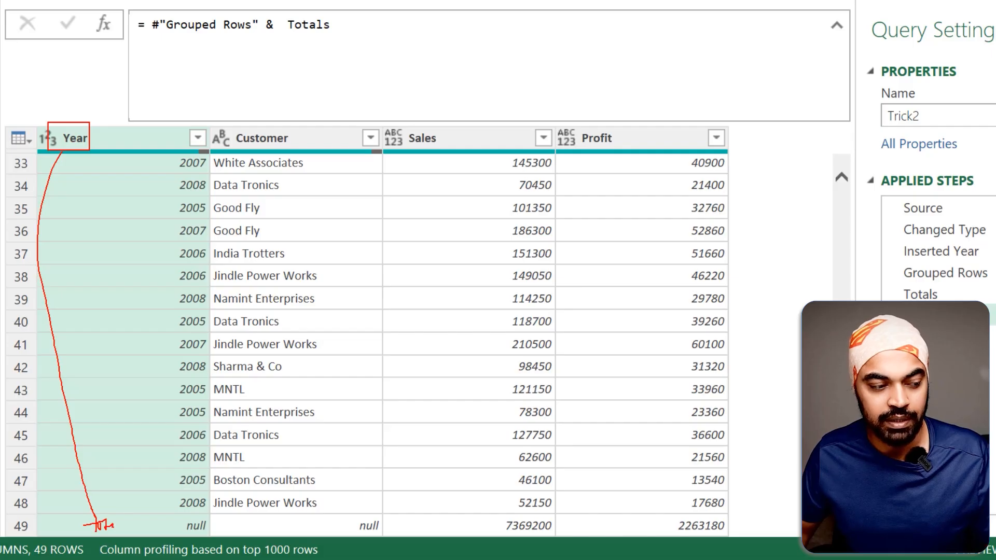
key("Escape")
In the Totals step's formula, duplicate the {"Sales", each List.Sum([Sales])} item and rename the first copy's column "Year".
left_click(921, 294)
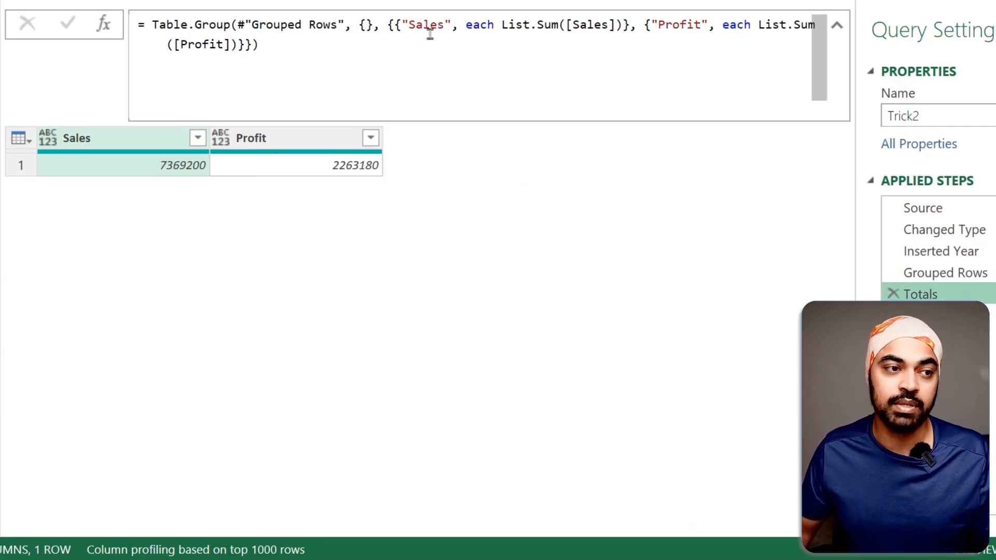
left_click(394, 24)
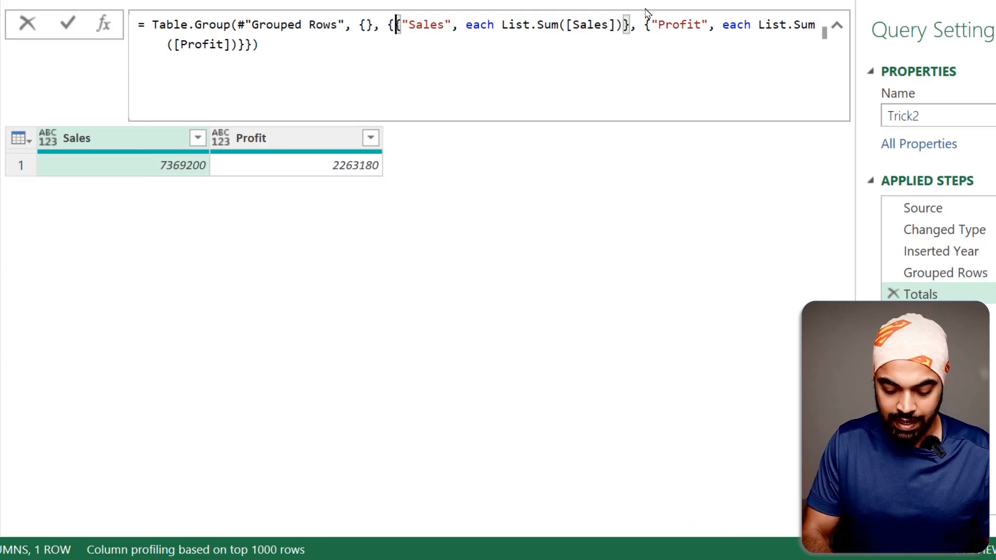
type("{\"Sales\", each List.Sum([Sales])}")
type(",")
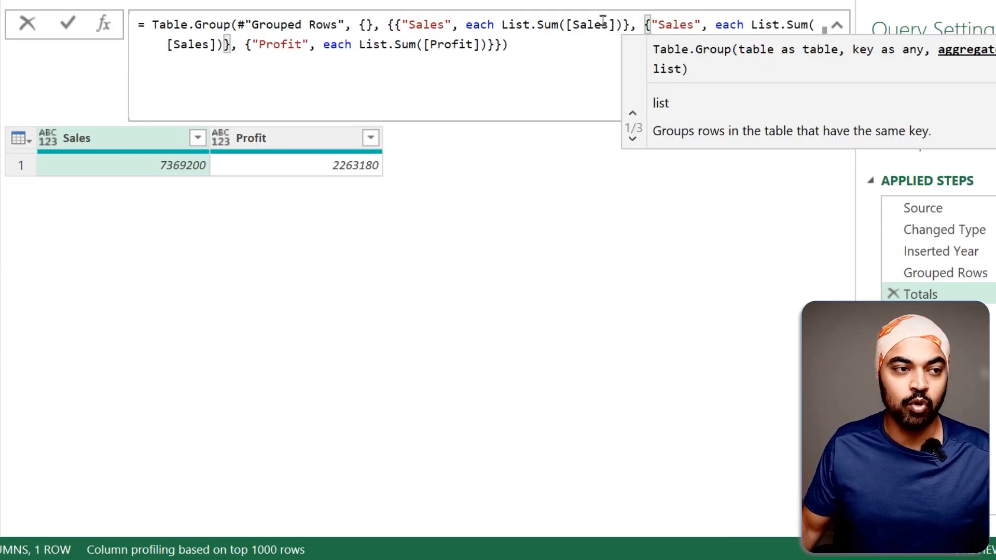
double_click(426, 25)
type("Year")
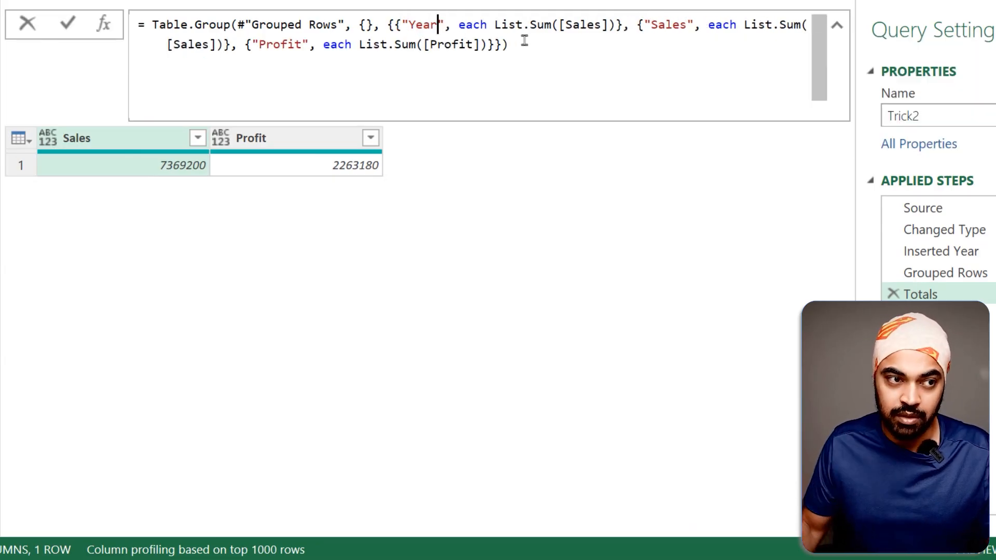
Replace the Year item's List.Sum([Sales]) expression with the text "Total" and apply the Totals formula.
left_click(495, 25)
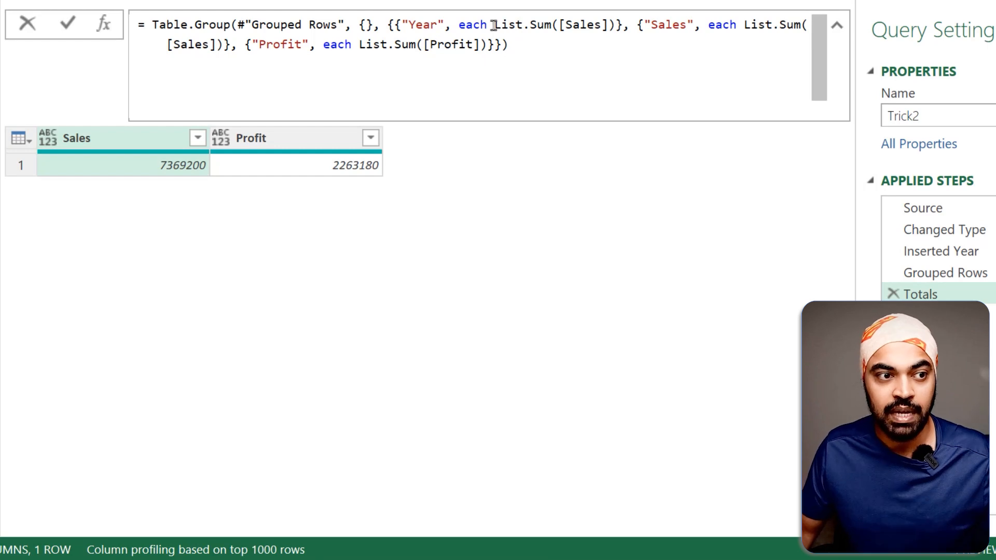
key("shift+Right")
key("shift+Right")
key("shift+Right")
key("shift+Right")
key("shift+Right")
key("shift+Right")
key("shift+Right")
key("shift+Right")
key("shift+Right")
key("shift+Right")
key("shift+Right")
key("shift+Right")
key("shift+Right")
key("shift+Right")
key("shift+Right")
key("shift+Right")
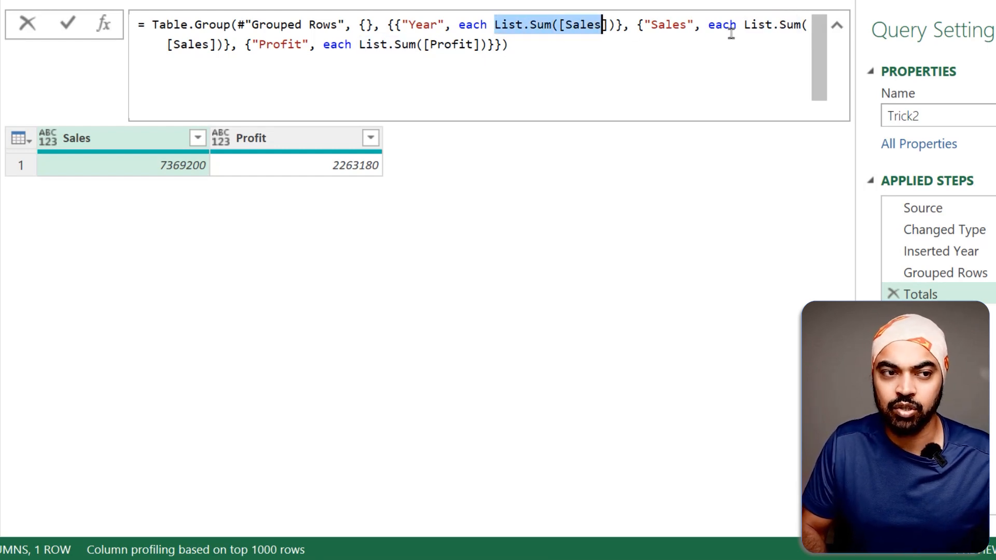
key("shift+Right")
type("\"")
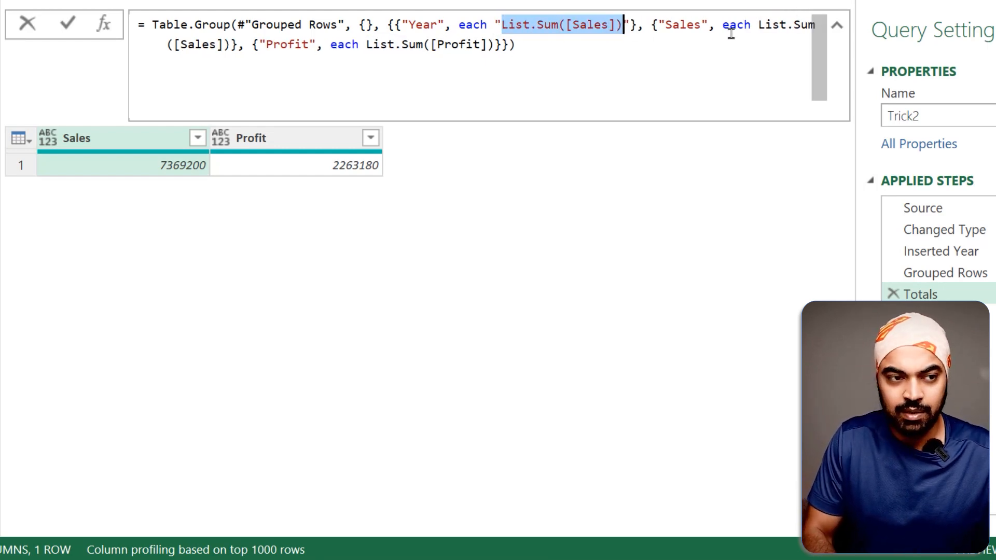
type("Total")
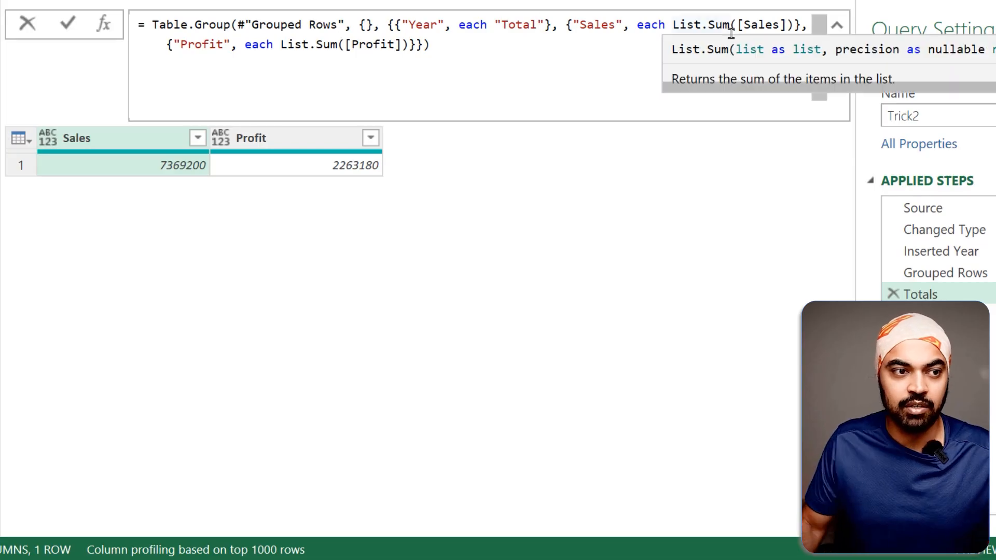
key("Return")
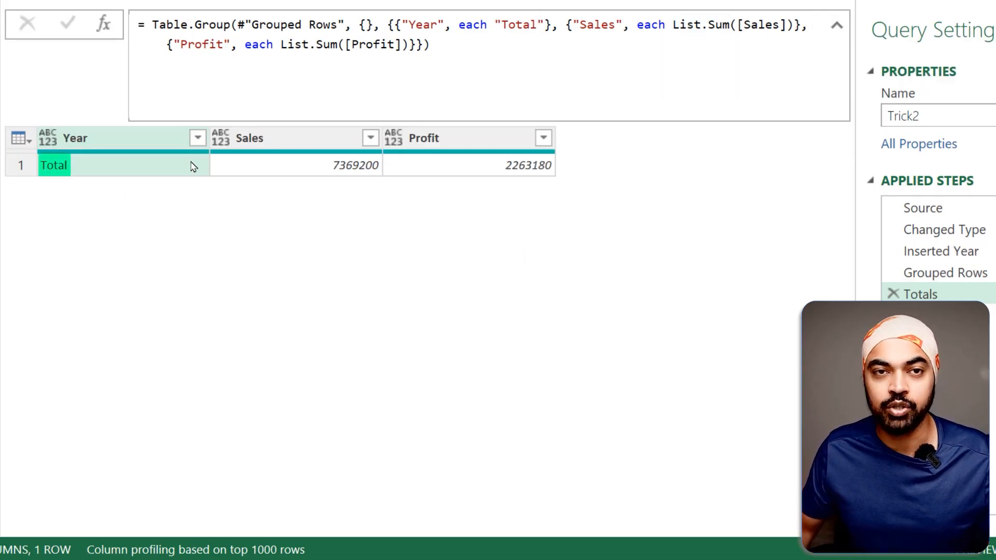
Return to the Custom1 step and check the last row of the combined table.
left_click(914, 317)
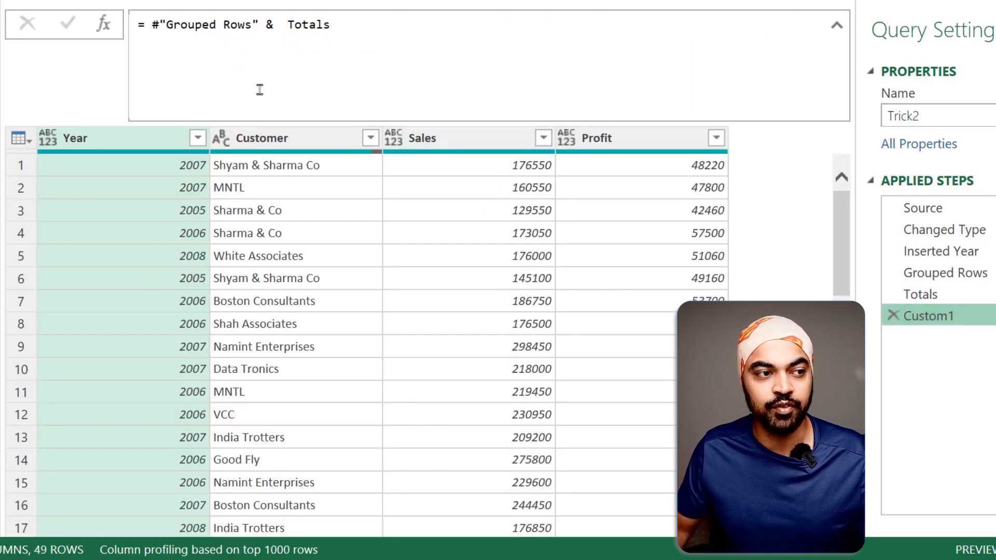
scroll(527, 236, "down", 1)
scroll(527, 236, "down", 10)
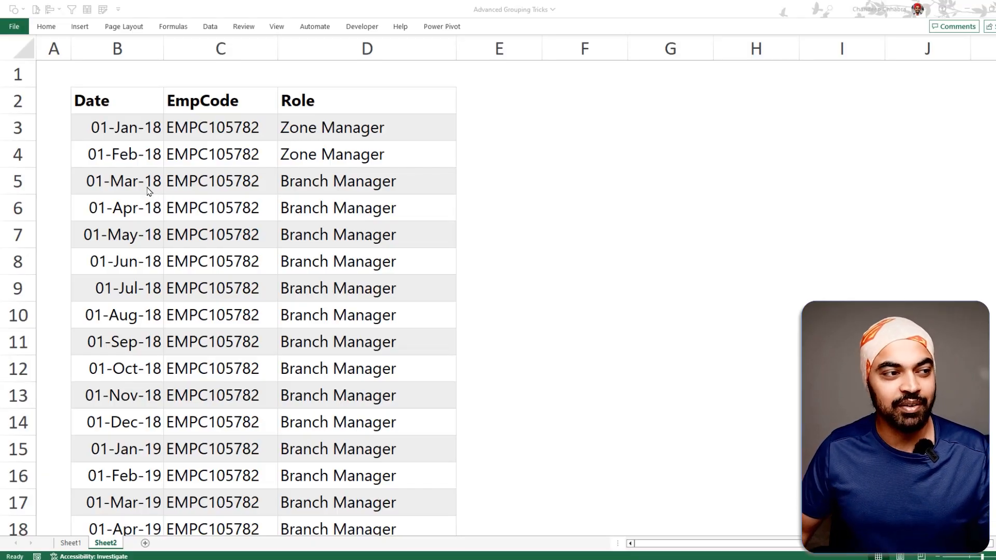
Examine the Date, EmpCode and Role columns of the Sheet2 table, focusing on the first employee's Zone Manager and Branch Manager rows.
left_click(147, 188)
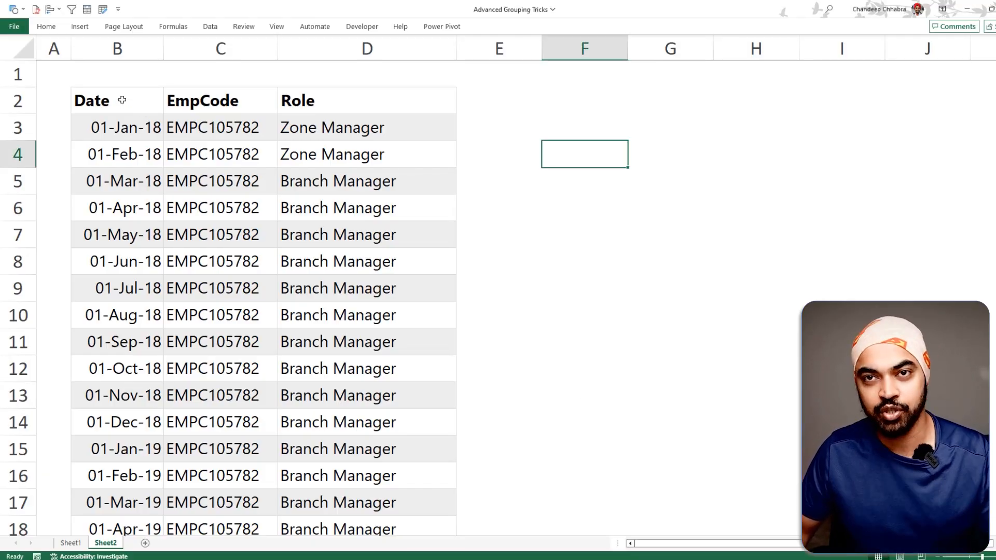
left_click_drag(122, 100, 122, 182)
left_click_drag(206, 101, 200, 197)
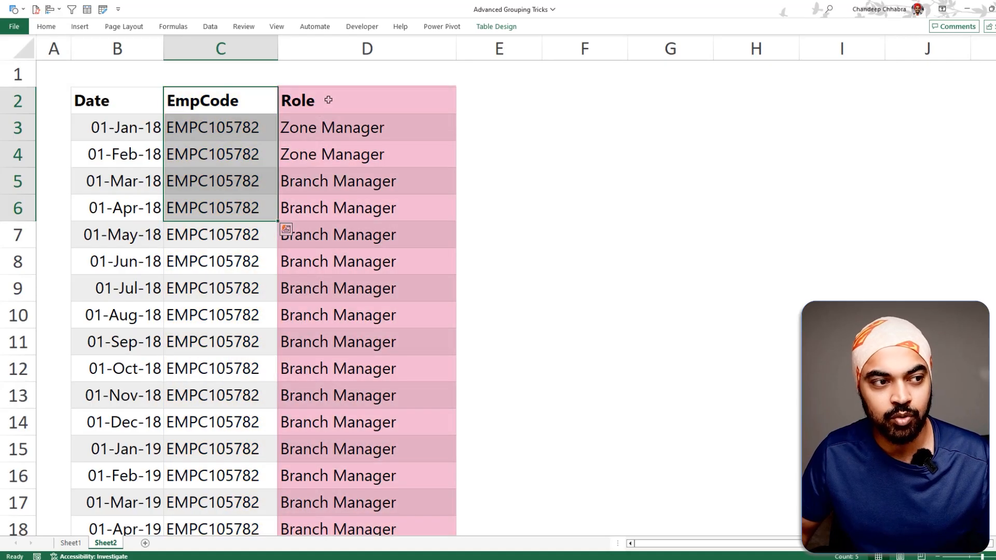
left_click_drag(329, 99, 337, 208)
left_click(482, 174)
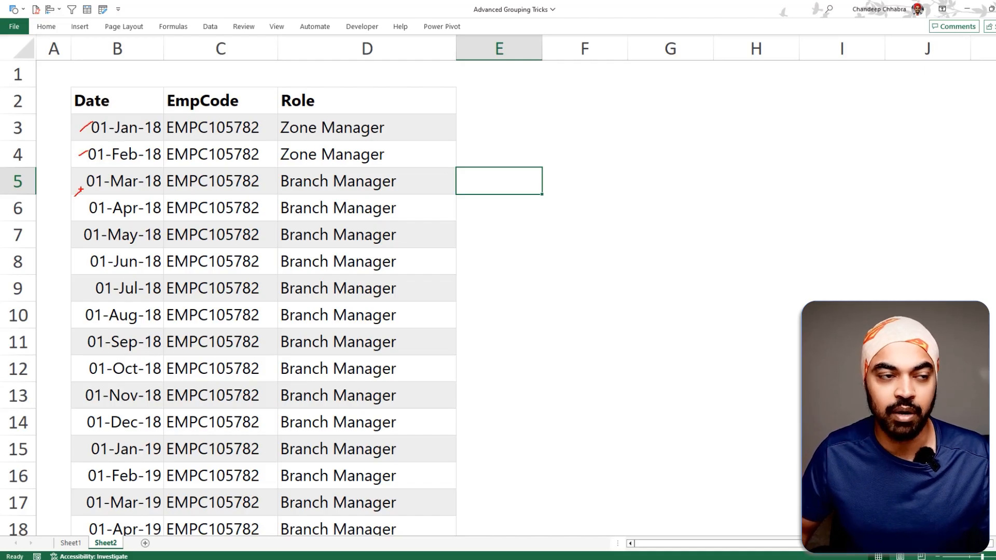
left_click_drag(220, 139, 270, 239)
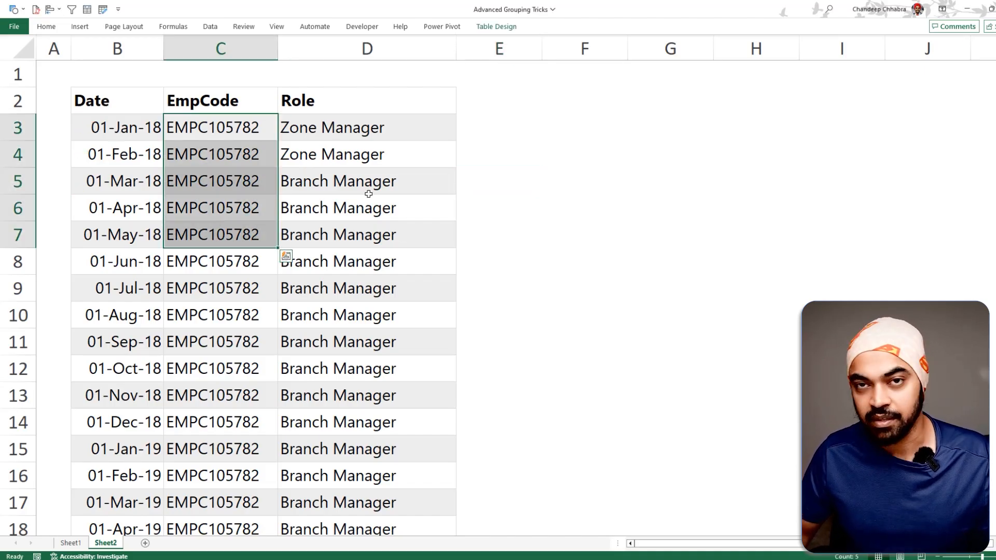
left_click(170, 133)
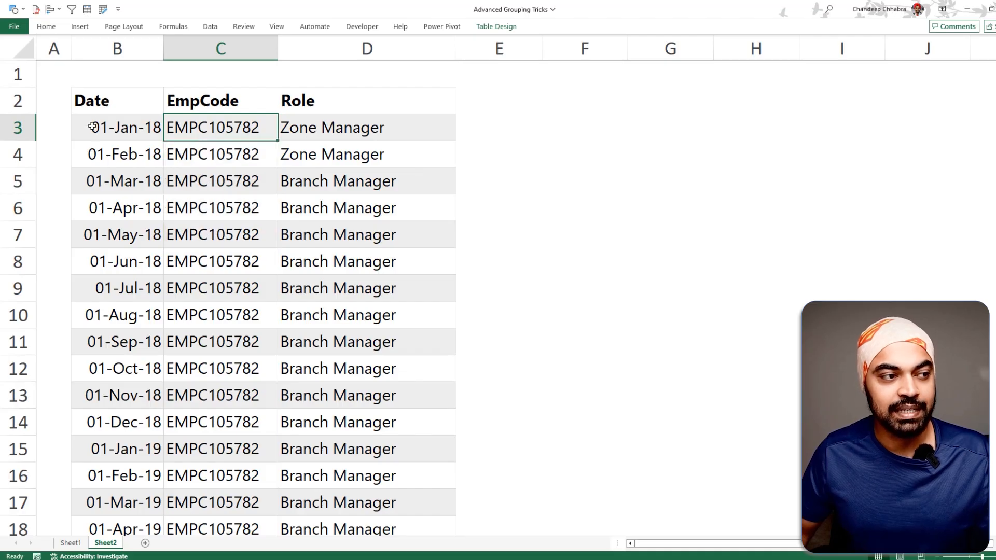
mouse_move(74, 113)
left_mouse_down()
mouse_move(207, 163)
mouse_move(417, 170)
left_mouse_up()
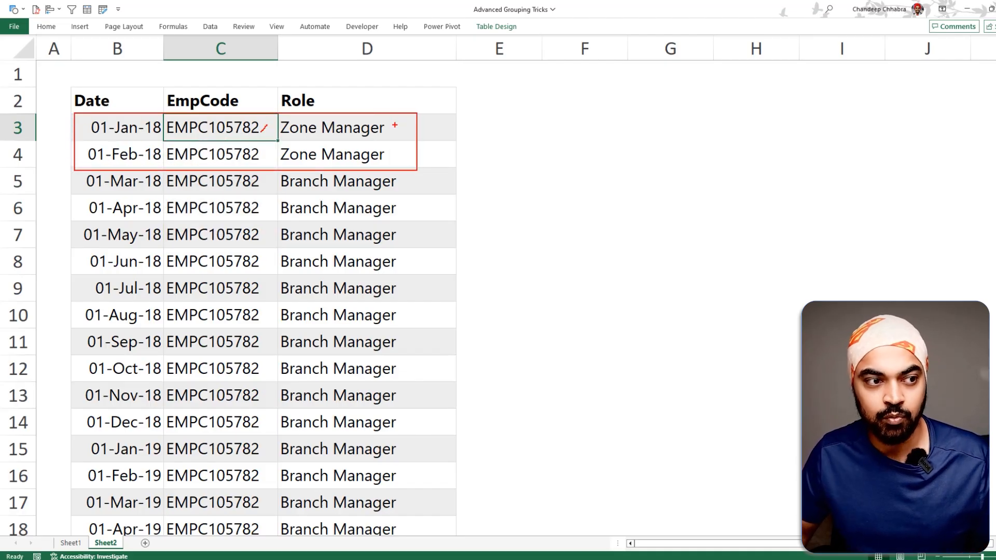
key("Escape")
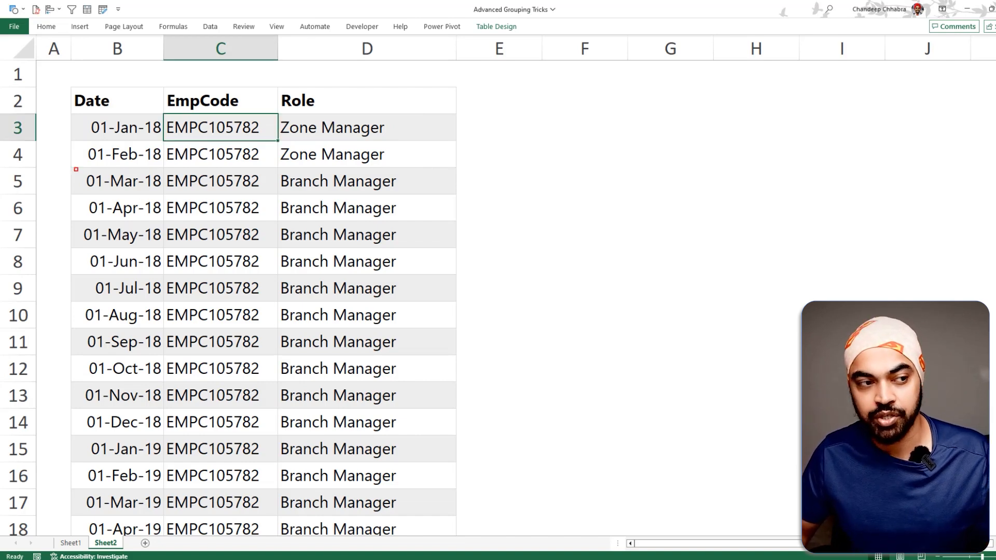
Go down Sheet2's Role column through the first employee's Branch Manager rows as far as the October 2020 row.
left_click_drag(76, 169, 419, 302)
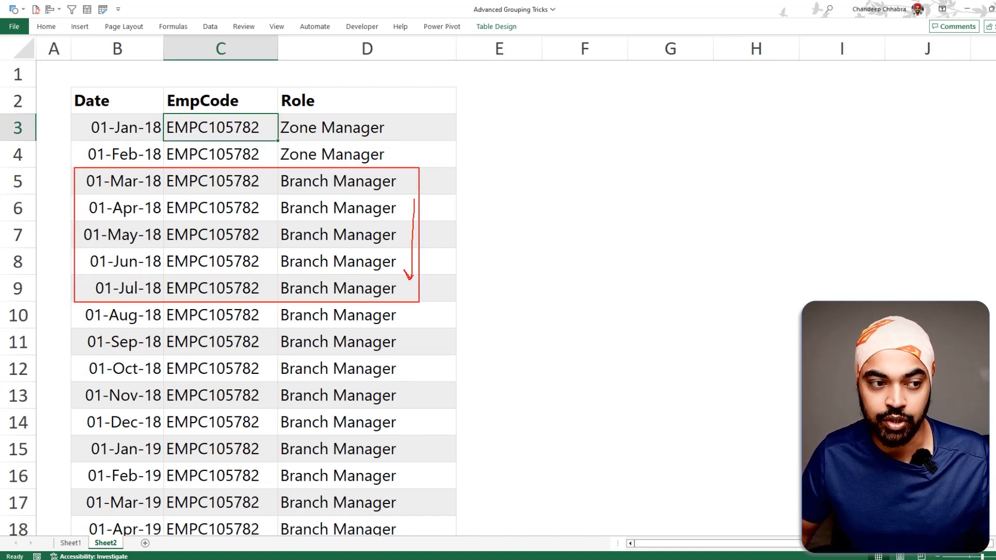
key("Escape")
left_click(434, 263)
key("Down")
key("Down")
key("Down")
key("Down")
key("Down")
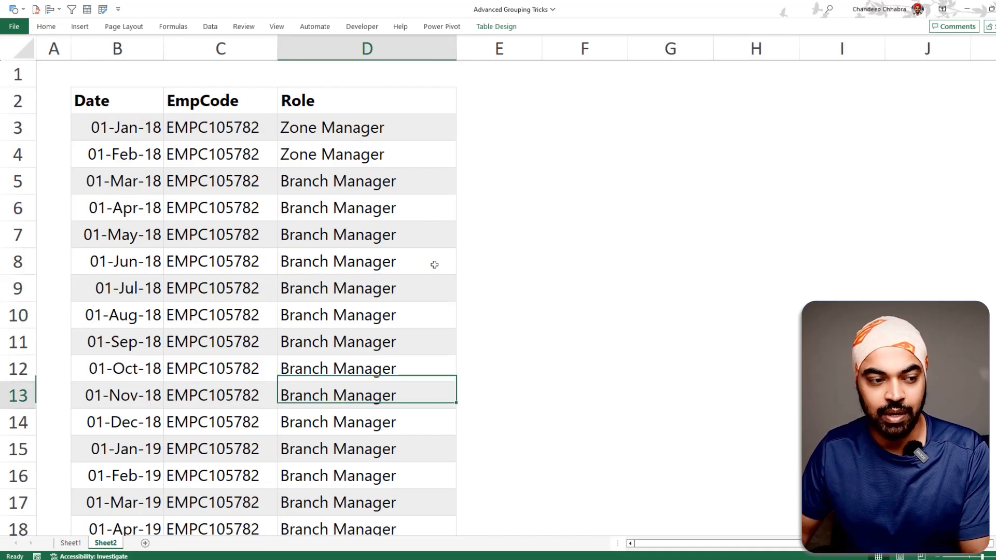
key("Down")
key("Down")
key("Down")
key("Down")
key("Down")
key("Down")
key("Down")
key("Down")
key("Down")
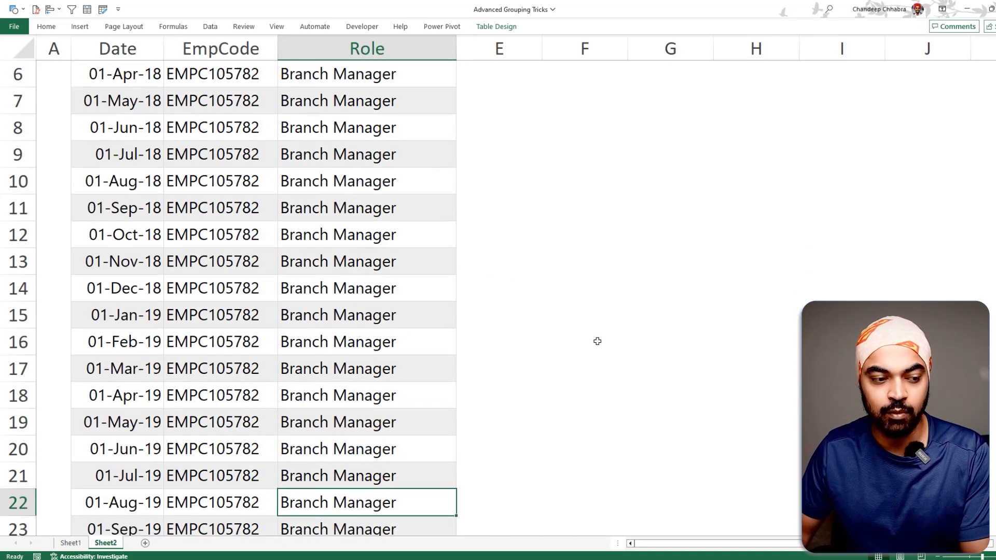
key("Down")
key("Down")
key("Down")
key("Down")
key("Down")
key("Down")
key("Down")
key("Down")
key("Down")
key("Down")
key("Down")
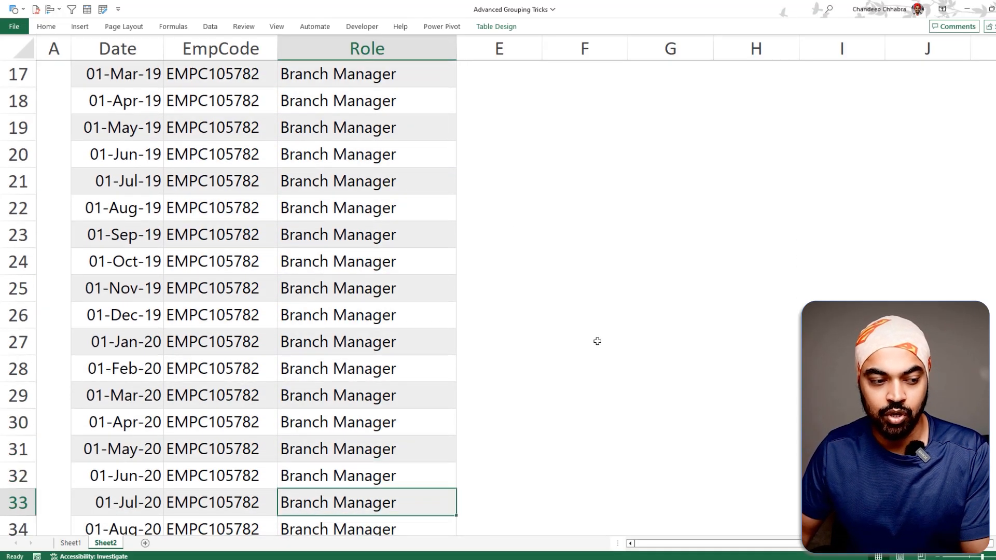
key("Down")
key("Down")
key("Down")
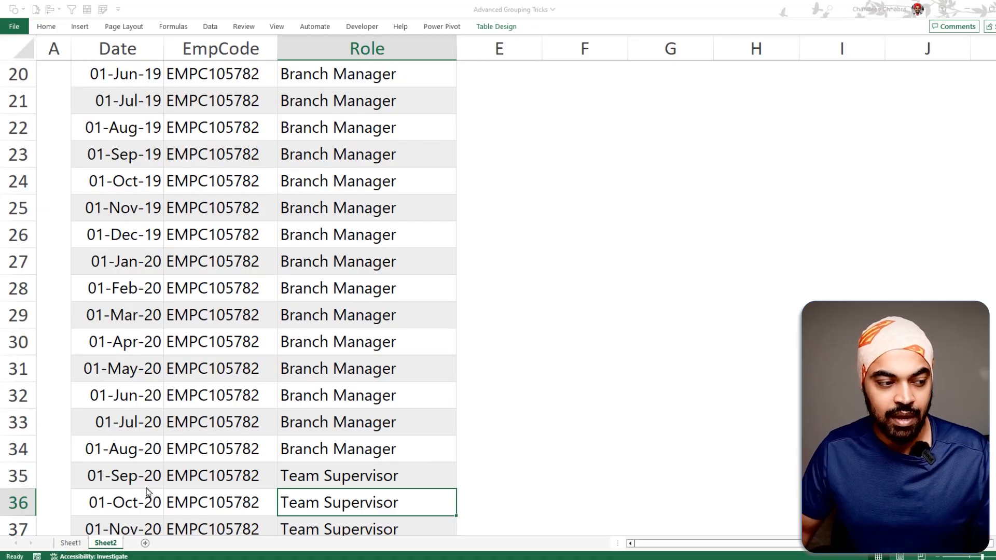
Examine the first employee's Team Supervisor and Branch Manager runs down to the last row for that employee, and return to the table's start.
mouse_move(66, 462)
left_mouse_down()
mouse_move(137, 487)
mouse_move(350, 493)
left_mouse_up()
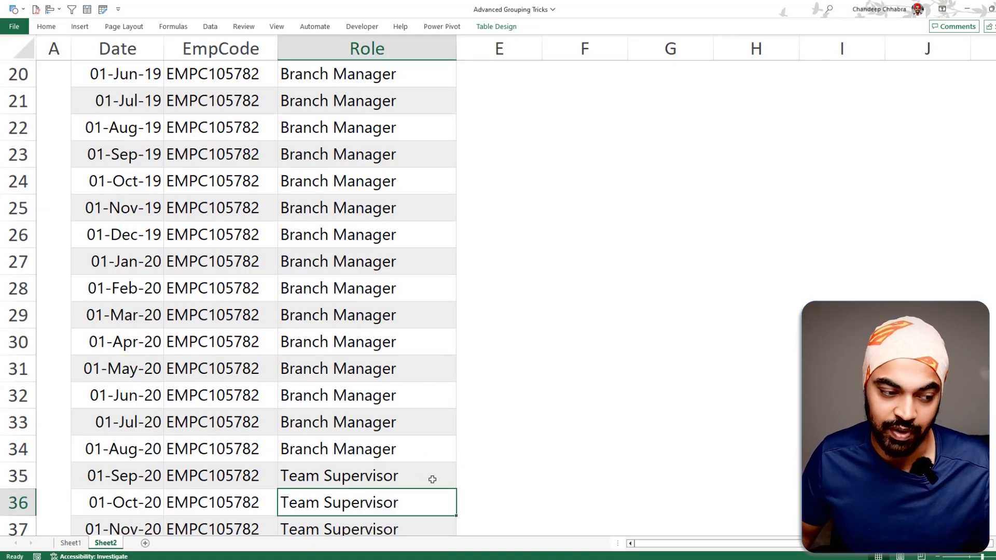
scroll(429, 480, "down", 4)
scroll(435, 336, "up", 1)
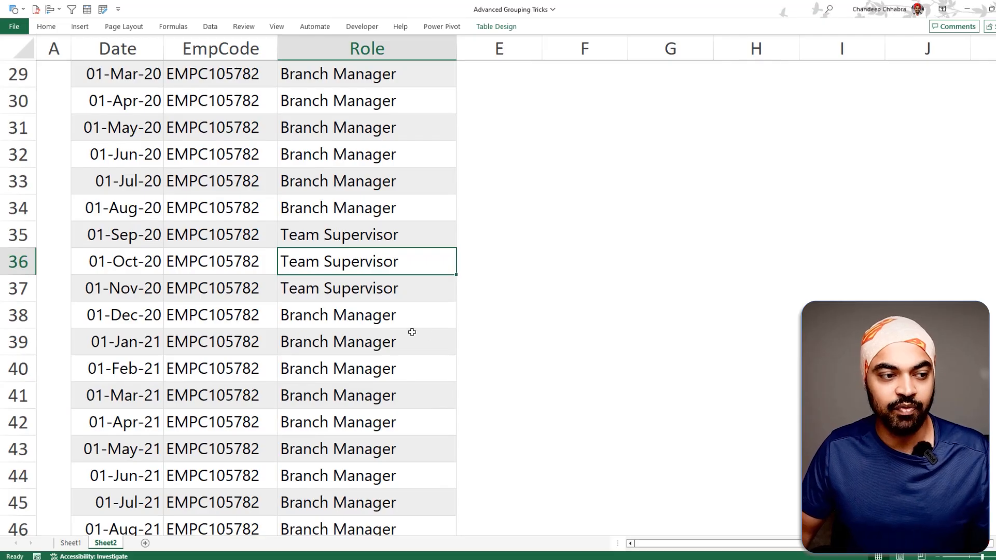
mouse_move(277, 306)
left_mouse_down()
mouse_move(329, 325)
mouse_move(401, 330)
left_mouse_up()
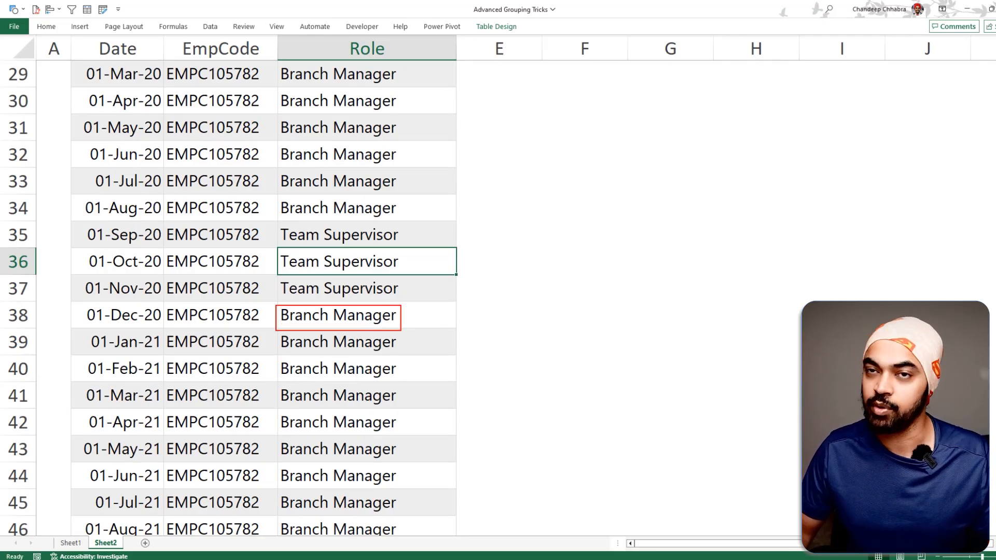
scroll(413, 394, "down", 2)
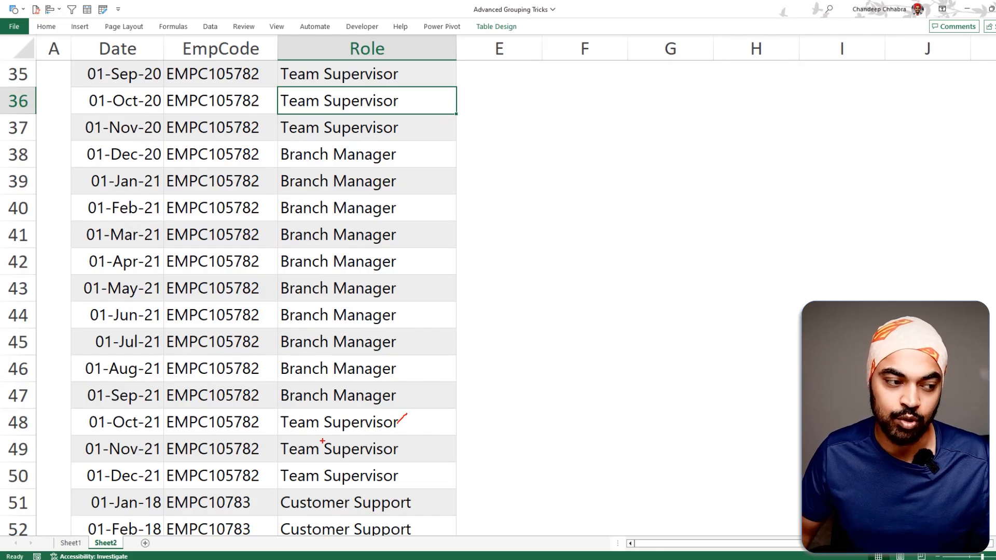
left_click_drag(58, 487, 343, 483)
mouse_move(237, 493)
left_mouse_down()
mouse_move(160, 495)
mouse_move(222, 513)
mouse_move(200, 485)
left_mouse_up()
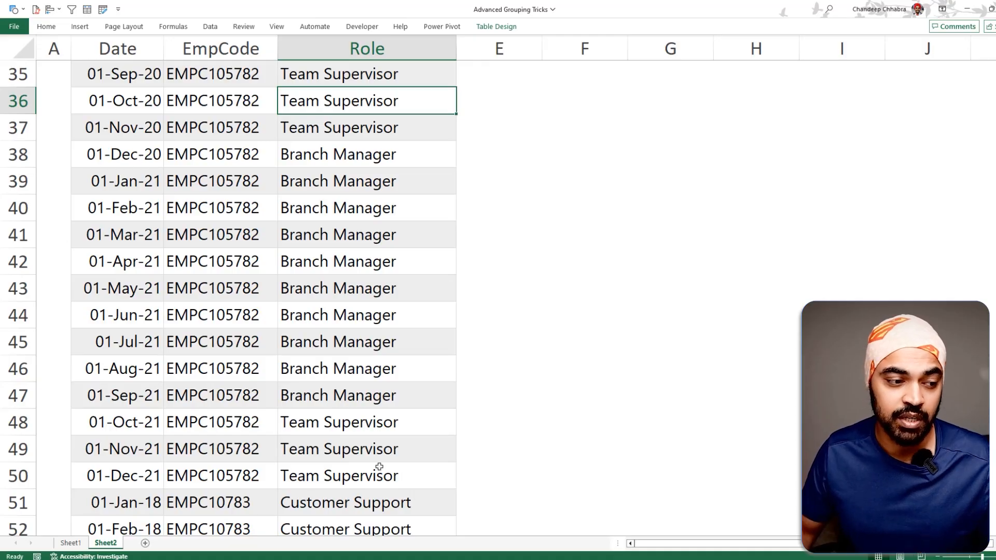
left_click_drag(400, 488, 283, 415)
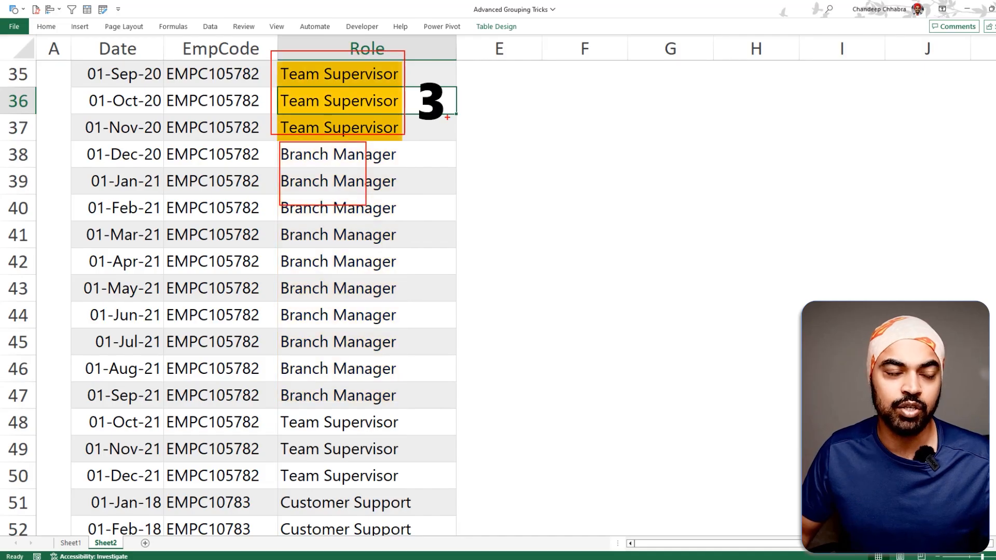
scroll(445, 121, "up", 3)
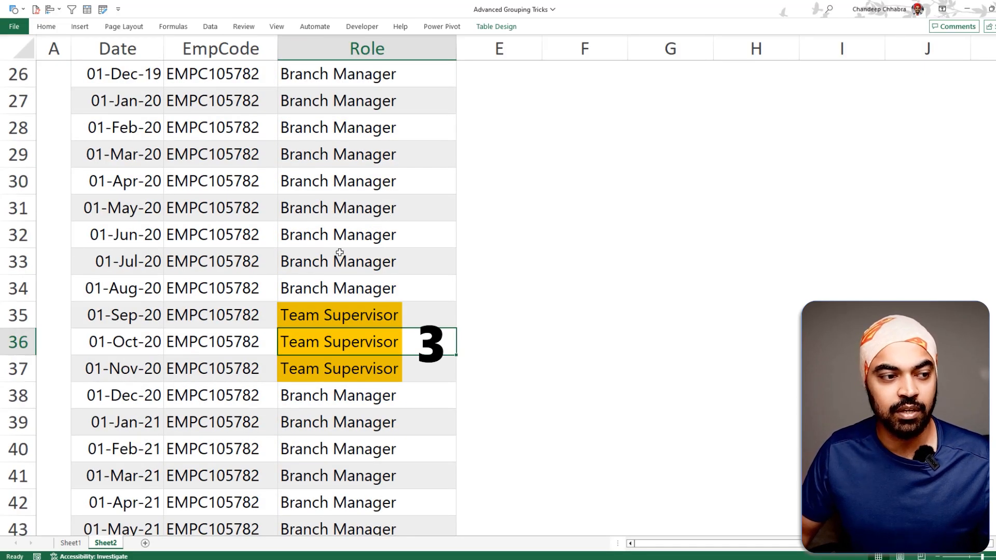
scroll(412, 122, "up", 3)
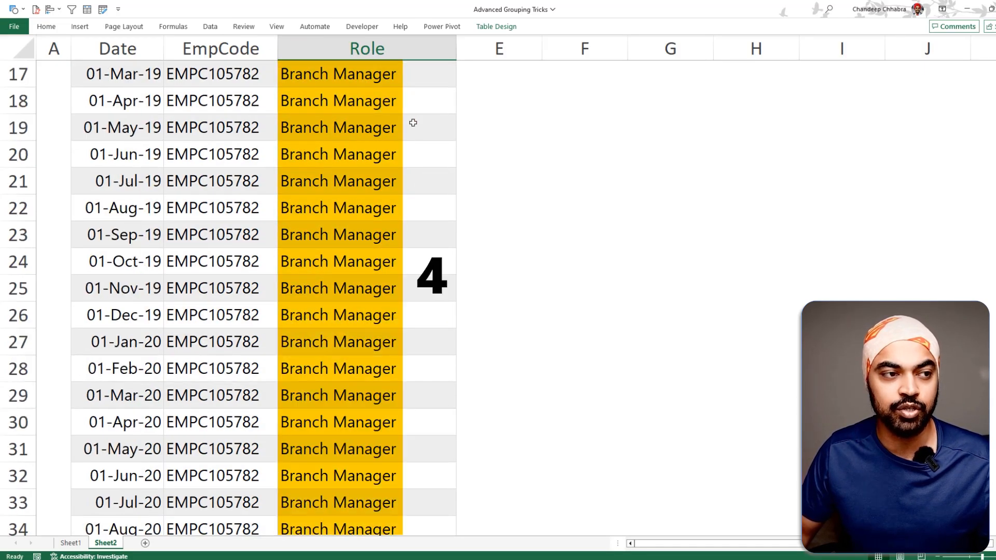
scroll(413, 122, "up", 5)
scroll(408, 131, "down", 1)
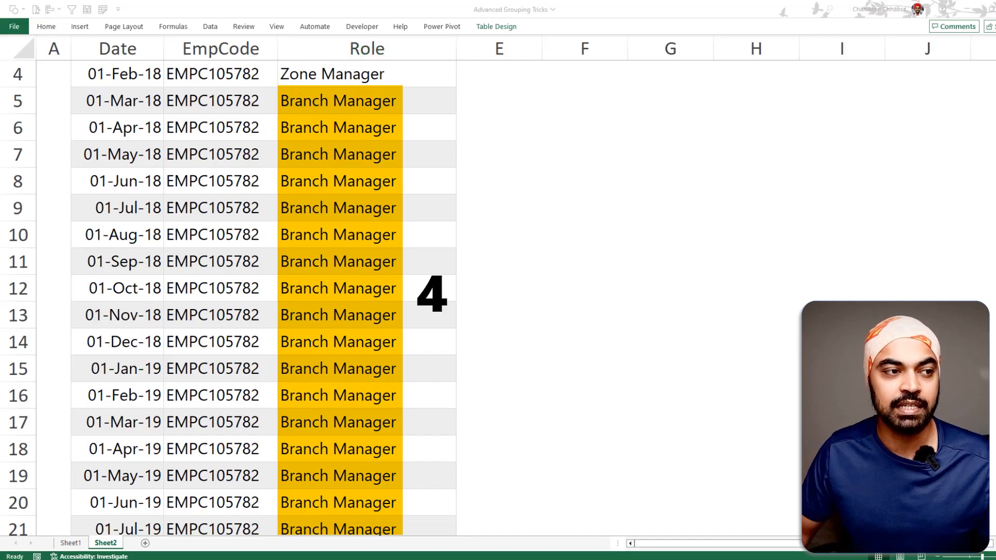
scroll(291, 94, "up", 1)
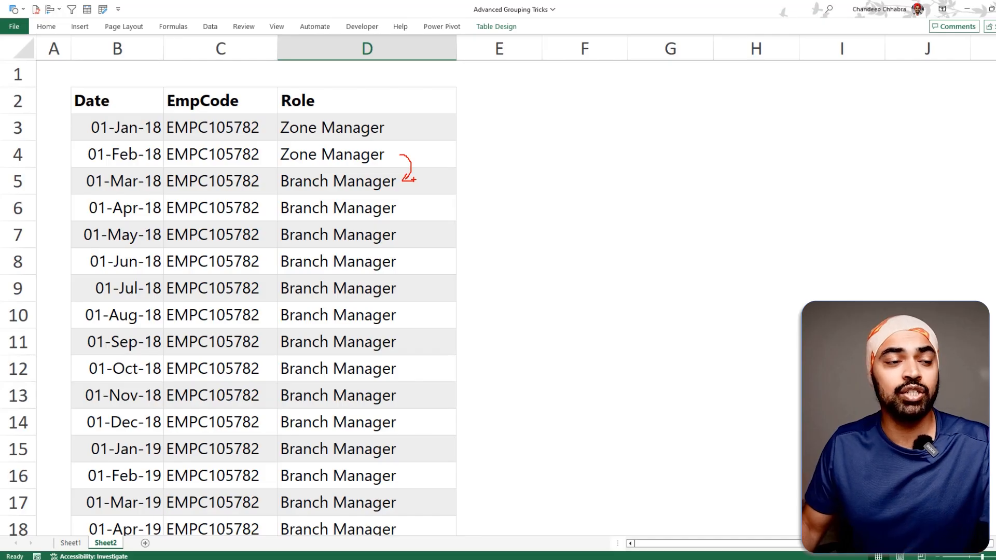
mouse_move(271, 171)
left_mouse_down()
mouse_move(394, 280)
mouse_move(402, 305)
left_mouse_up()
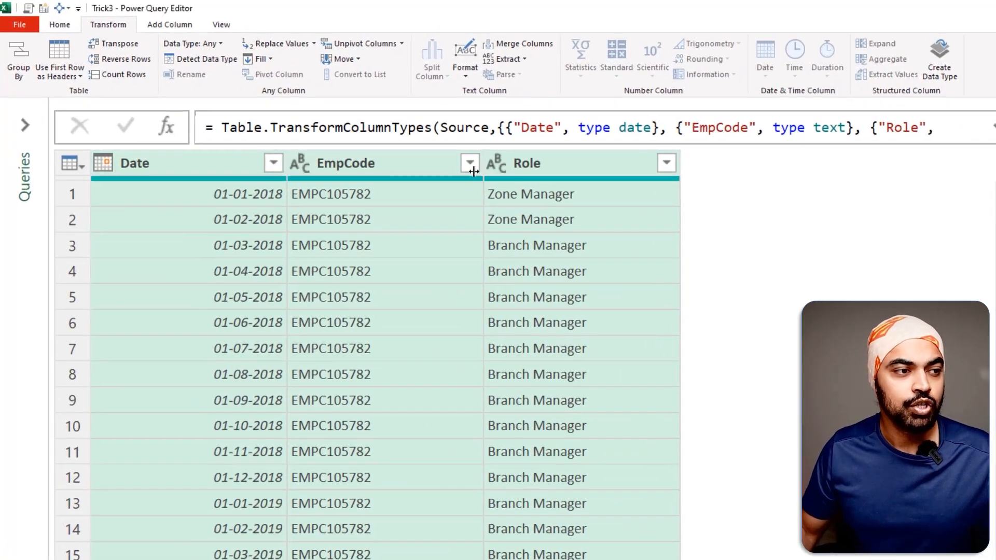
Group the Trick3 query by EmpCode and Role, with a new "All Rows" column using the All Rows operation.
left_click(408, 166)
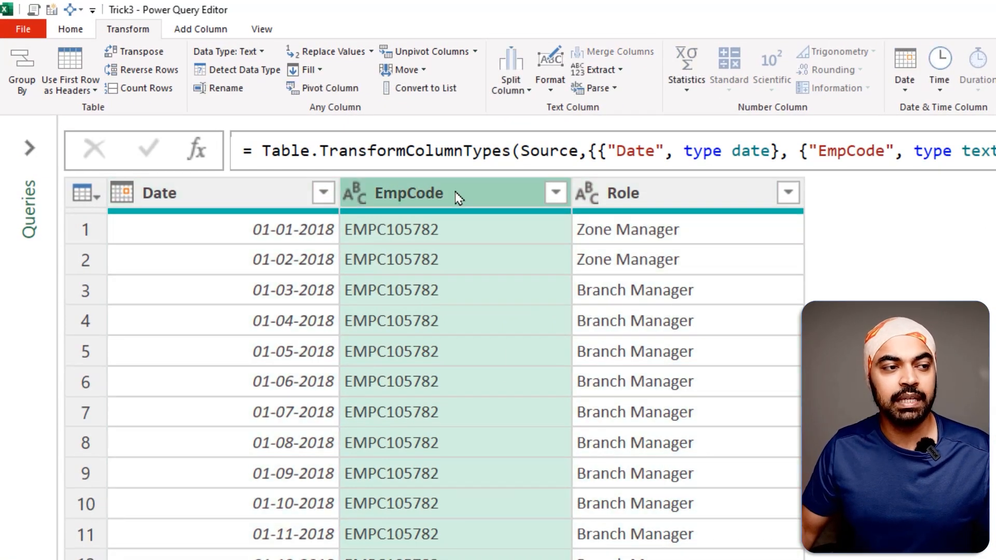
left_click(707, 205, "ctrl")
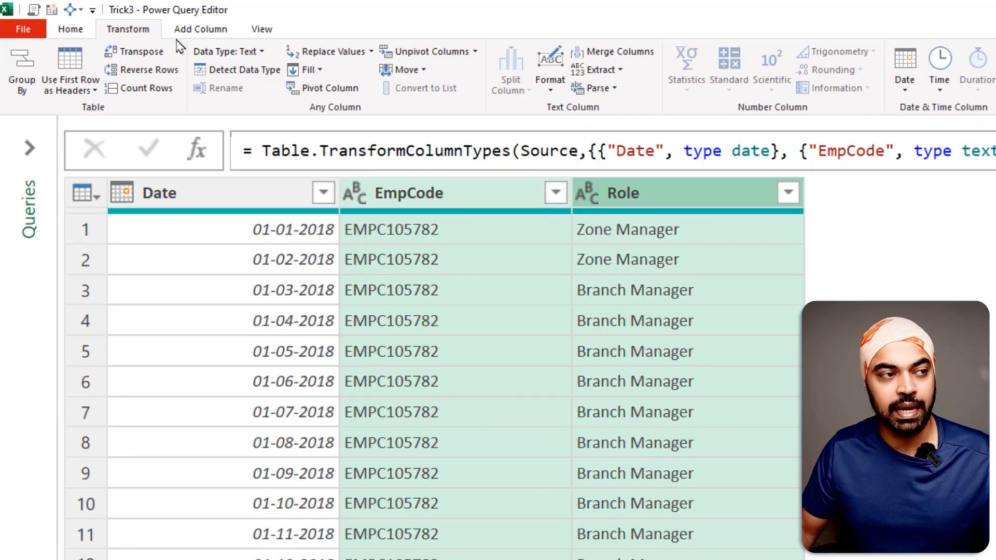
left_click(16, 75)
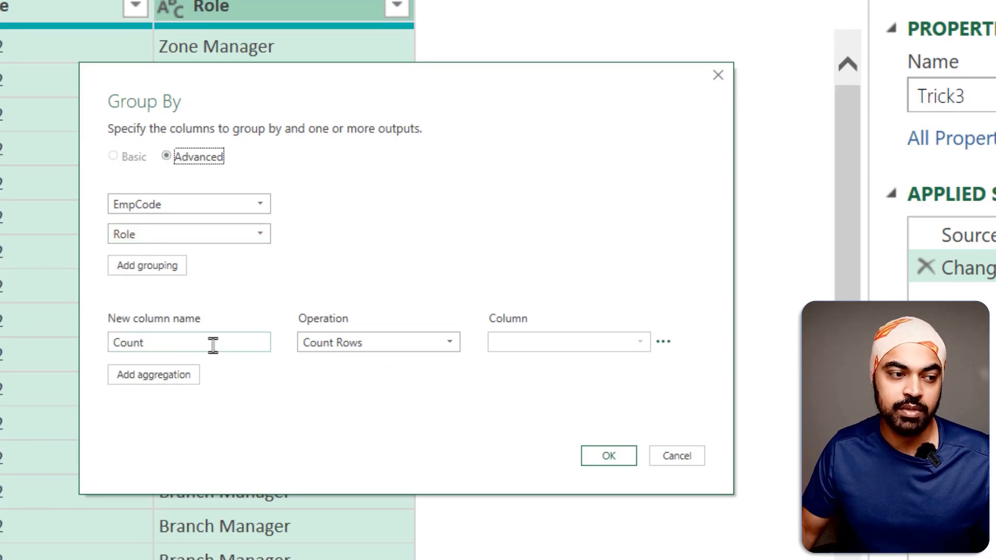
left_click_drag(214, 345, 100, 340)
type("All ")
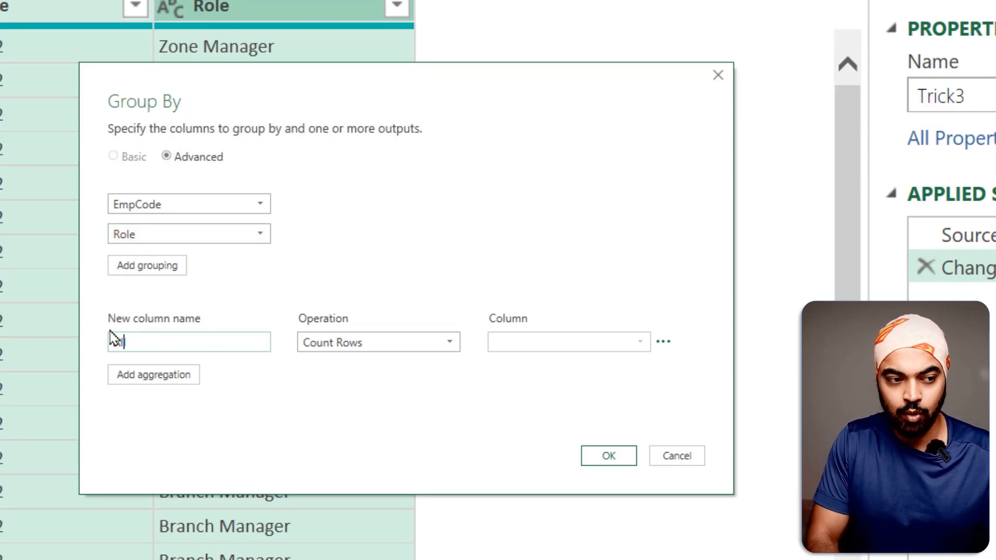
type("Rows")
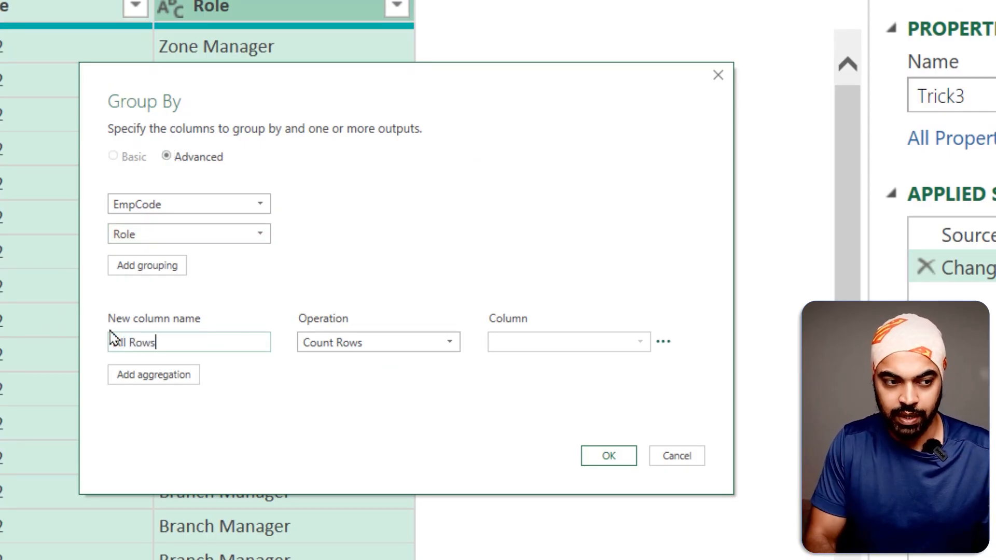
left_click(382, 344)
left_click(358, 492)
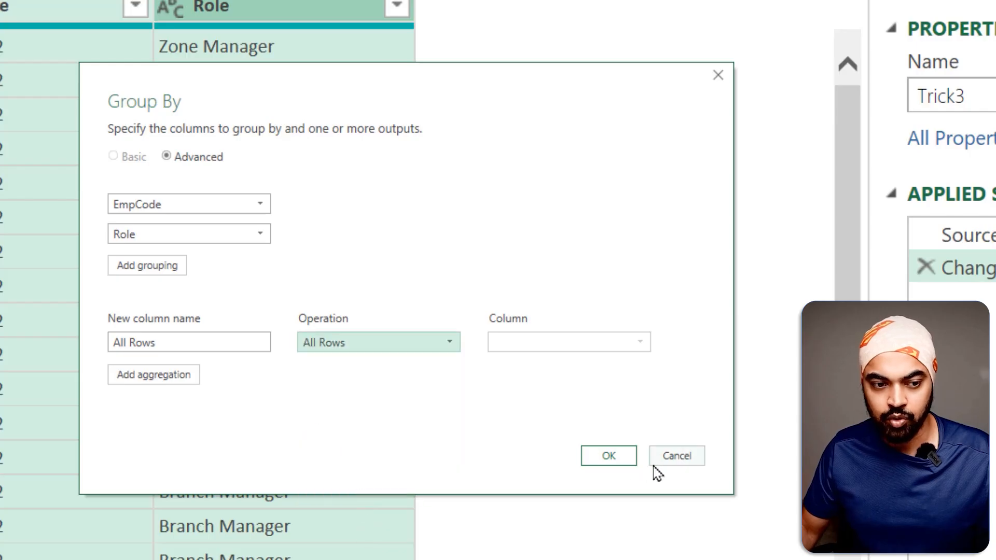
left_click(618, 442)
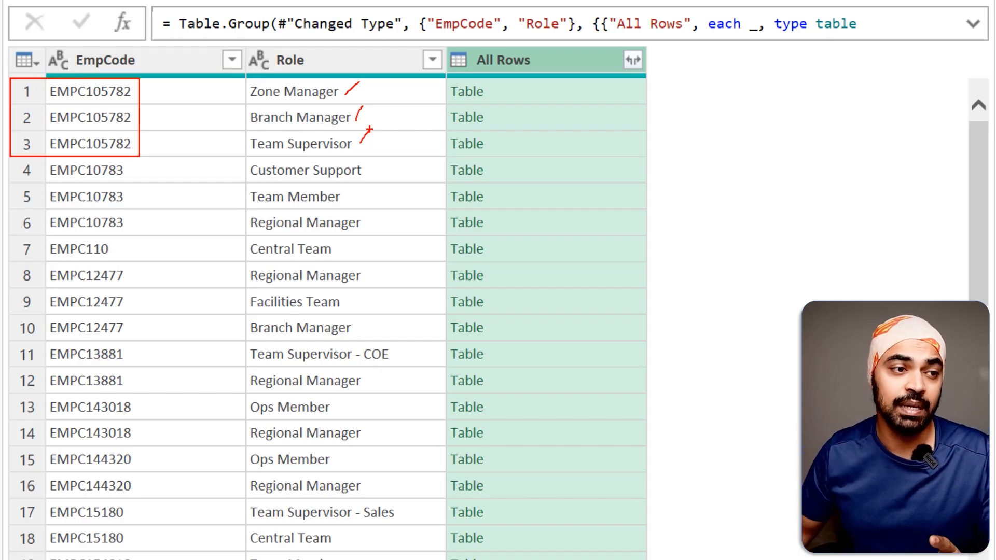
key("Escape")
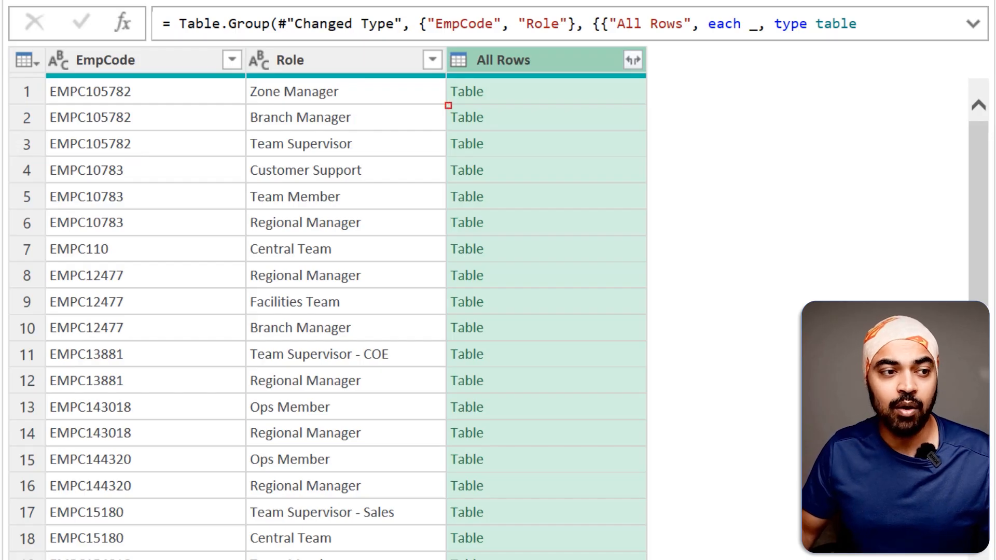
left_click_drag(450, 108, 499, 129)
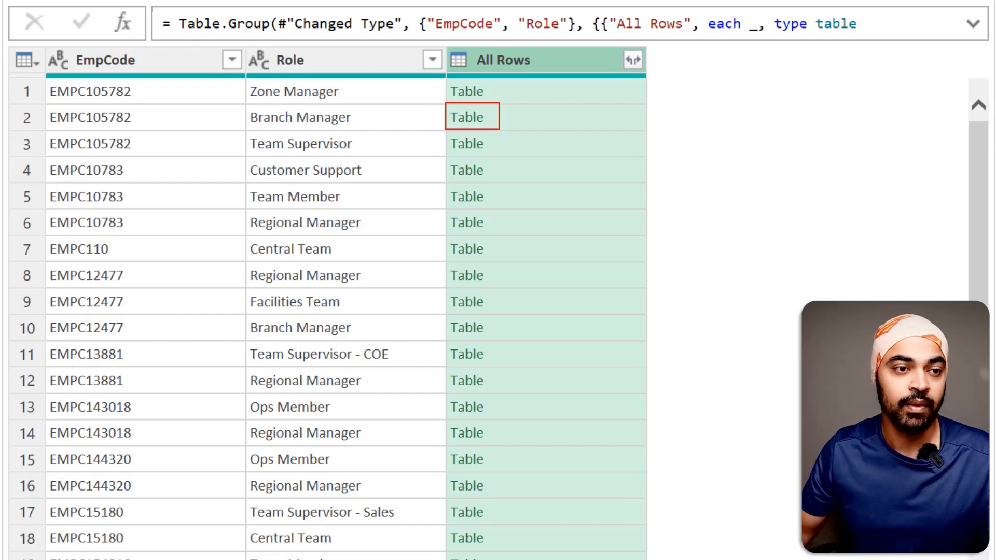
Add GroupKind.Local as the final argument of the Table.Group formula and apply it.
left_click(973, 25)
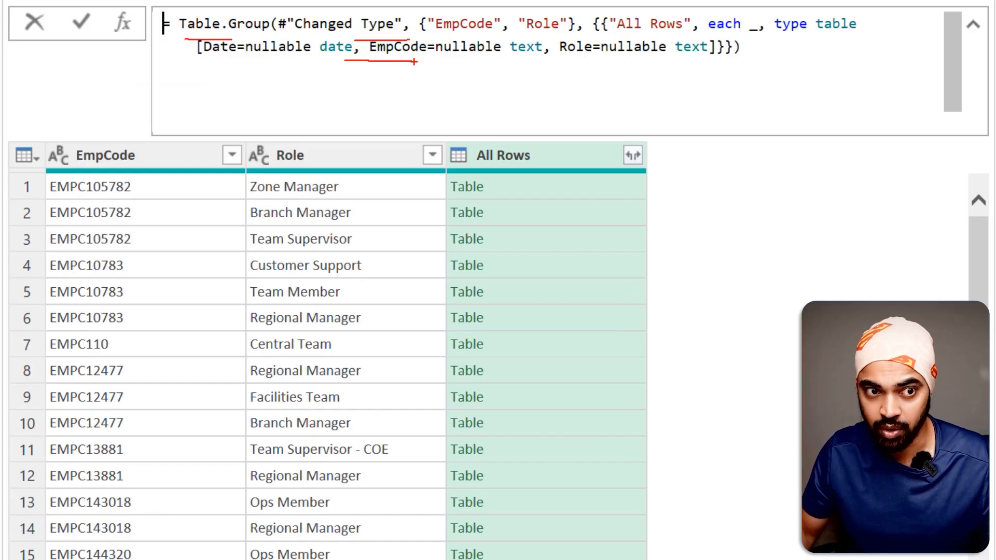
left_click(779, 41)
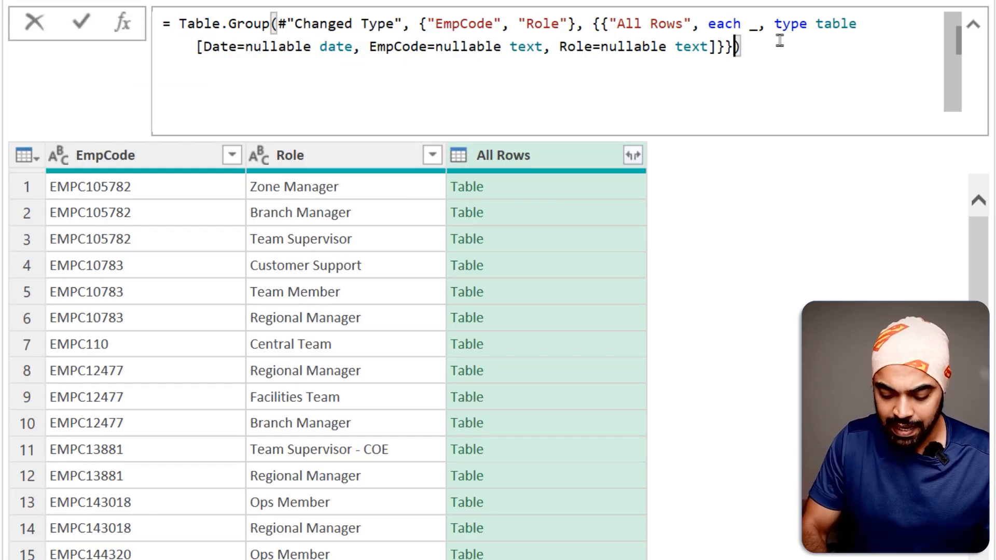
type(",")
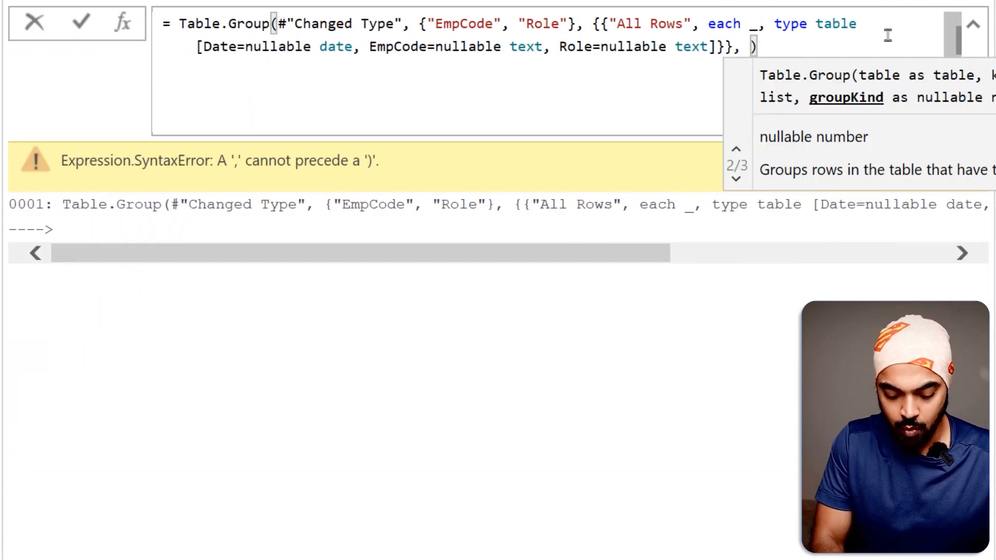
type("group")
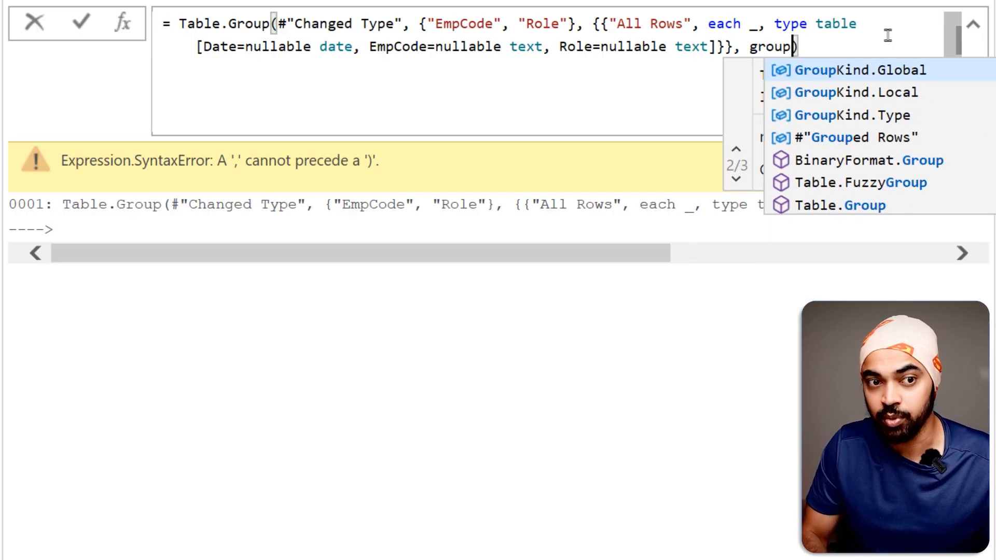
key("Down")
key("Tab")
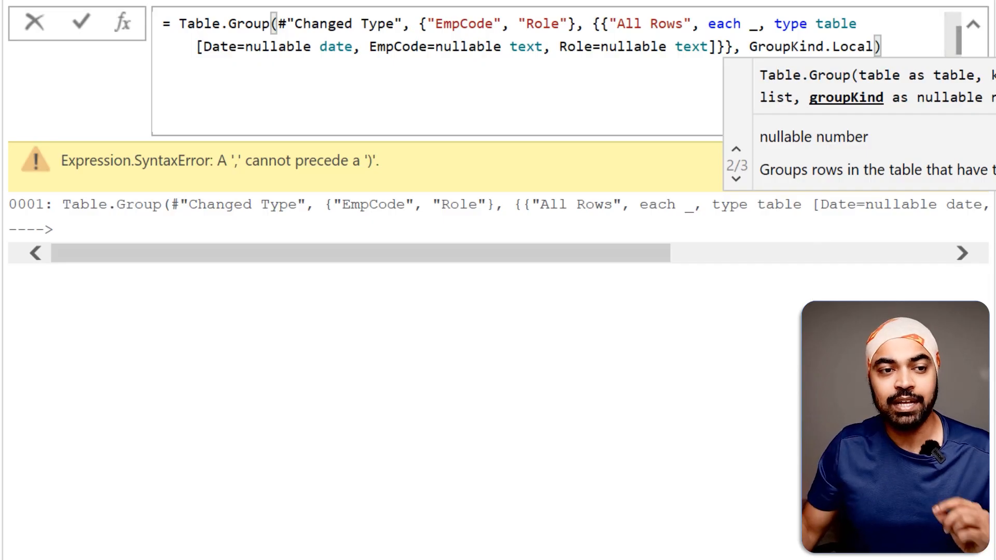
key("Return")
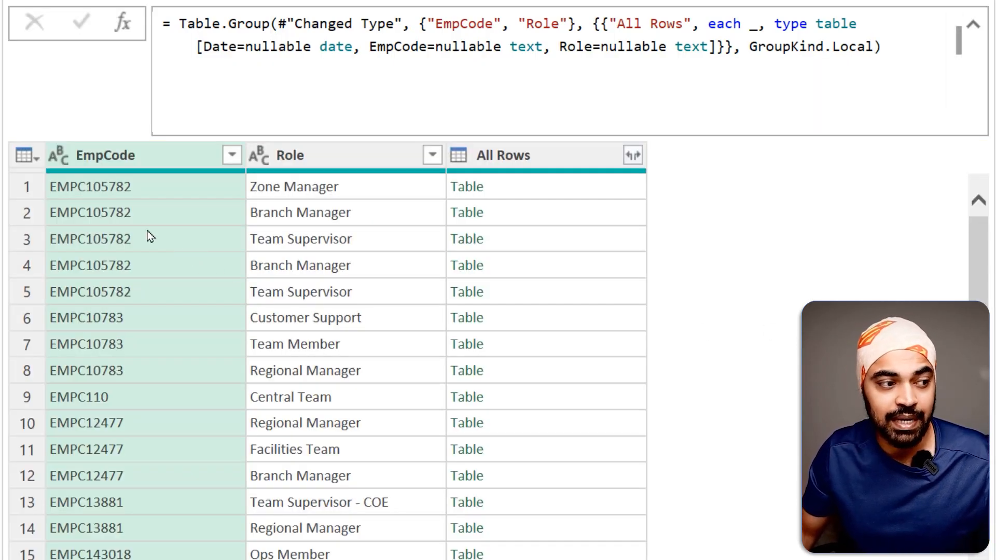
Check the first employee's roles in the regrouped table, focusing on the separate Branch Manager rows.
mouse_move(17, 180)
left_mouse_down()
mouse_move(93, 229)
mouse_move(145, 302)
left_mouse_up()
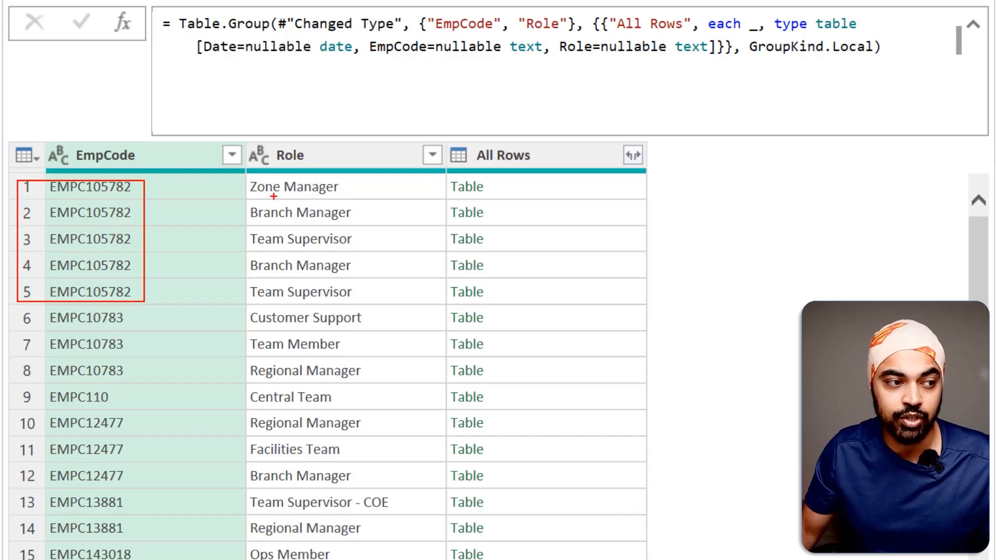
mouse_move(367, 184)
left_mouse_down()
mouse_move(382, 230)
mouse_move(240, 212)
mouse_move(326, 224)
left_mouse_up()
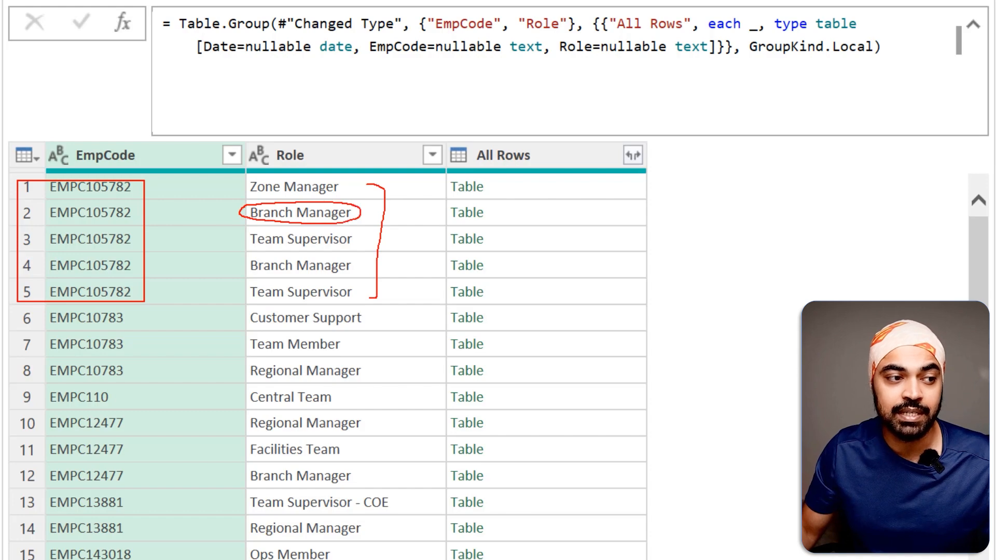
left_click_drag(365, 254, 259, 252)
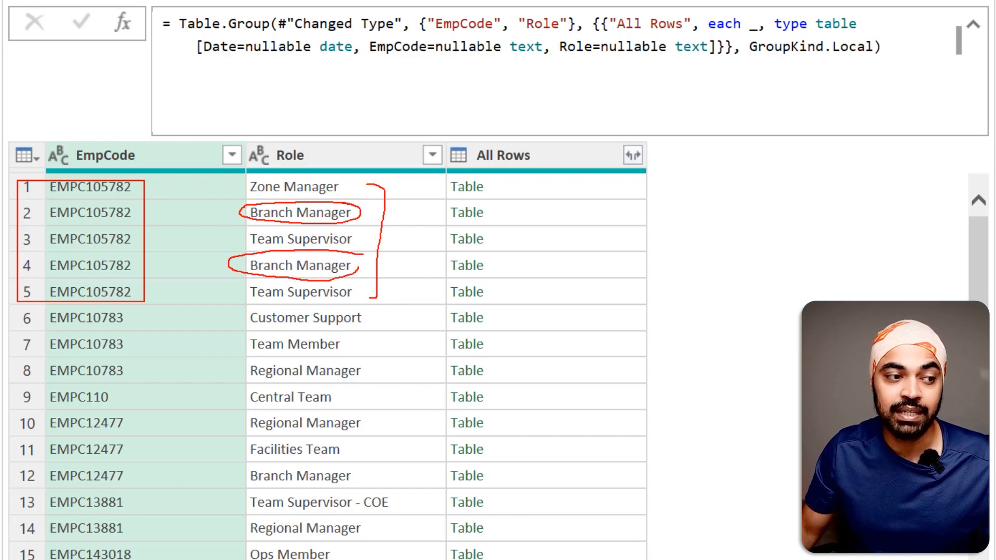
key("Escape")
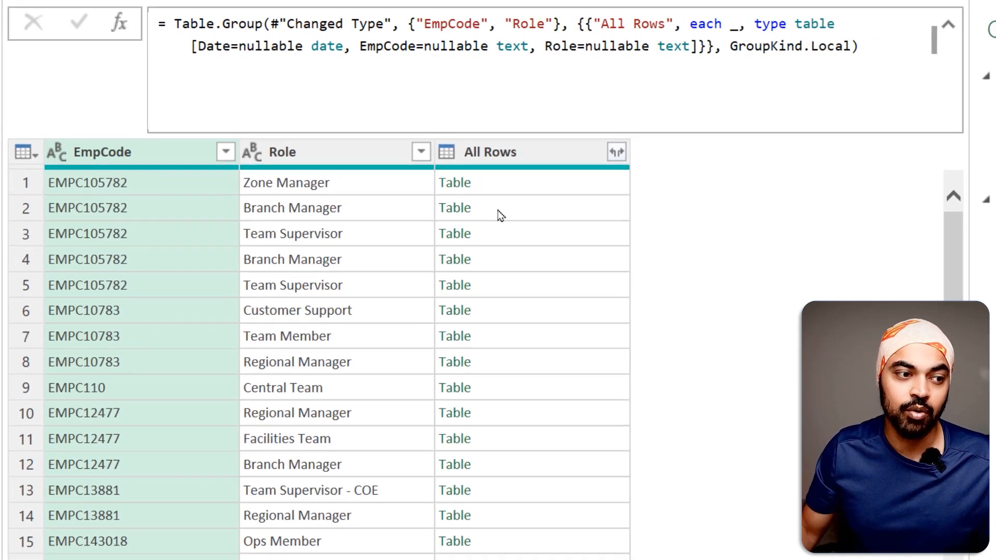
Preview the nested tables in the first four All Rows cells, comparing the dates of the two Branch Manager periods.
left_click(470, 220)
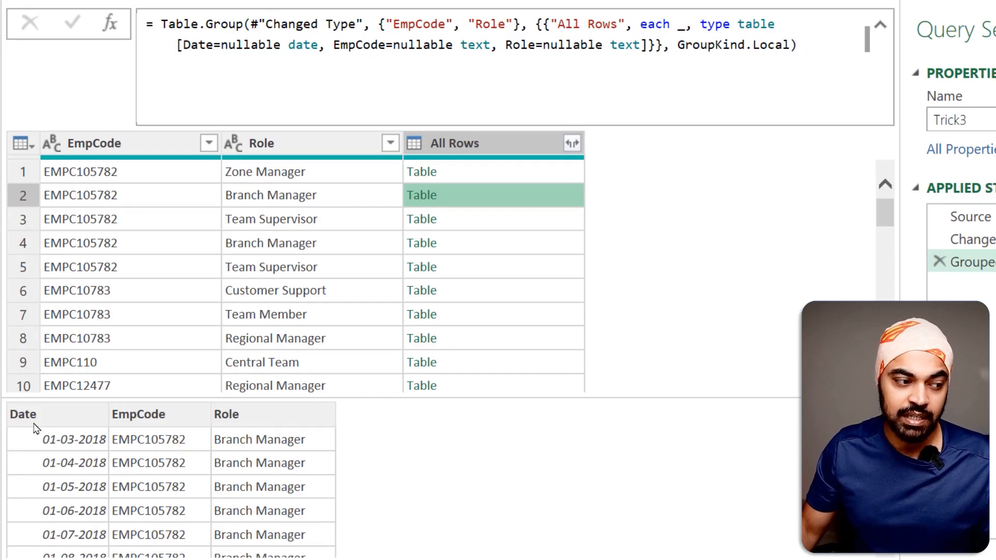
left_click_drag(91, 492, 117, 550)
key("Escape")
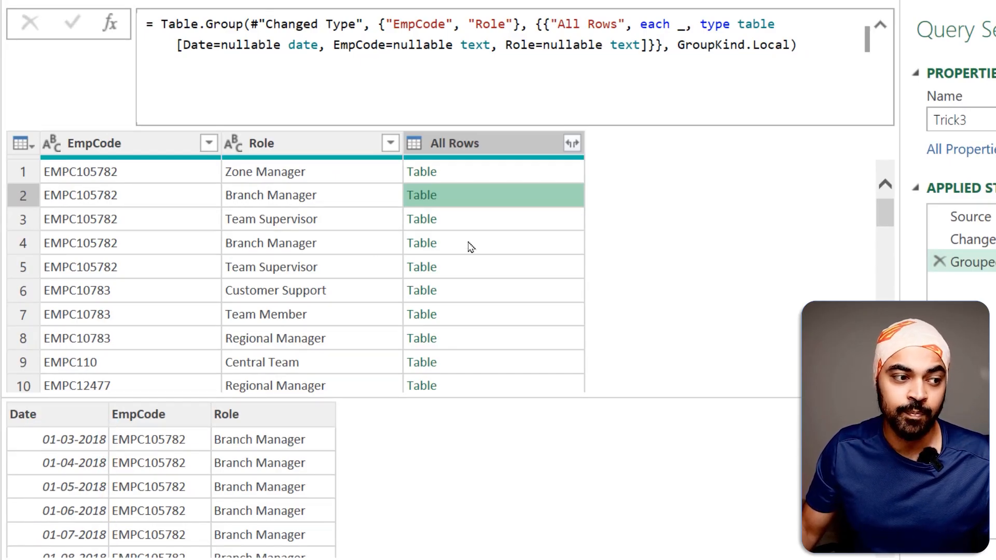
left_click(469, 244)
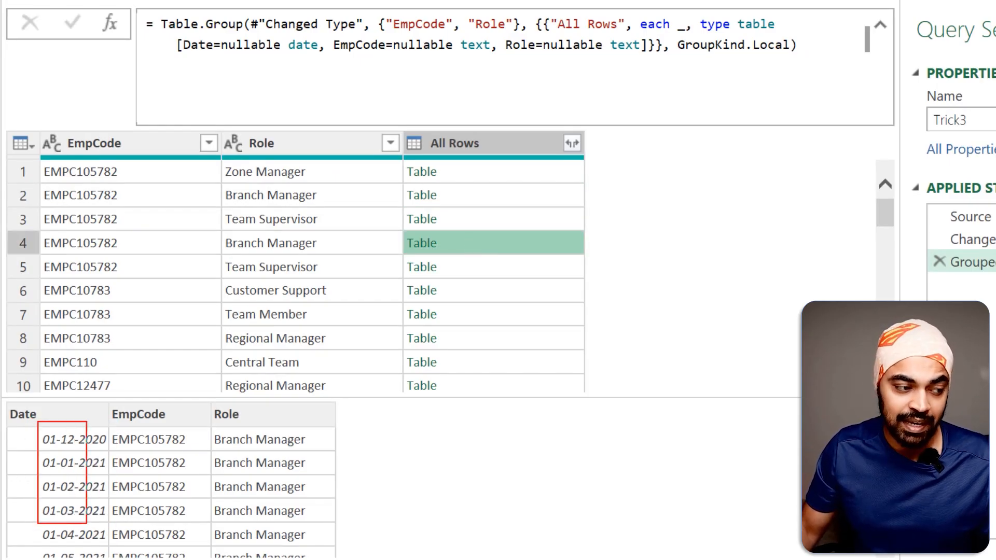
left_click_drag(87, 523, 98, 521)
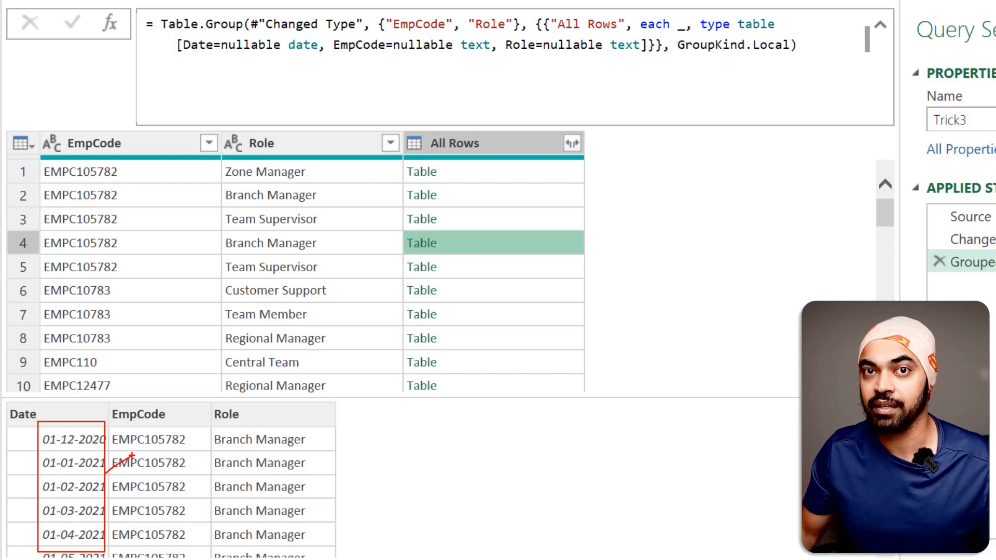
key("Escape")
left_click(468, 172)
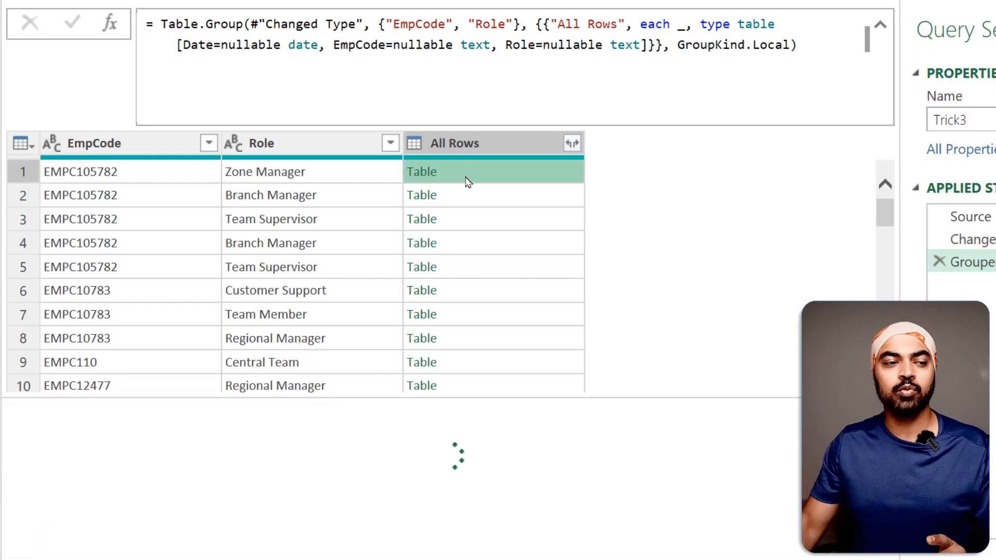
left_click(467, 196)
left_click(468, 223)
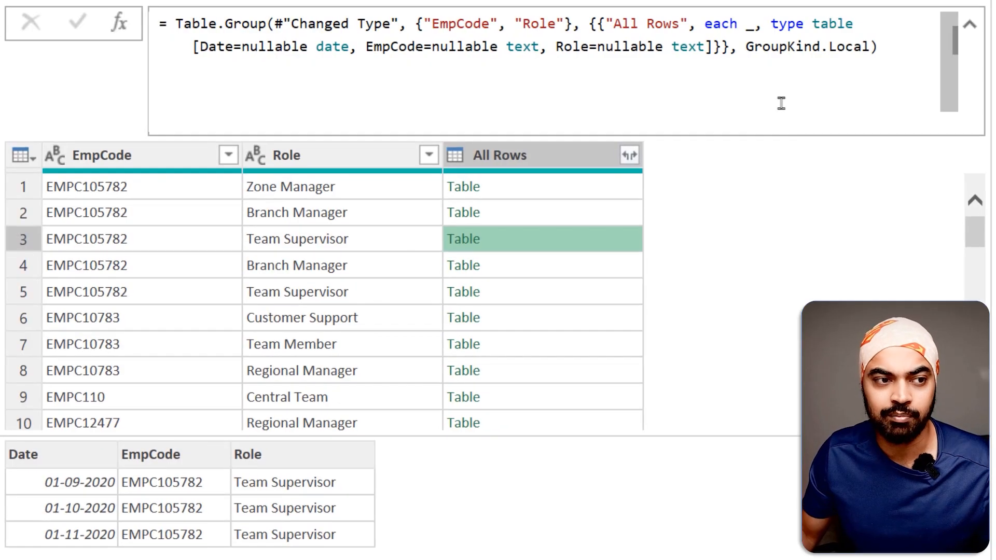
Wrap the underscore after each in the Table.Group formula as Table.RowCount(_) and apply the formula.
left_click(708, 95)
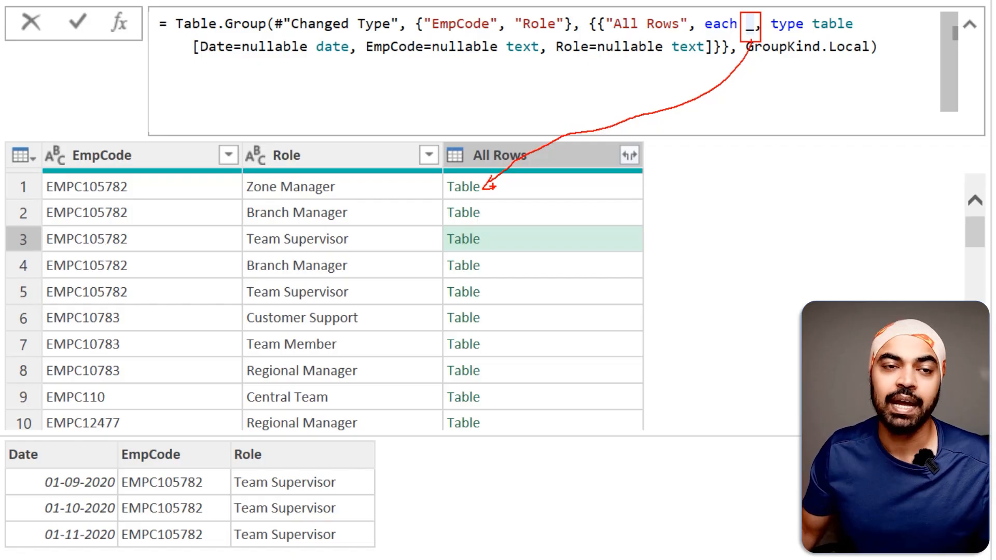
key("Escape")
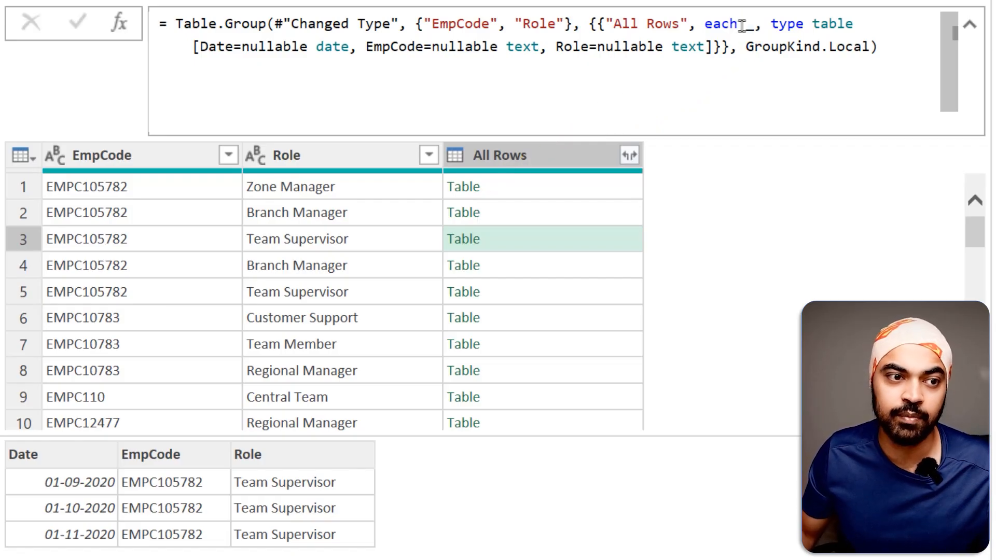
type("Table.")
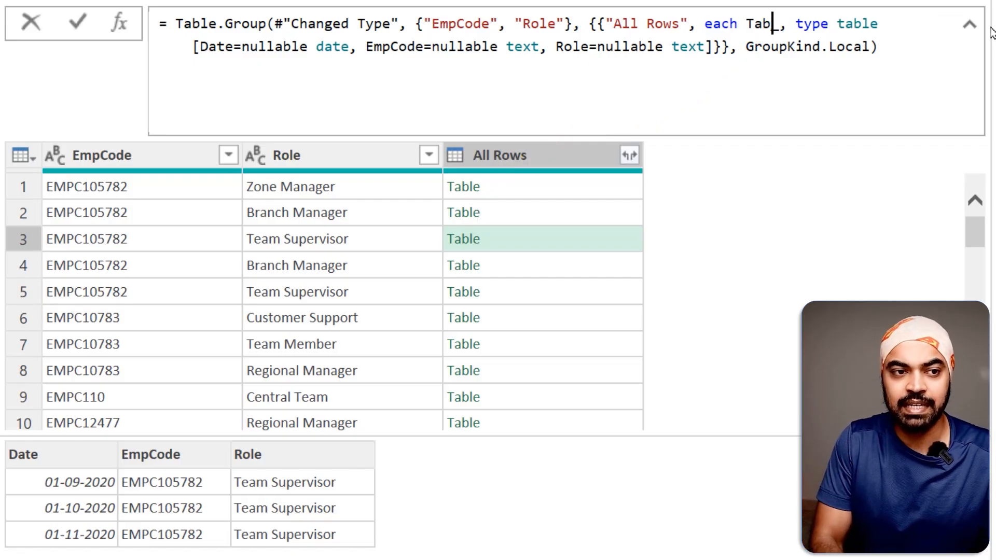
type("RowCount(_")
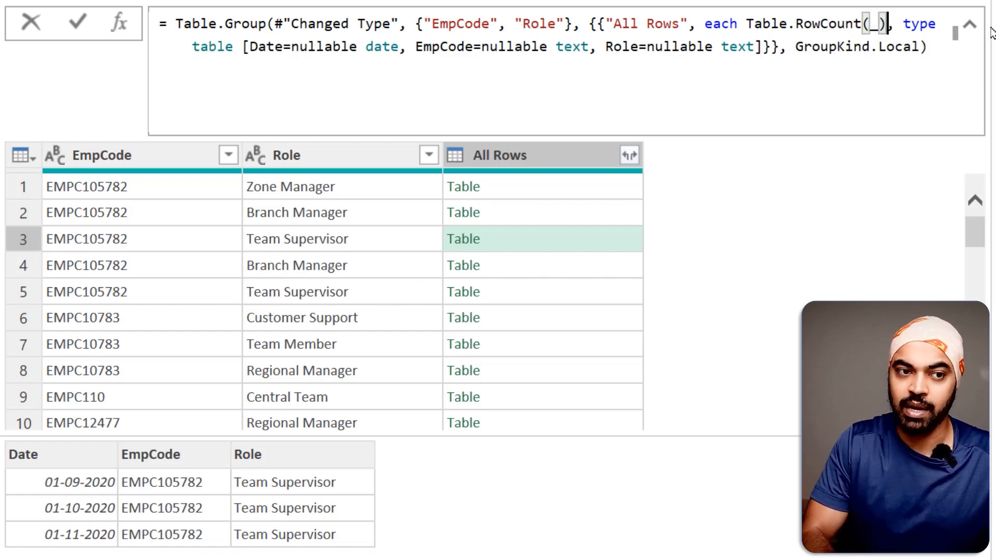
key("Return")
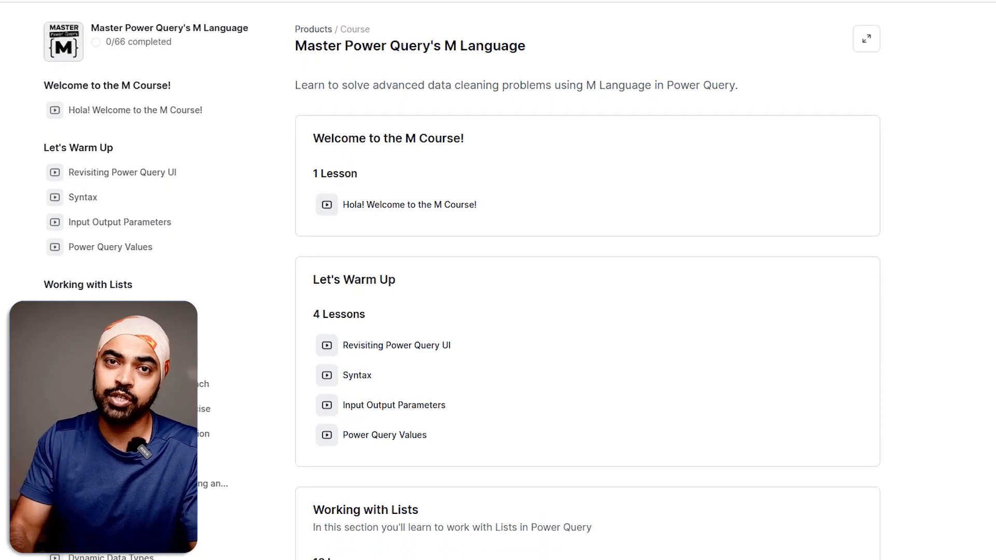
Browse the Master Power Query's M Language course outline down to the Custom Functions section.
scroll(587, 280, "down", 2)
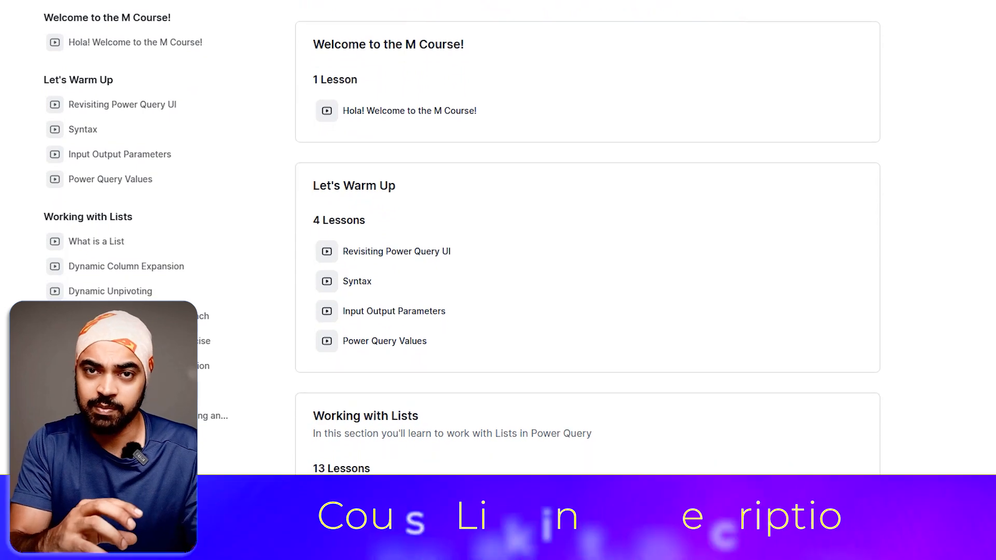
scroll(587, 248, "down", 1)
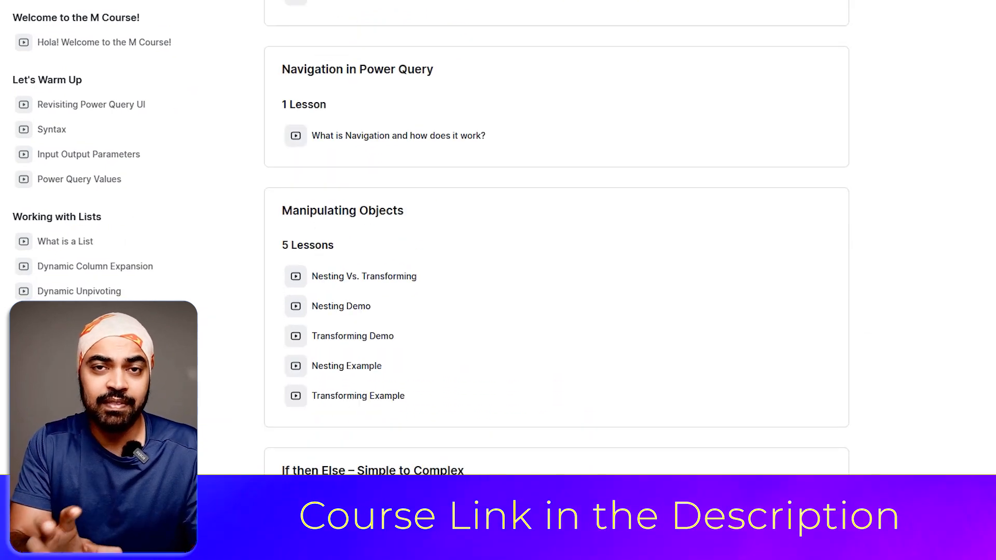
scroll(556, 248, "down", 9)
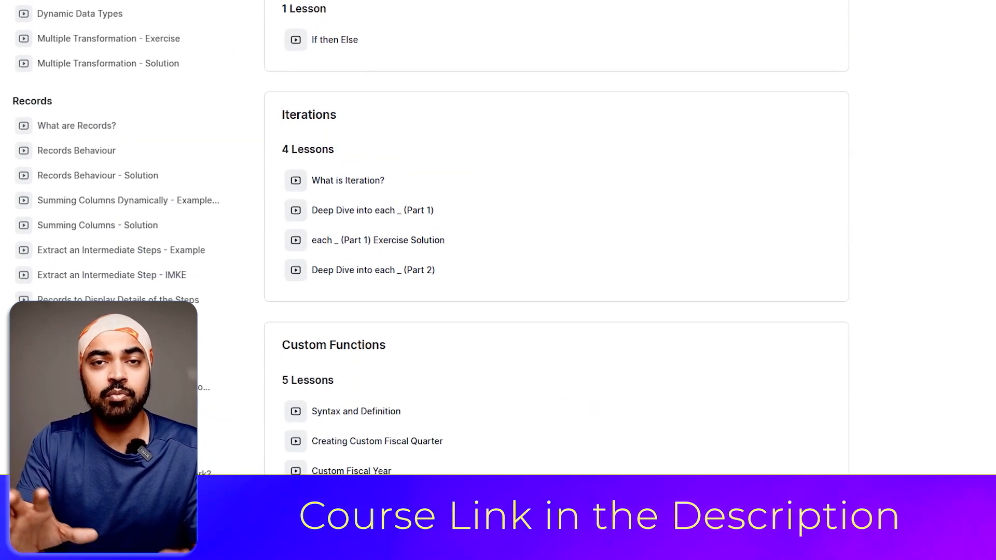